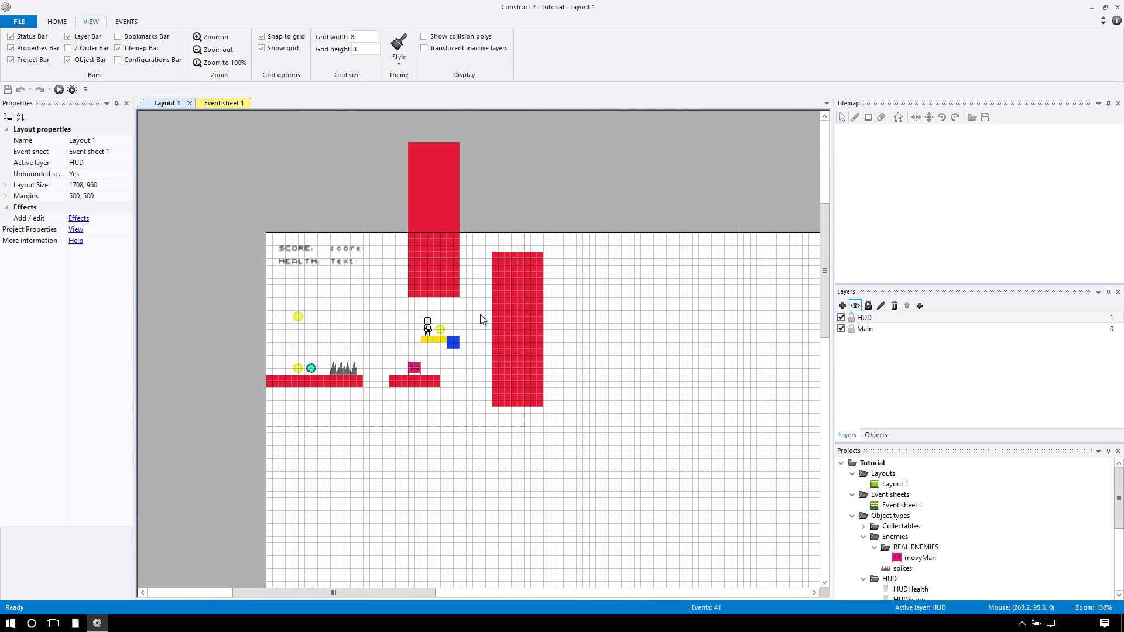
Zoom the layout in and out, ending at 276% around the player and red platforms
click(204, 36)
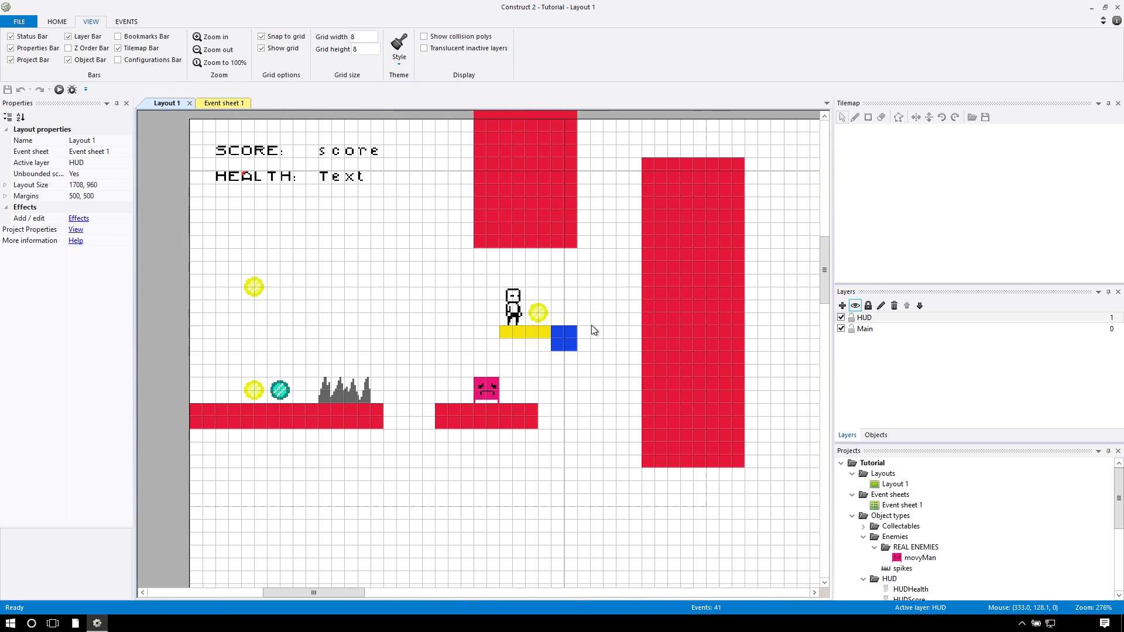
click(214, 49)
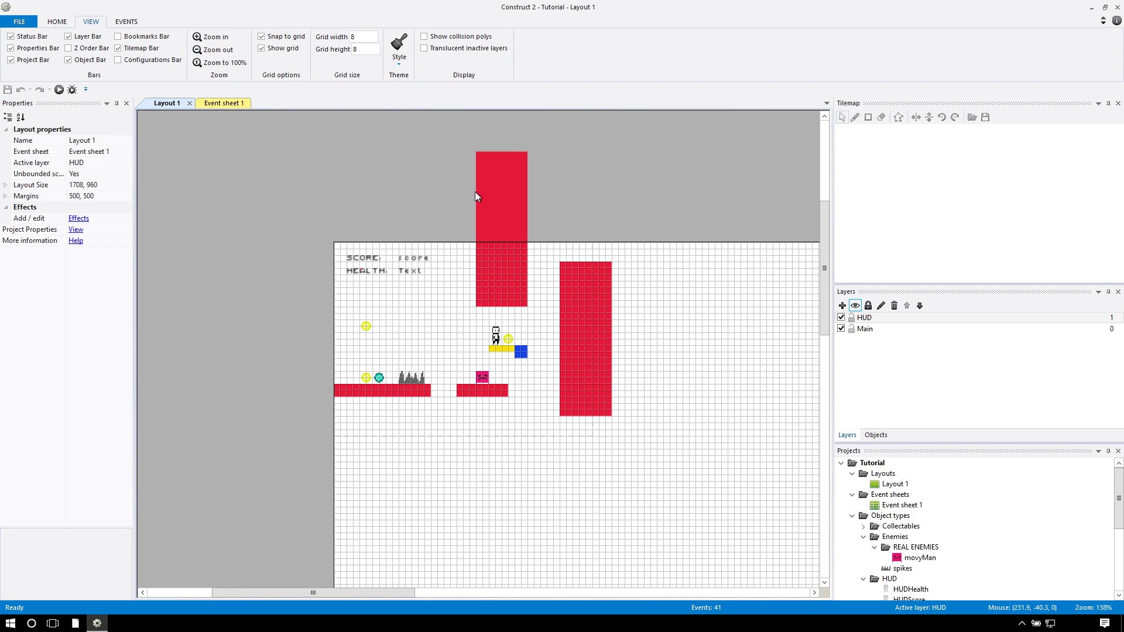
click(214, 37)
click(224, 51)
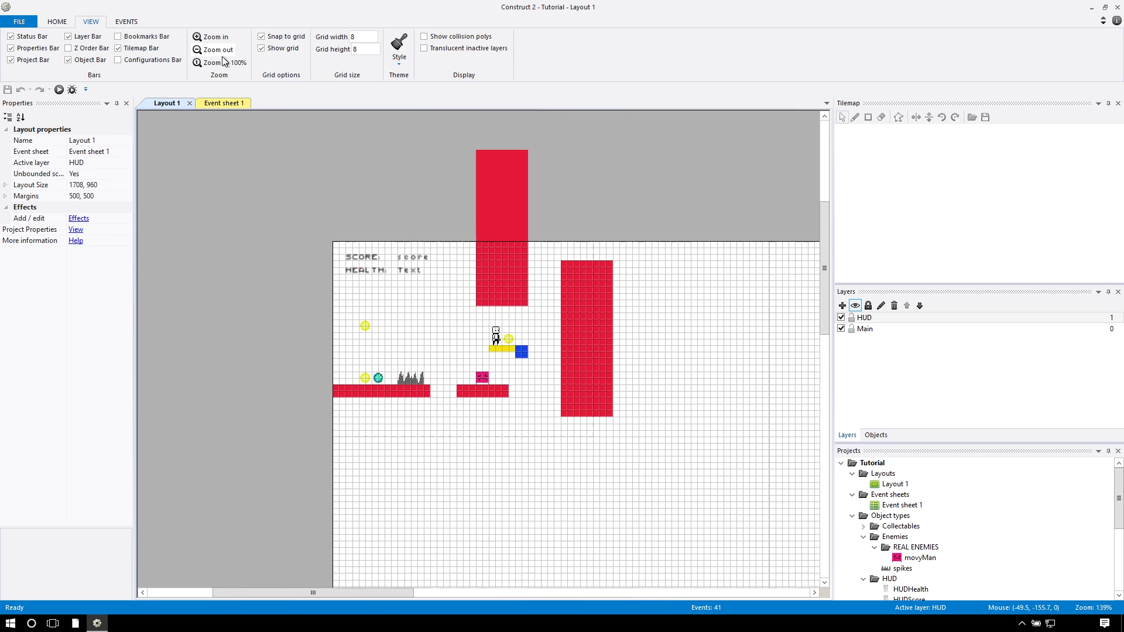
click(214, 37)
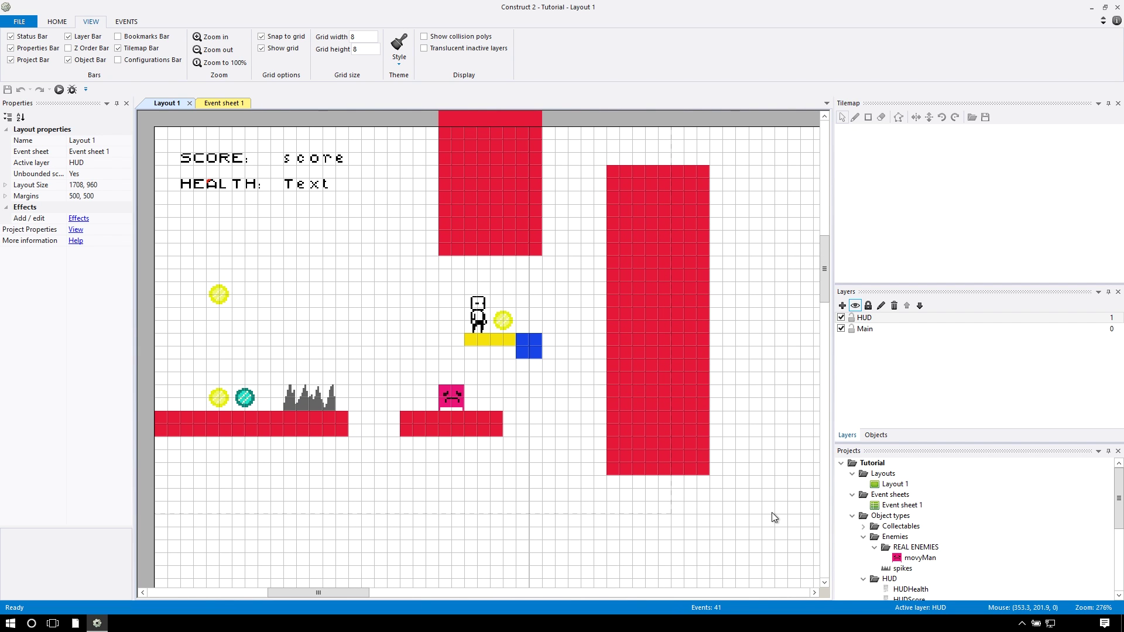
Collapse the Enemies, HUD, Misc and Player folders and close the empty Tilemap bar
click(863, 537)
click(864, 548)
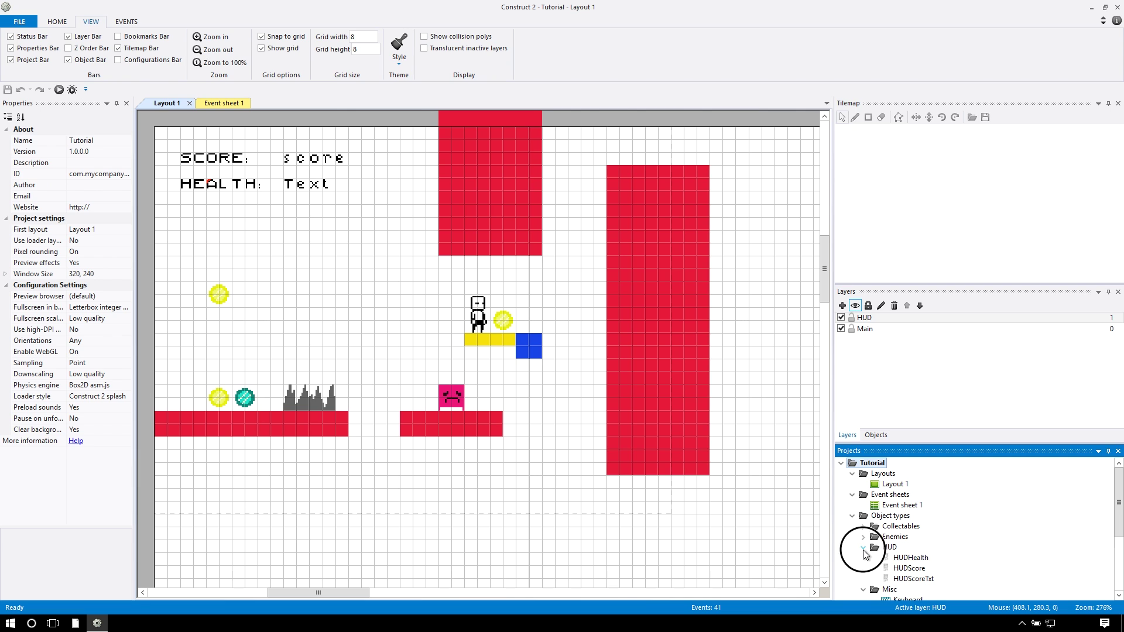
click(864, 560)
scroll(872, 547, down, 2)
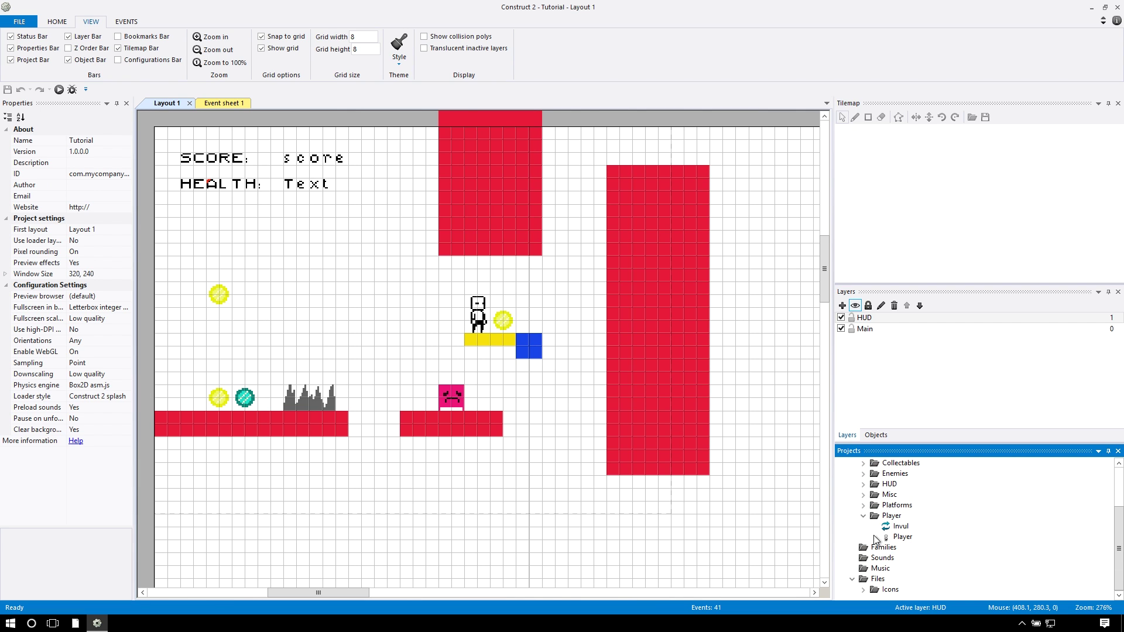
click(864, 516)
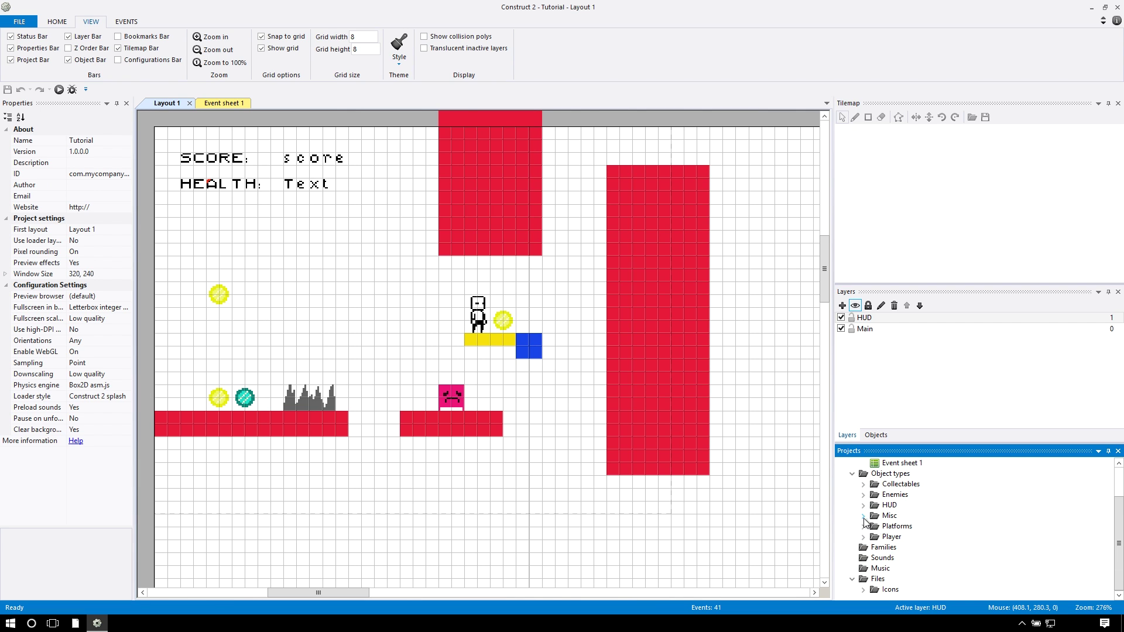
click(1117, 104)
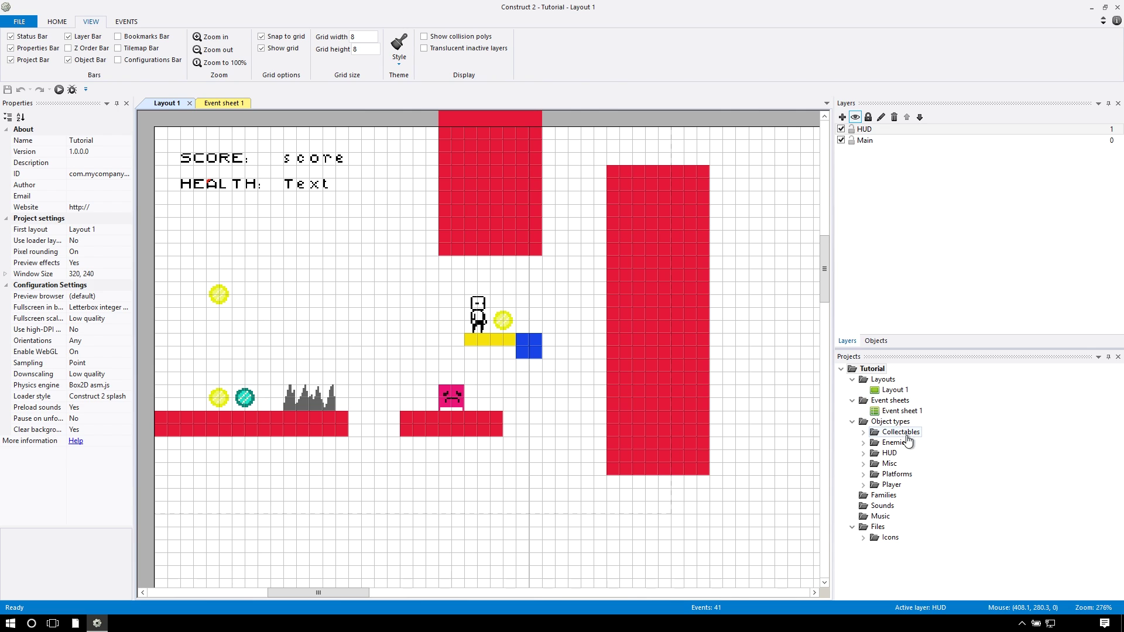
Add a subfolder named Tilesets under Object types
right_click(893, 422)
click(933, 443)
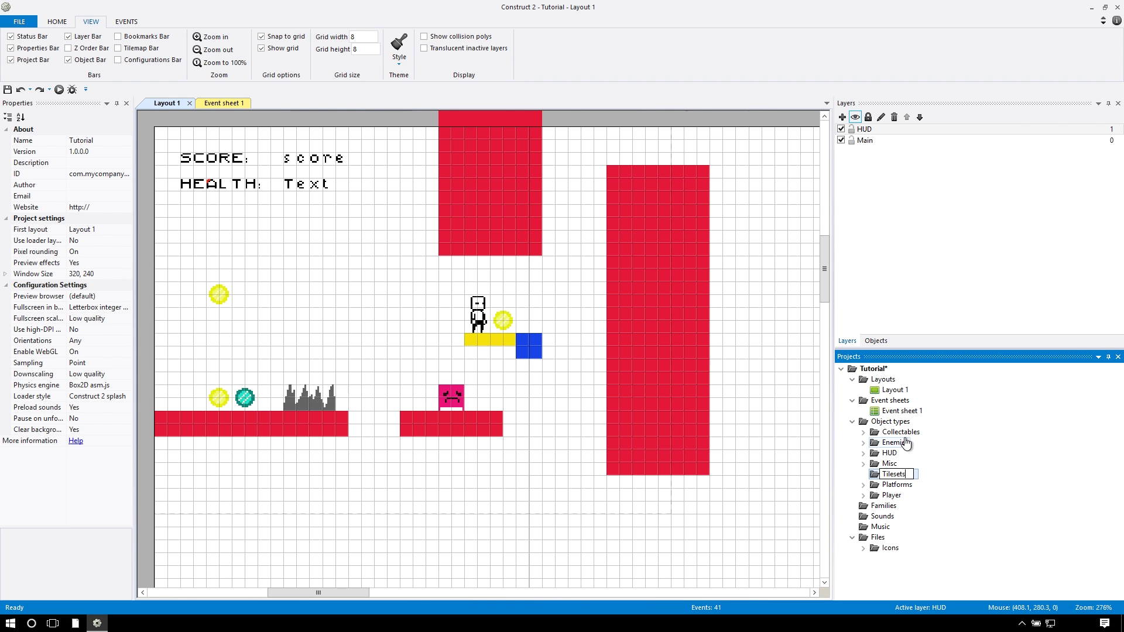
key(Return)
right_click(890, 497)
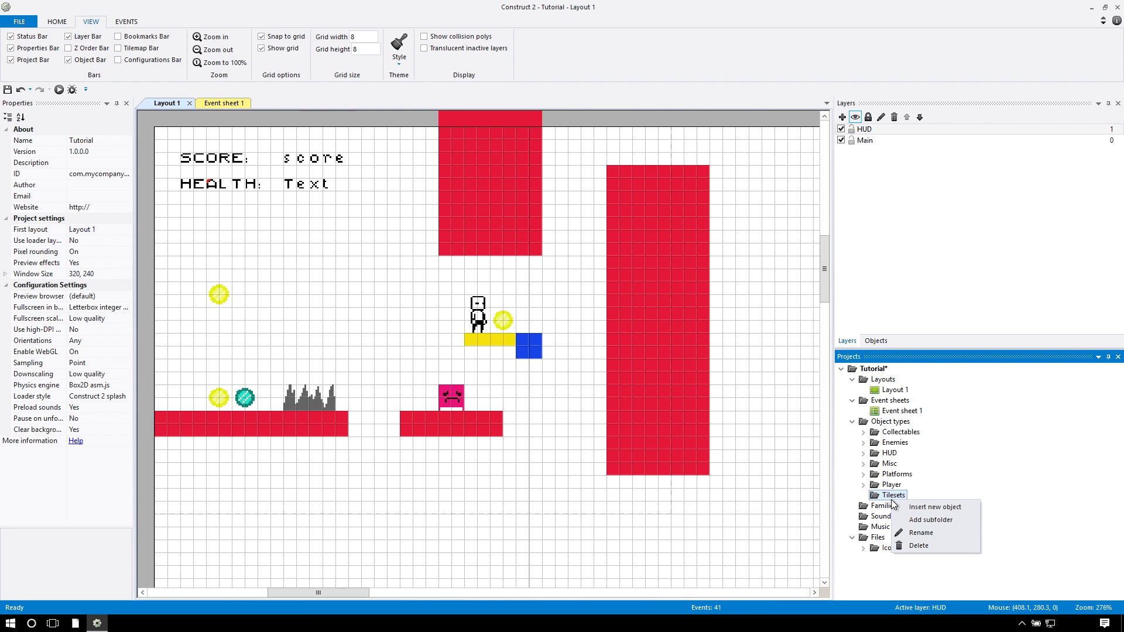
Insert a Tilemap object type into the Tilesets folder via Insert New Object
click(922, 507)
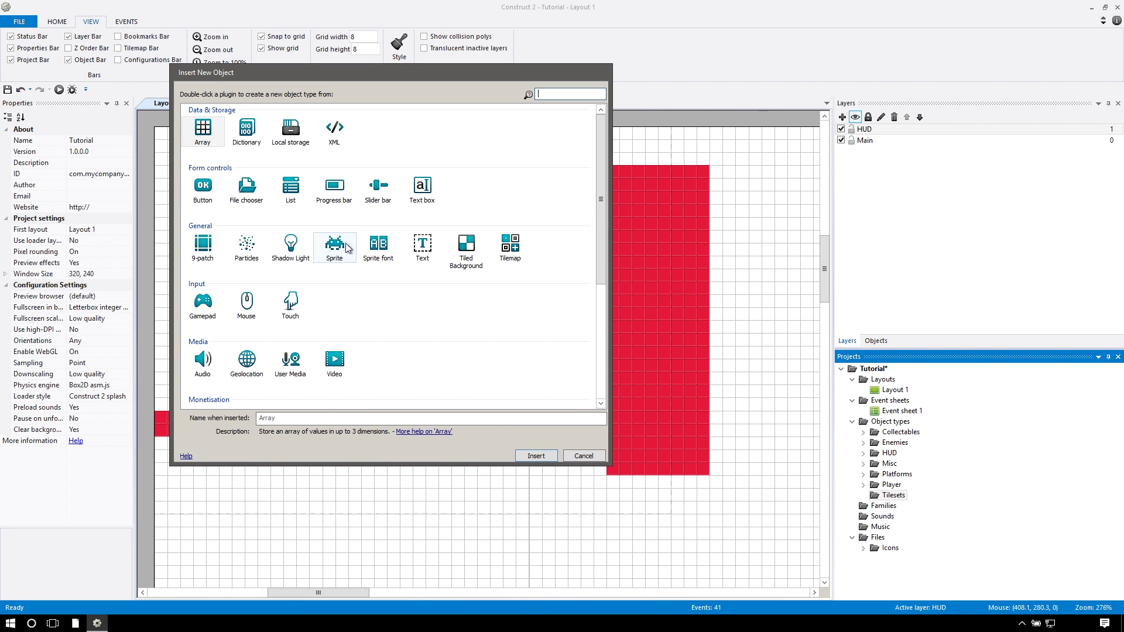
click(203, 246)
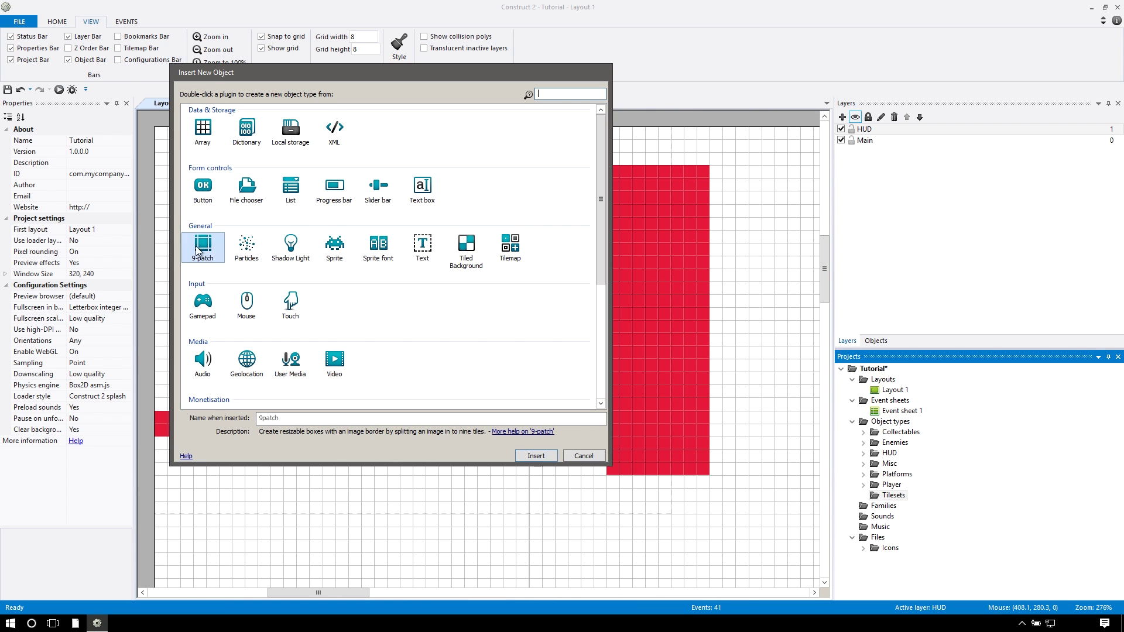
click(510, 246)
double_click(518, 257)
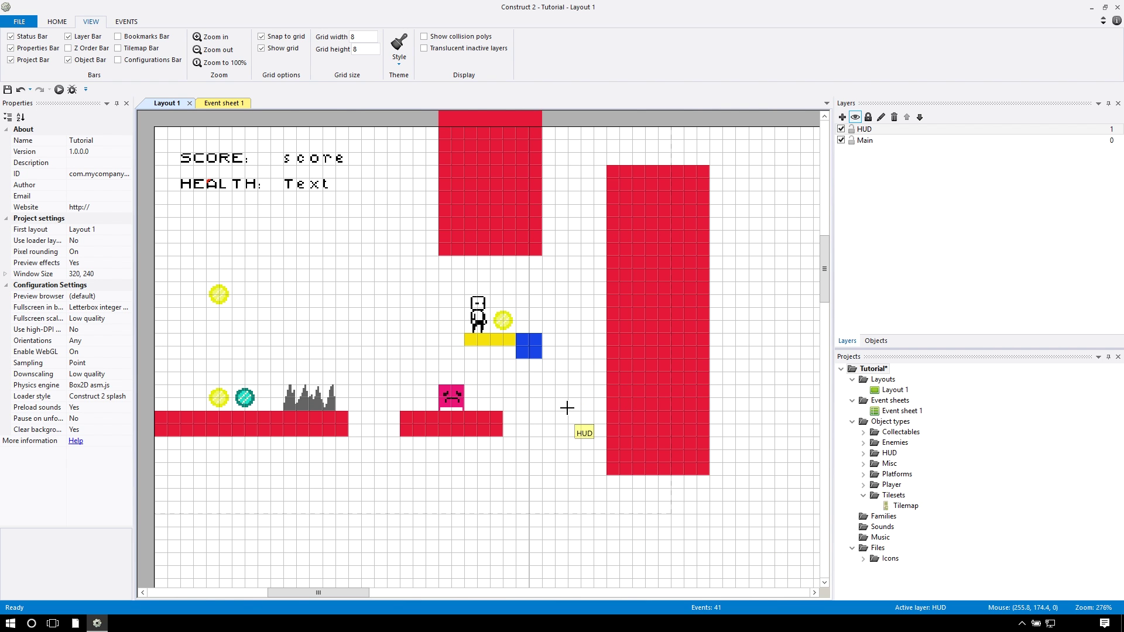
Place the Tilemap onto the layout and zoom the view in
click(730, 552)
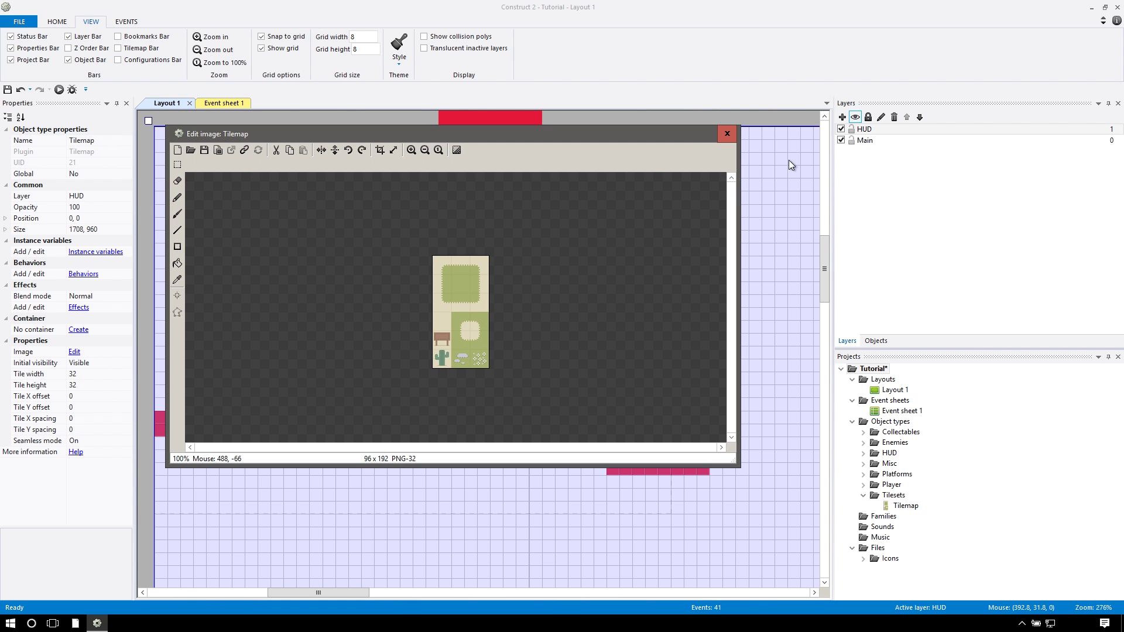
click(727, 134)
ctrl+scroll(426, 238, down, 2)
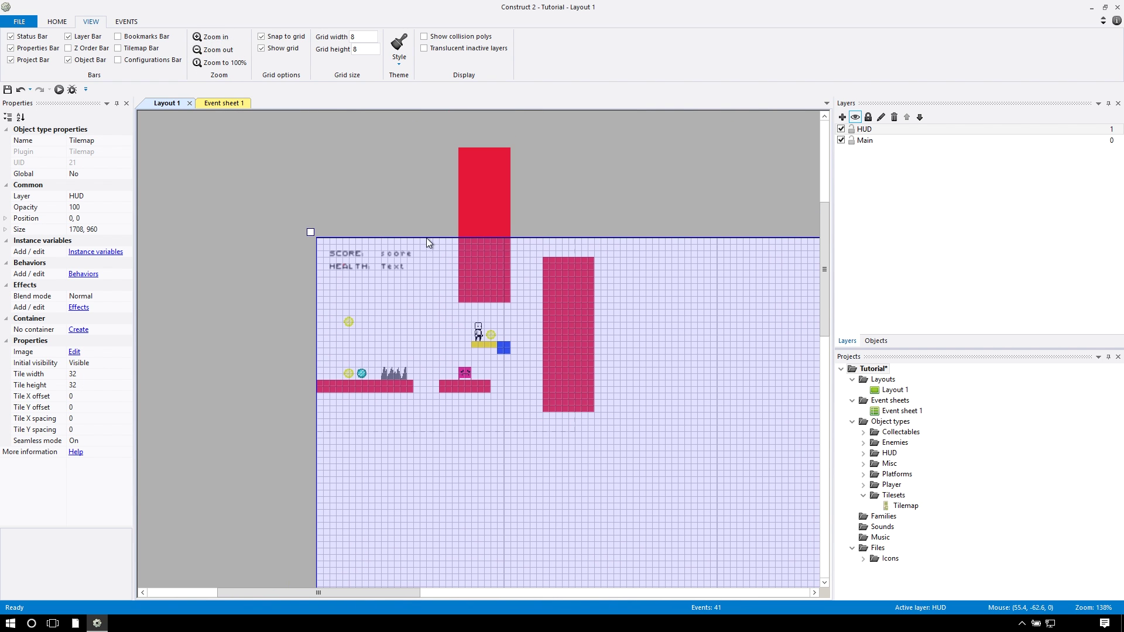
scroll(610, 391, left, 2)
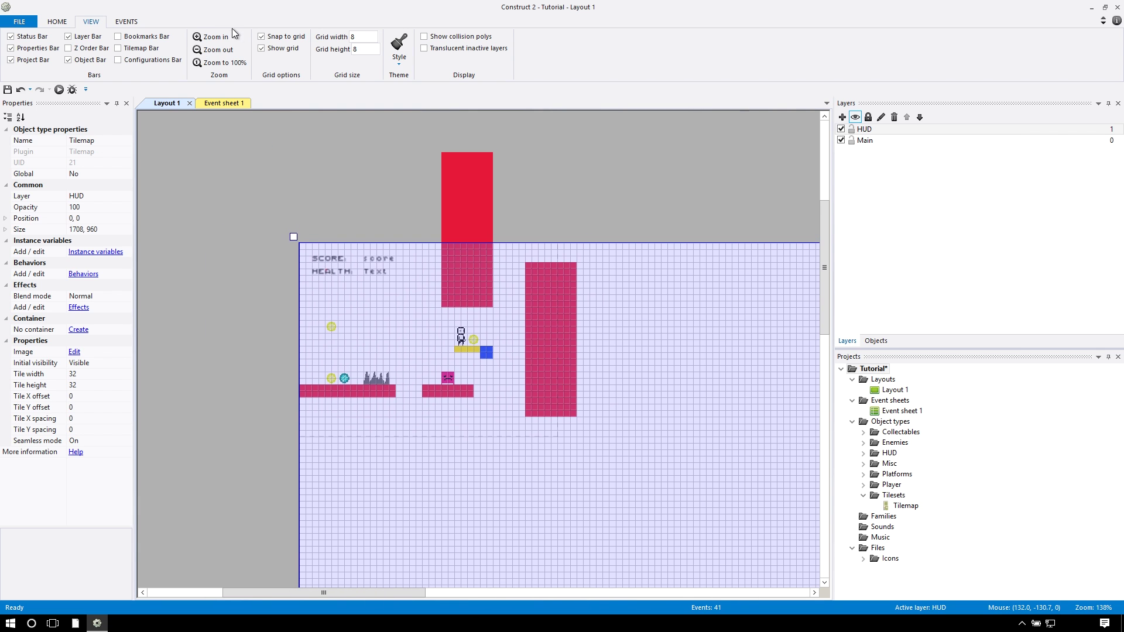
click(216, 37)
ctrl+scroll(575, 279, up, 2)
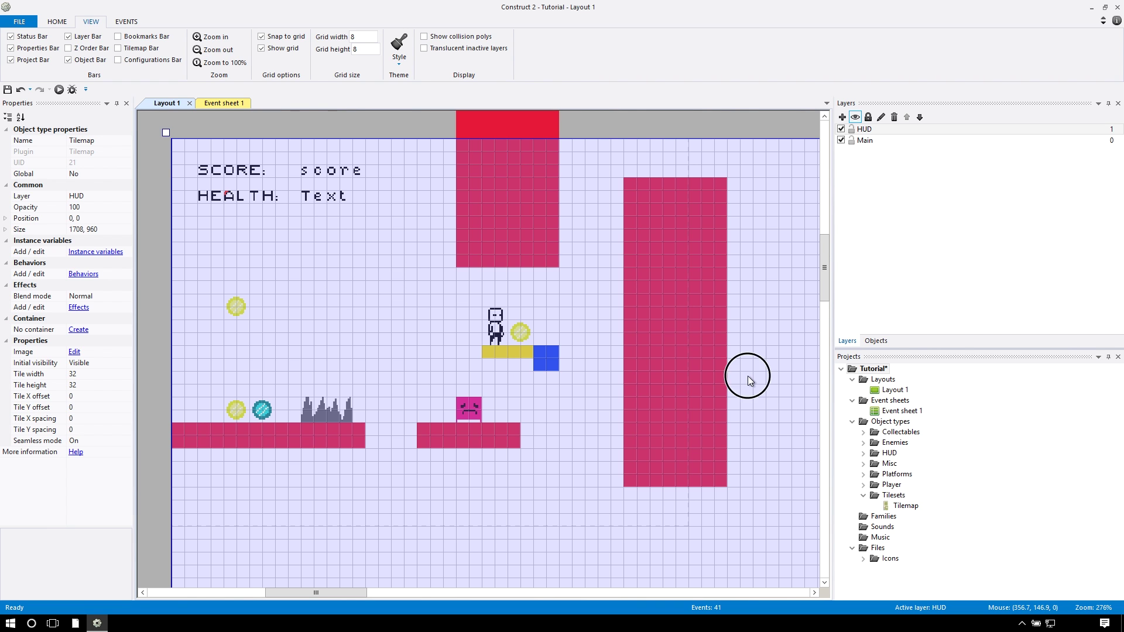
Inspect the 96 × 192 grass, bench and cactus tileset image at 200%
double_click(757, 403)
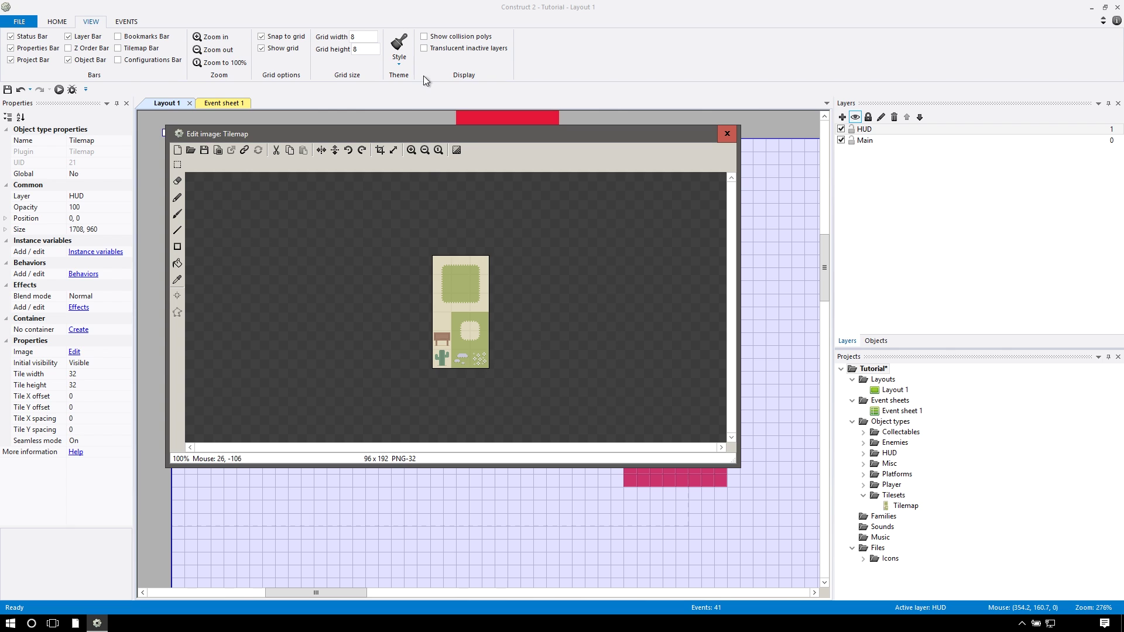
click(411, 150)
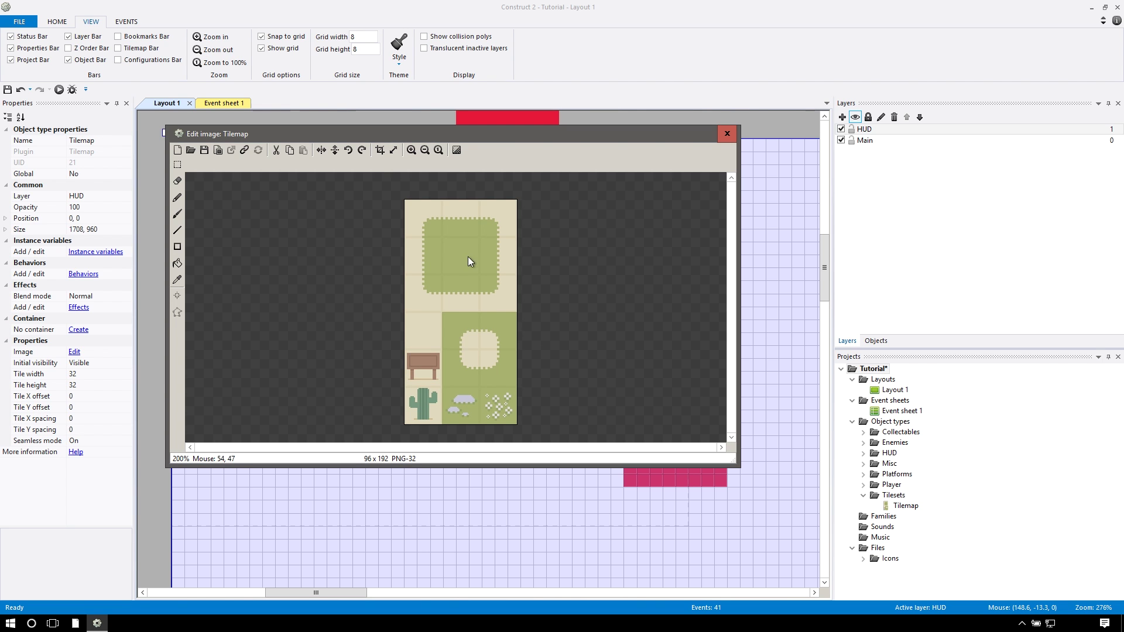
click(726, 134)
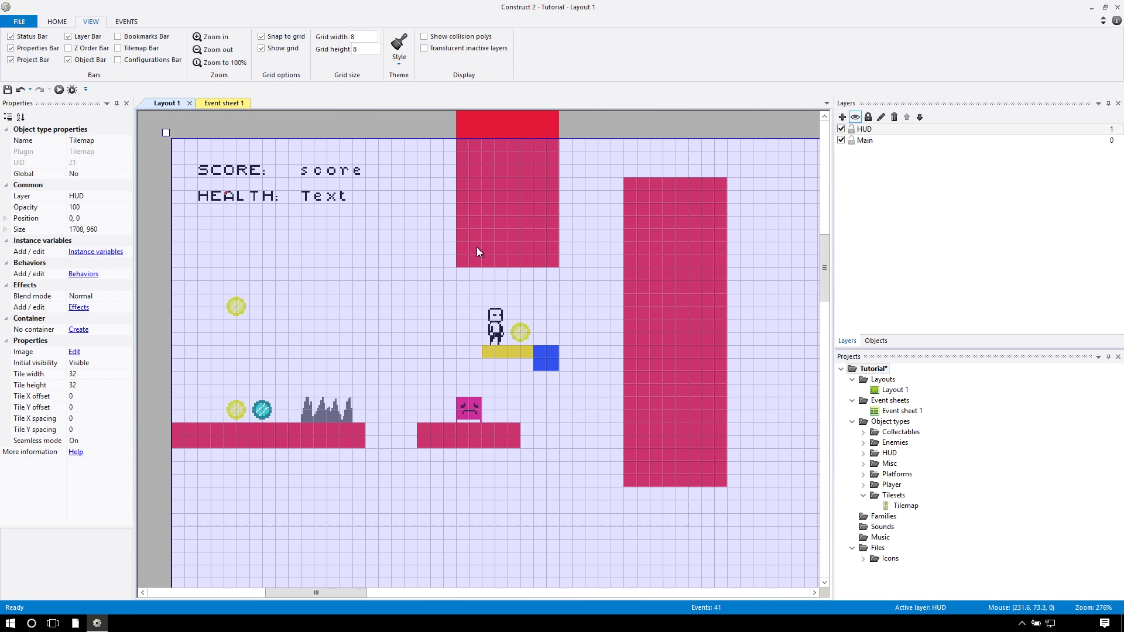
Select the Tilemap and enable the Tilemap Bar from the VIEW ribbon
click(906, 507)
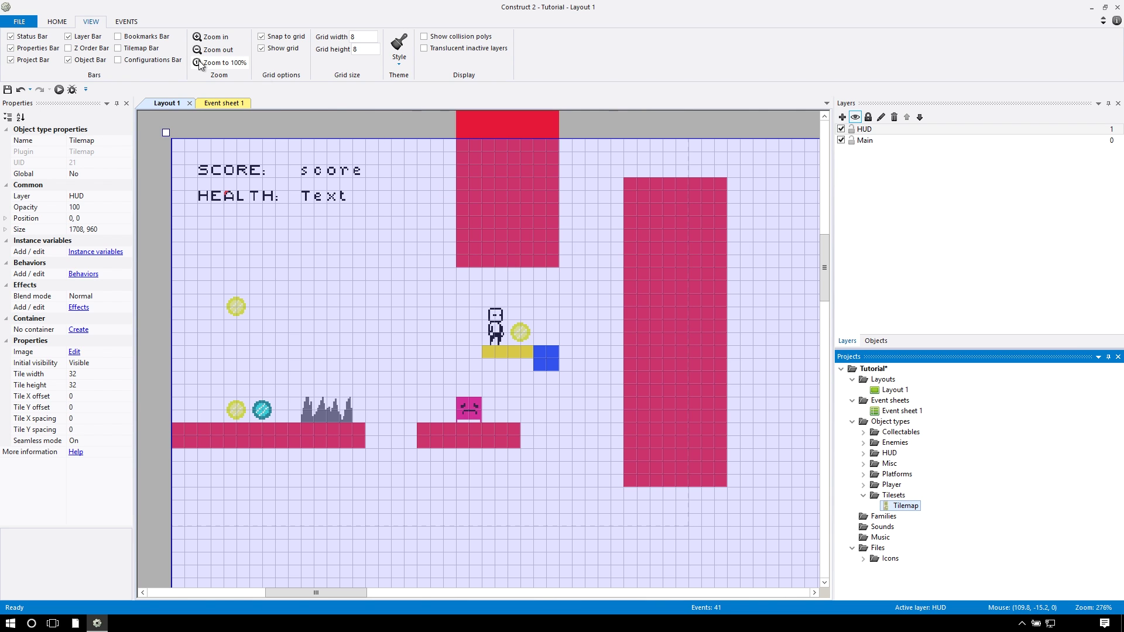
click(55, 22)
click(78, 21)
click(119, 49)
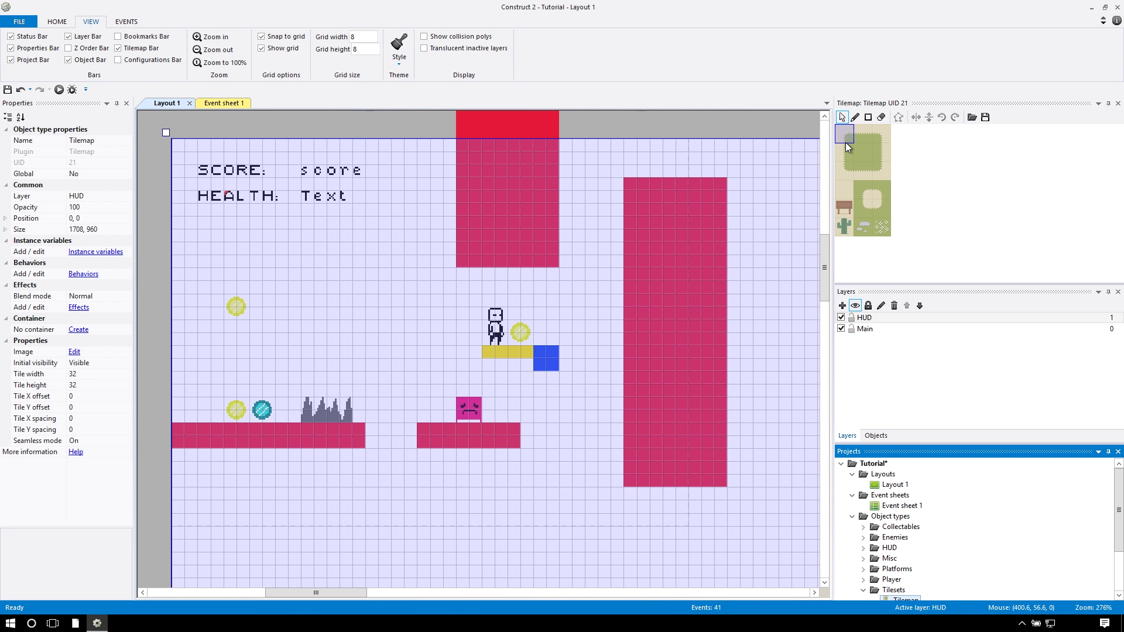
Paint a strip of solid grass tiles above the left platform, topped by a bench tile
click(473, 363)
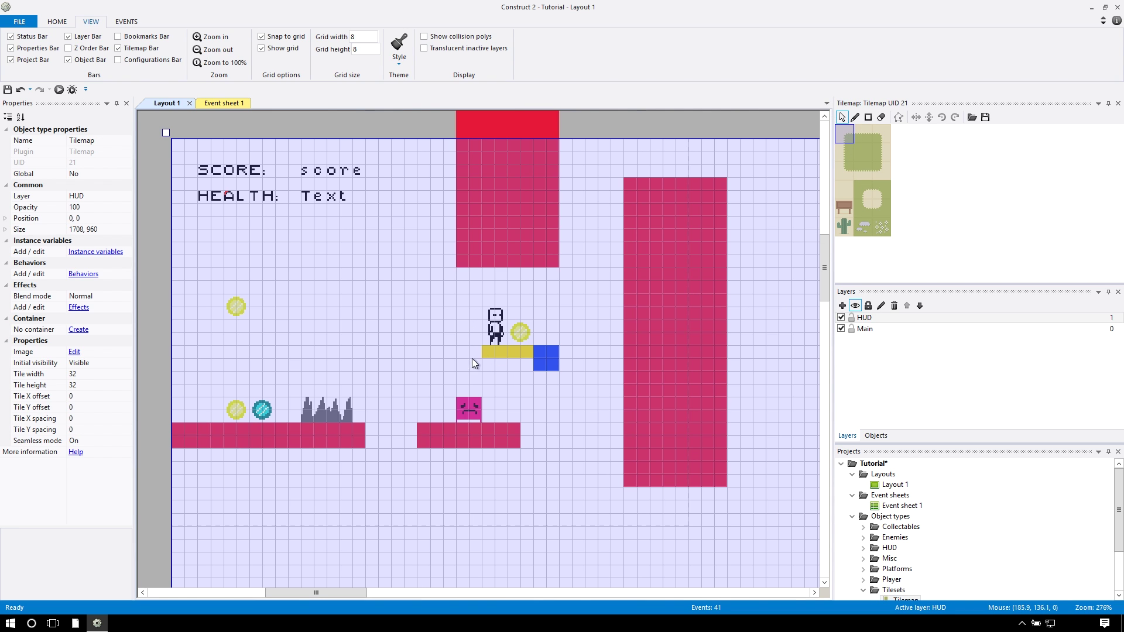
click(856, 117)
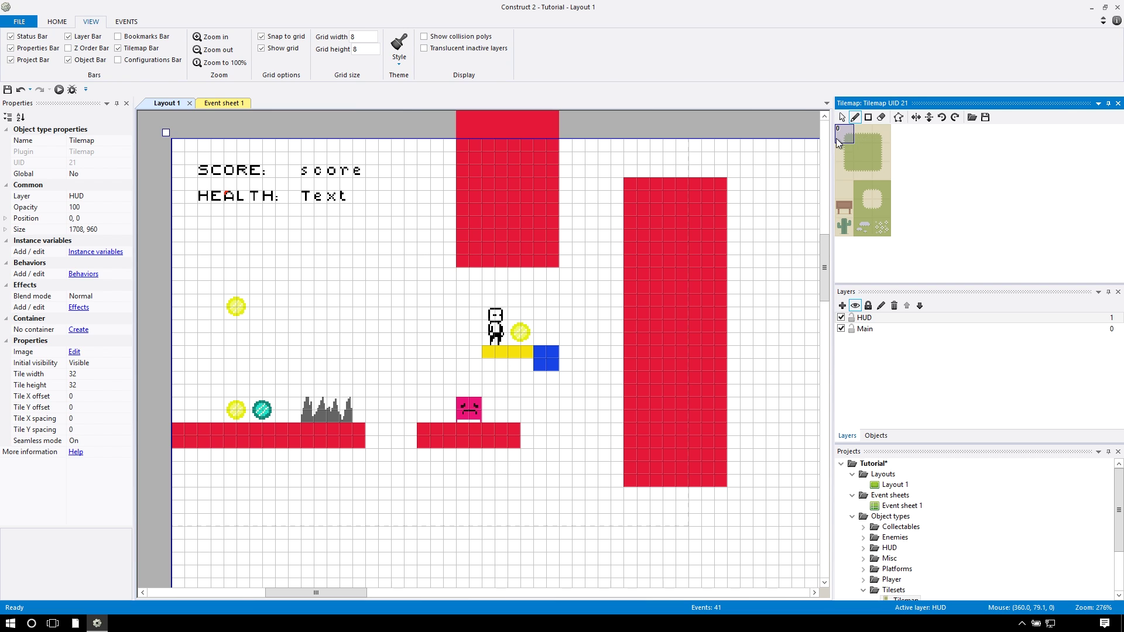
drag(470, 363, 353, 356)
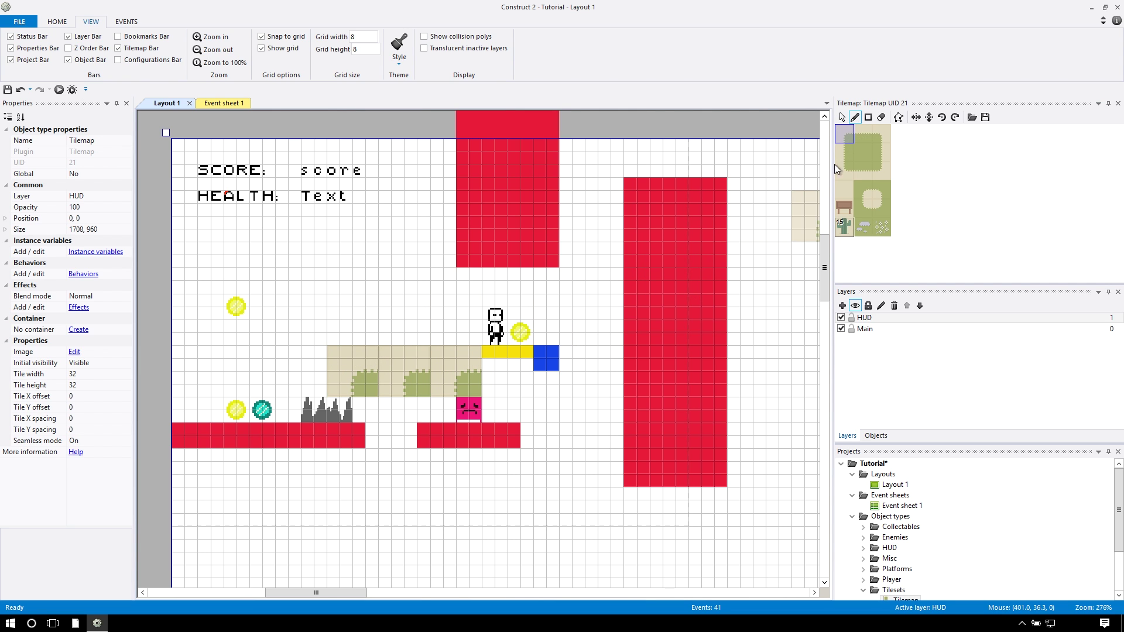
click(863, 153)
drag(474, 373, 361, 366)
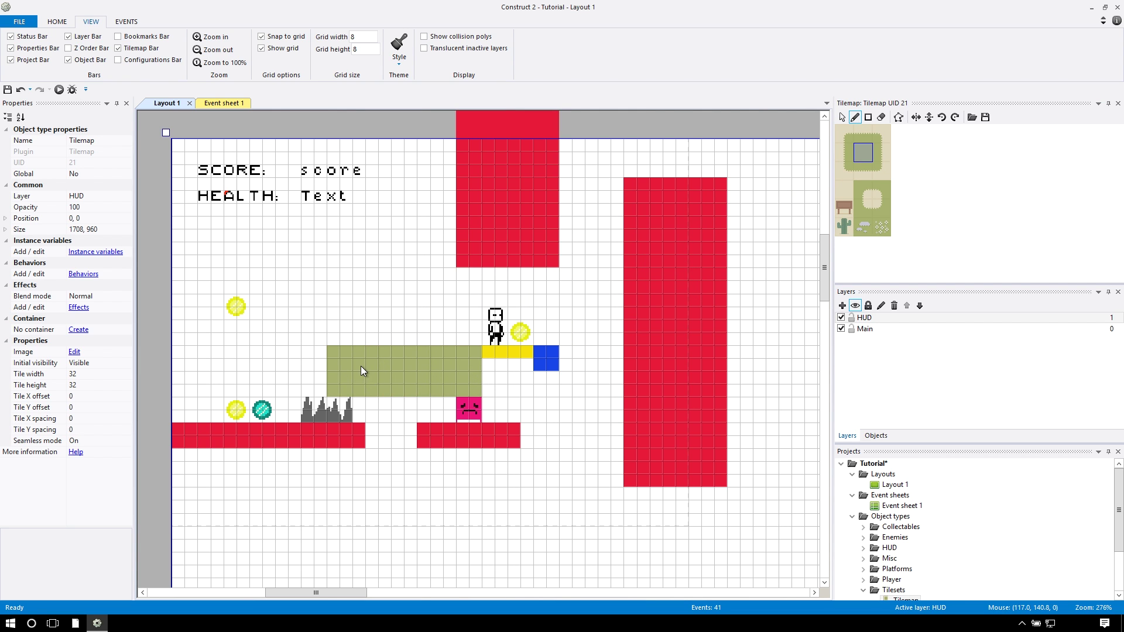
click(844, 207)
click(402, 333)
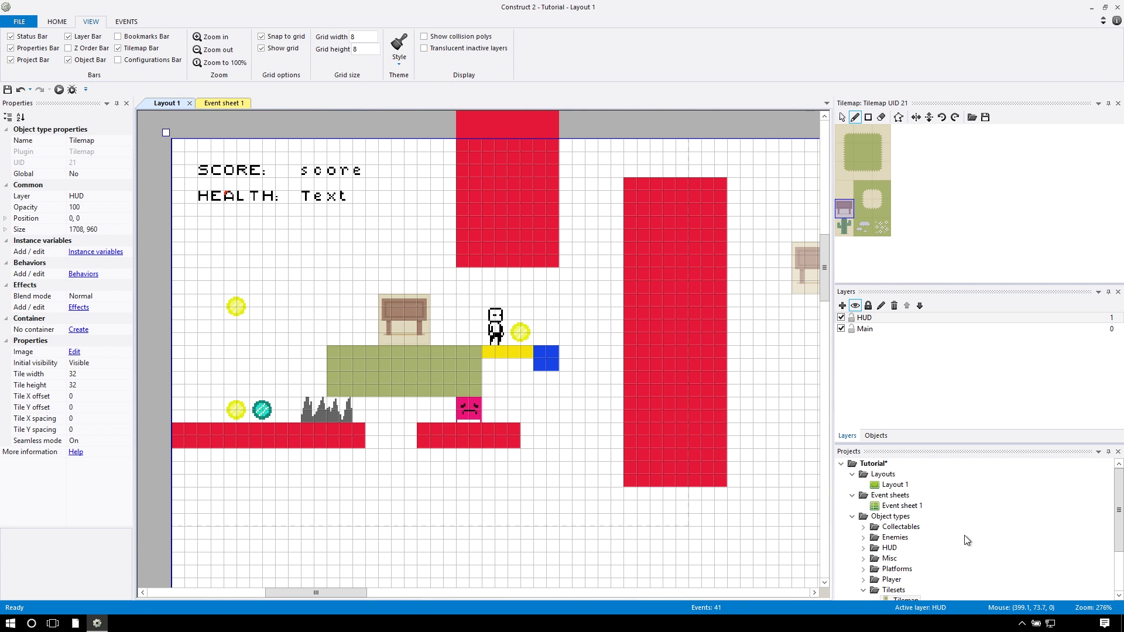
scroll(967, 540, down, 1)
Move the Tilemap onto the Main layer and run a preview of the level
click(912, 570)
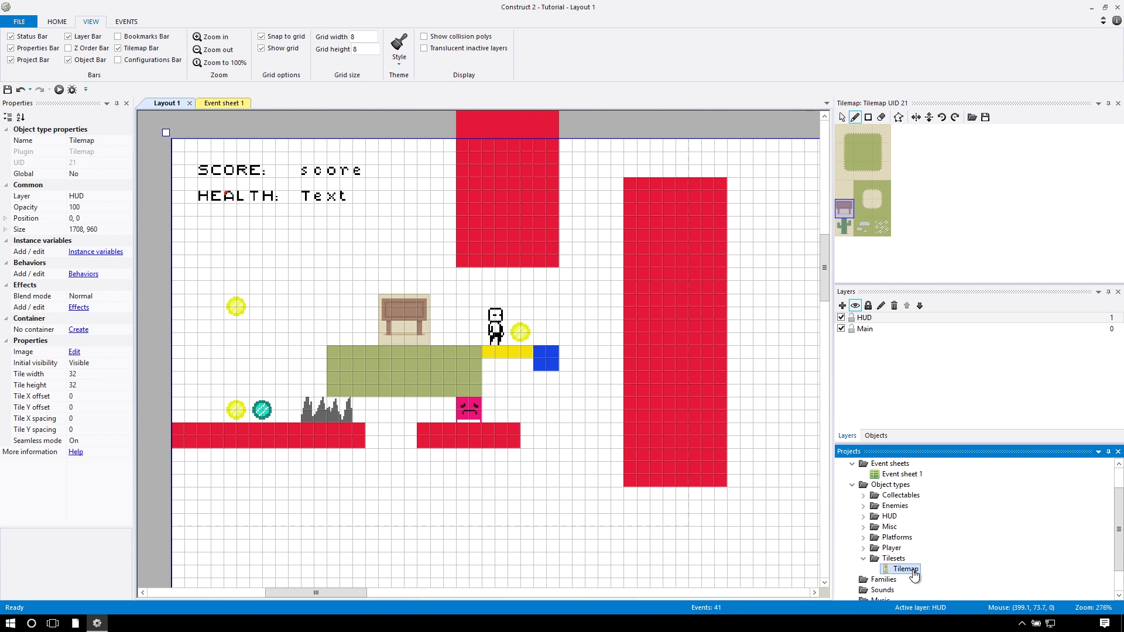
click(85, 196)
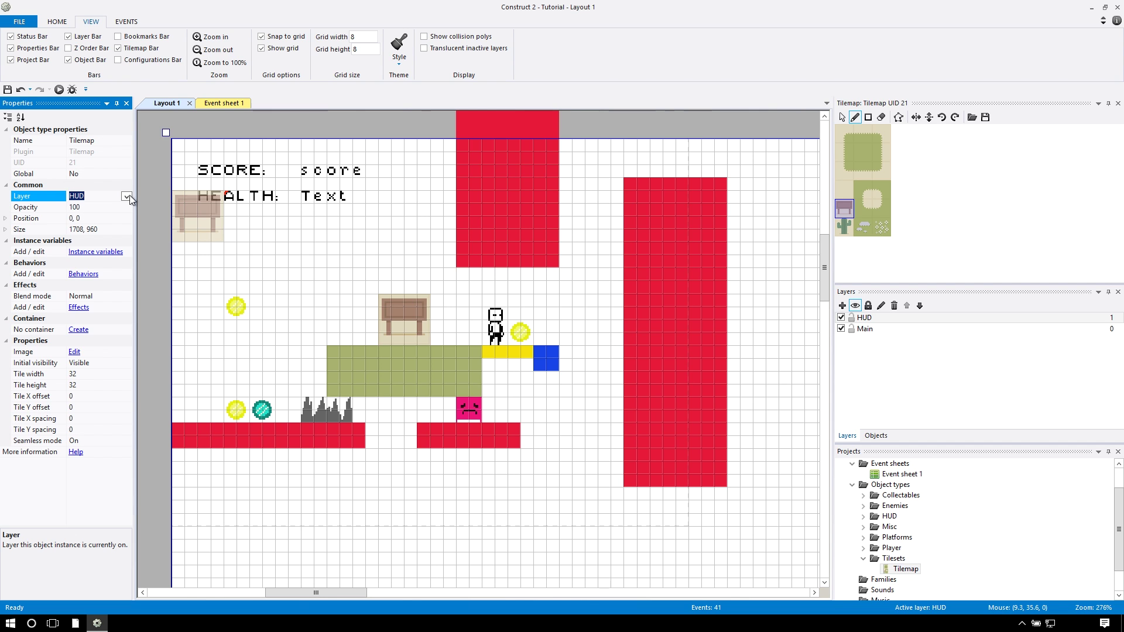
click(127, 197)
click(126, 196)
click(904, 568)
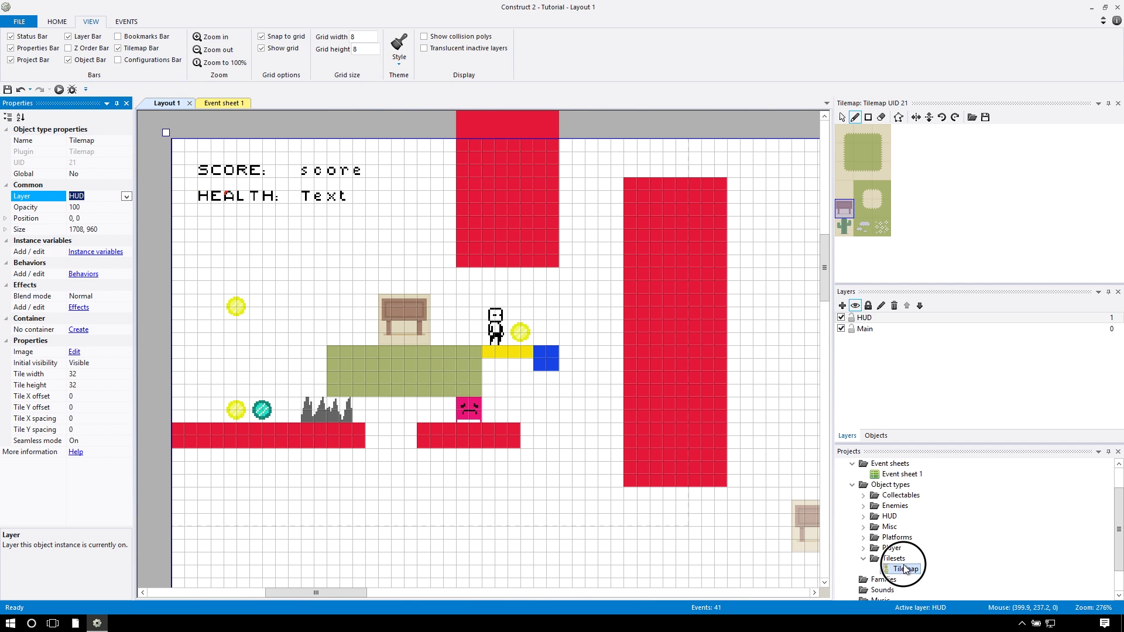
click(126, 196)
click(99, 217)
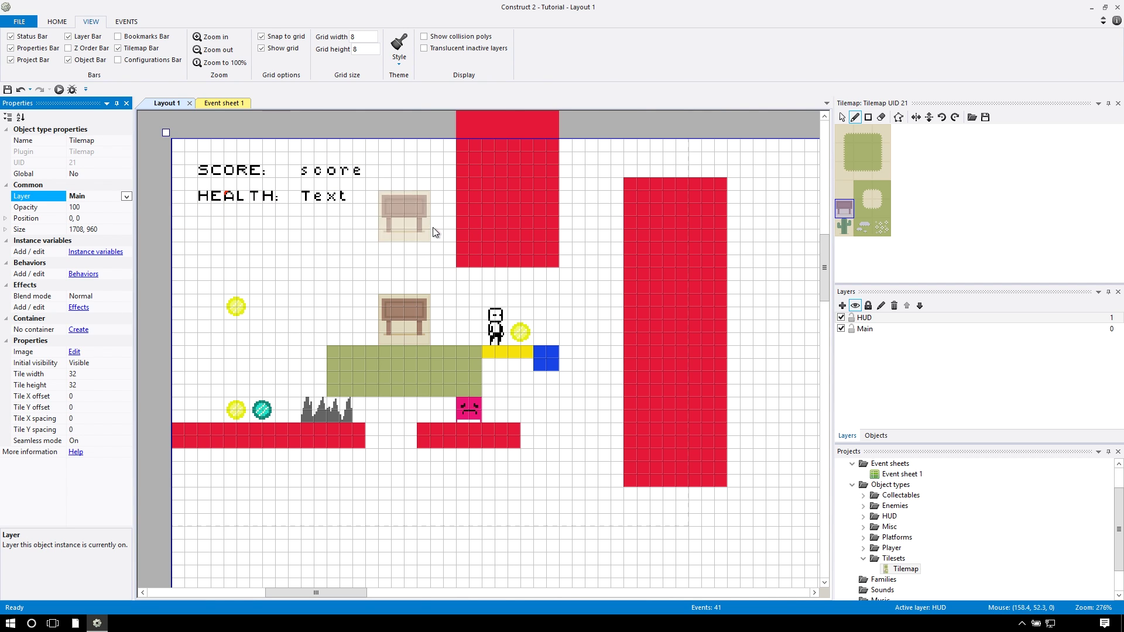
click(59, 89)
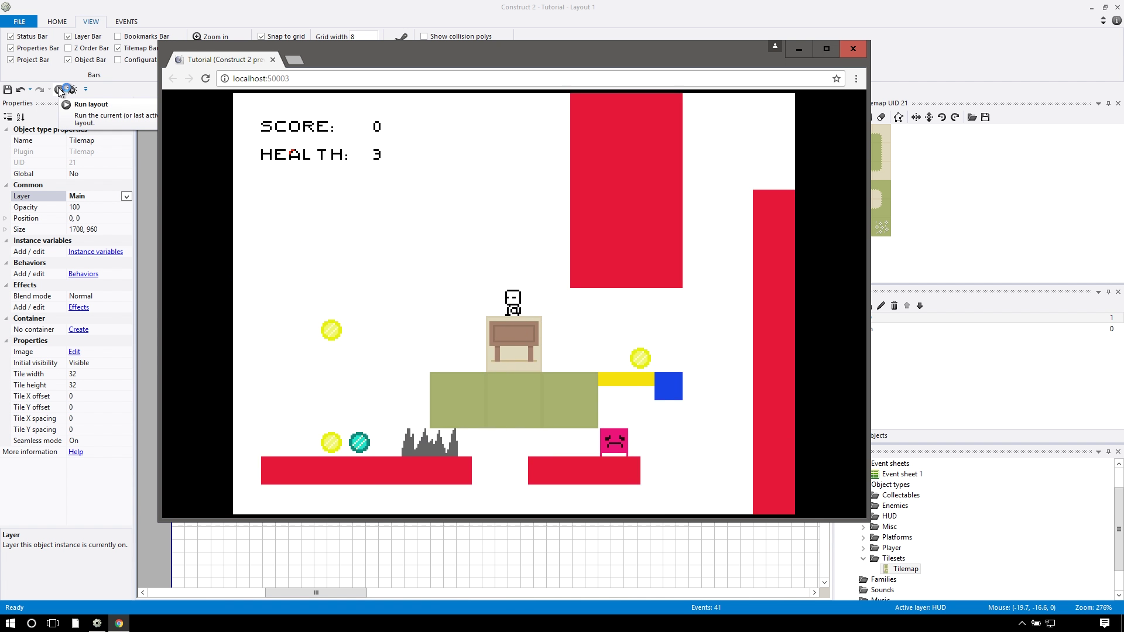
key(Left)
key(Right)
key(Up)
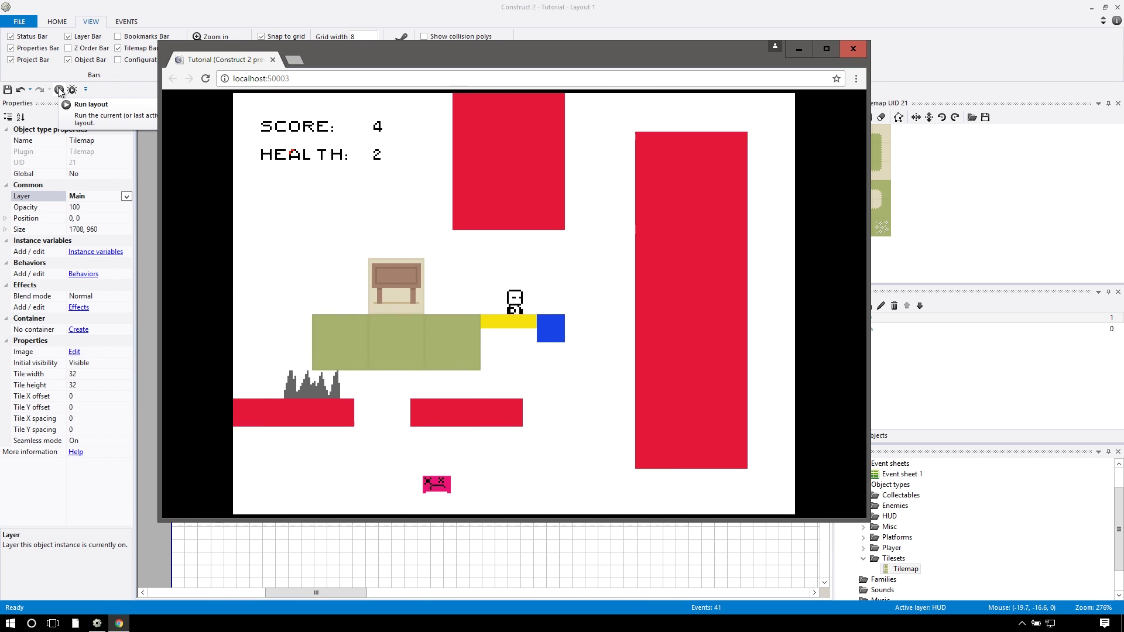
key(Up)
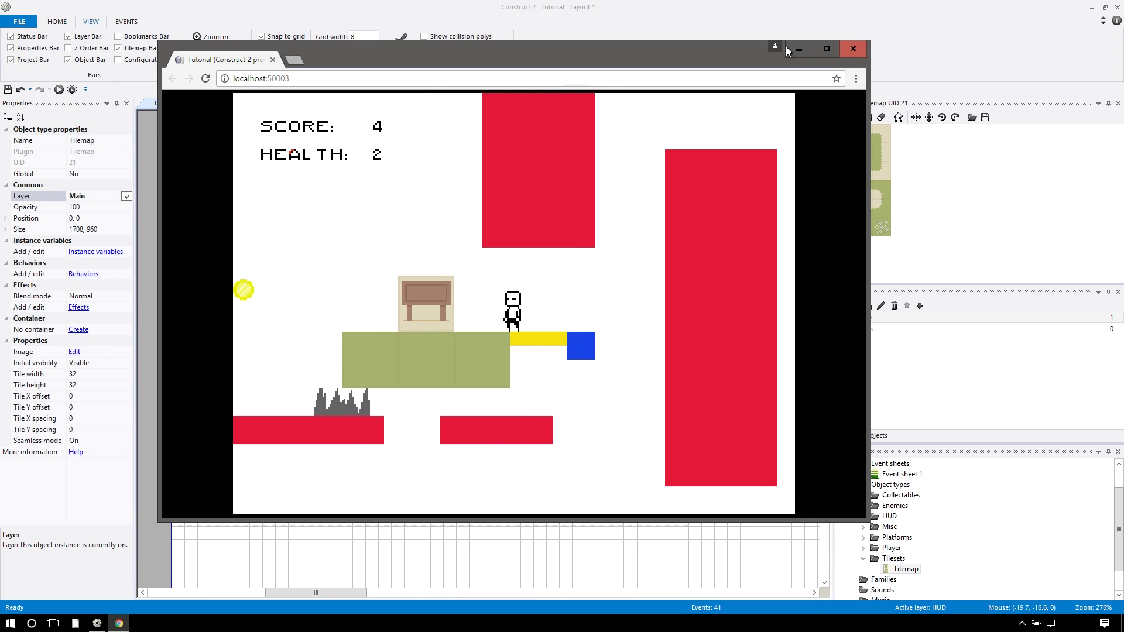
click(853, 49)
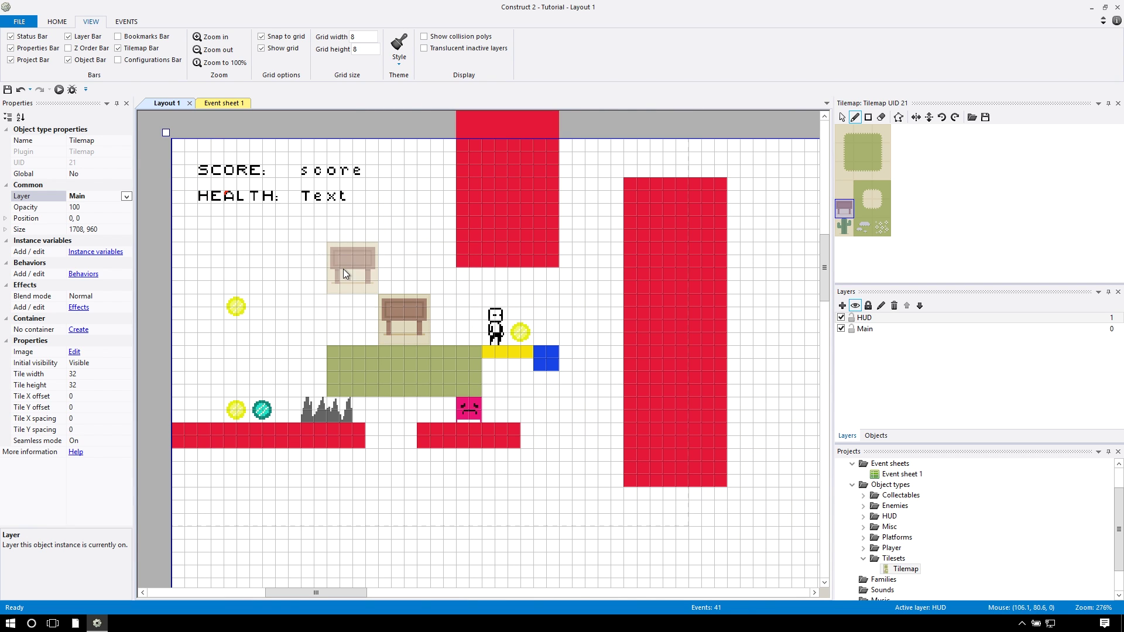
Erase the table tiles from the green platform with the Tilemap eraser
drag(376, 311, 420, 314)
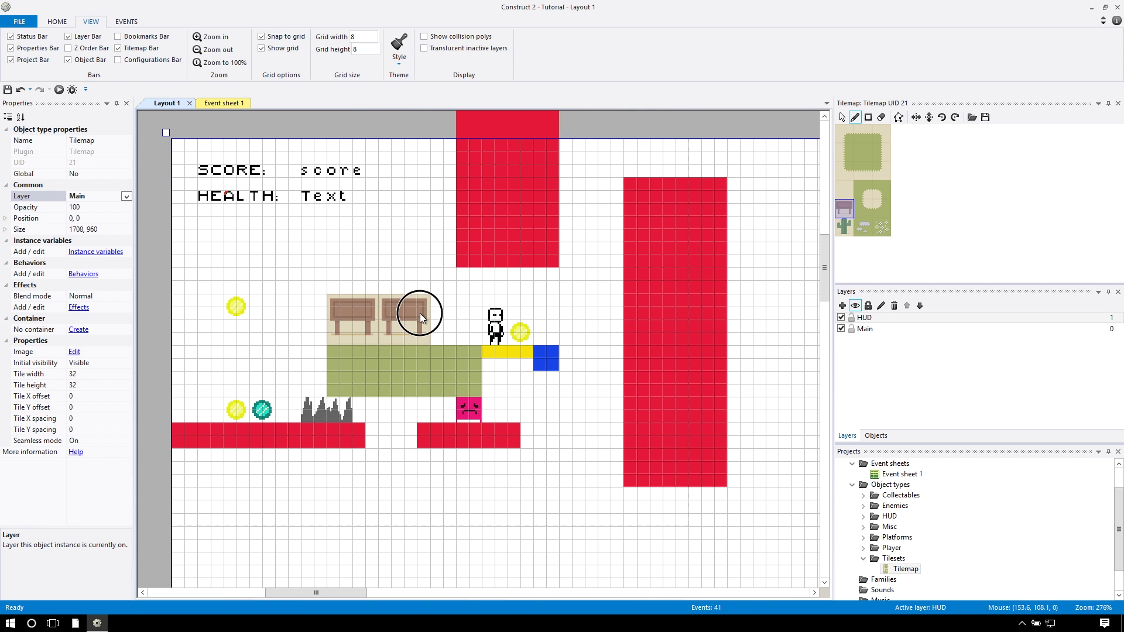
click(881, 117)
drag(357, 319, 392, 316)
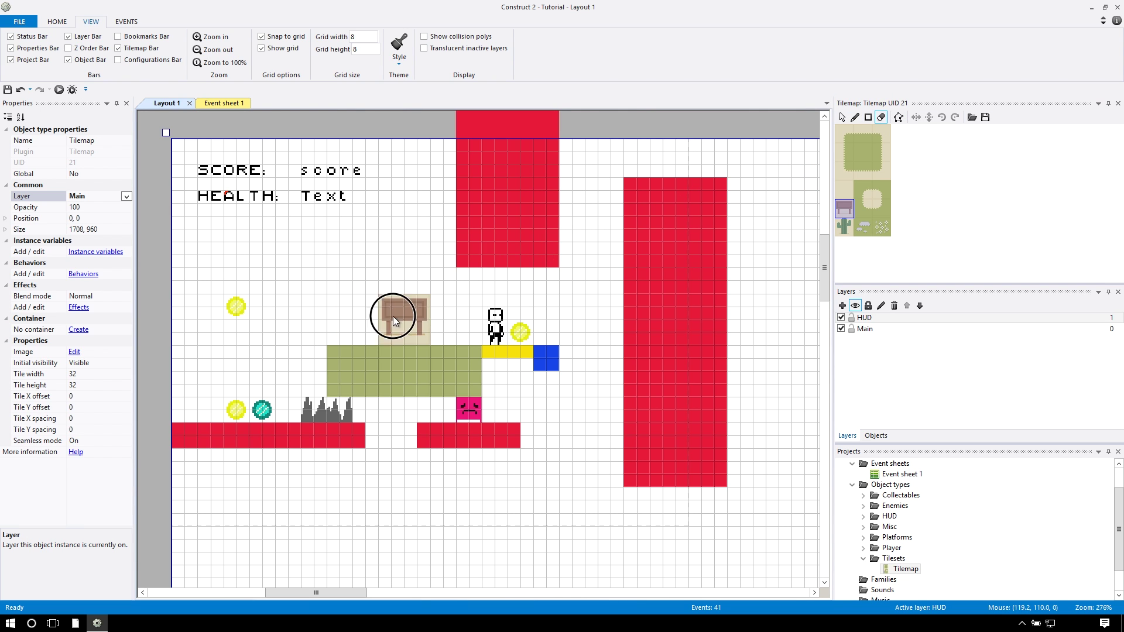
click(855, 117)
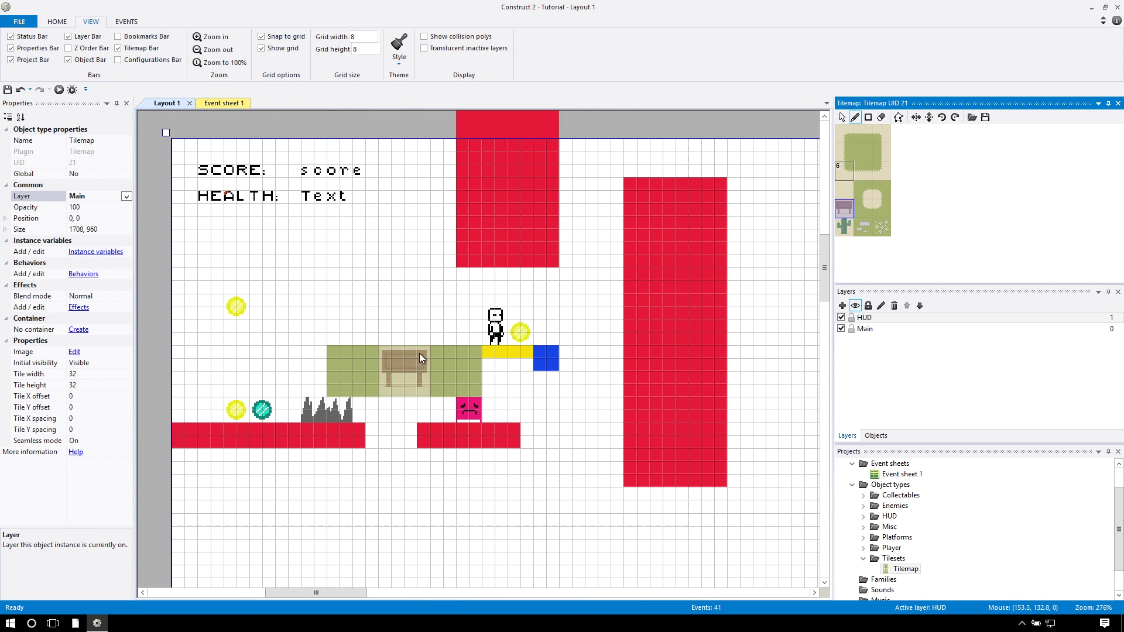
Open the Tilemap's Behaviors list and start adding a new behavior
click(906, 569)
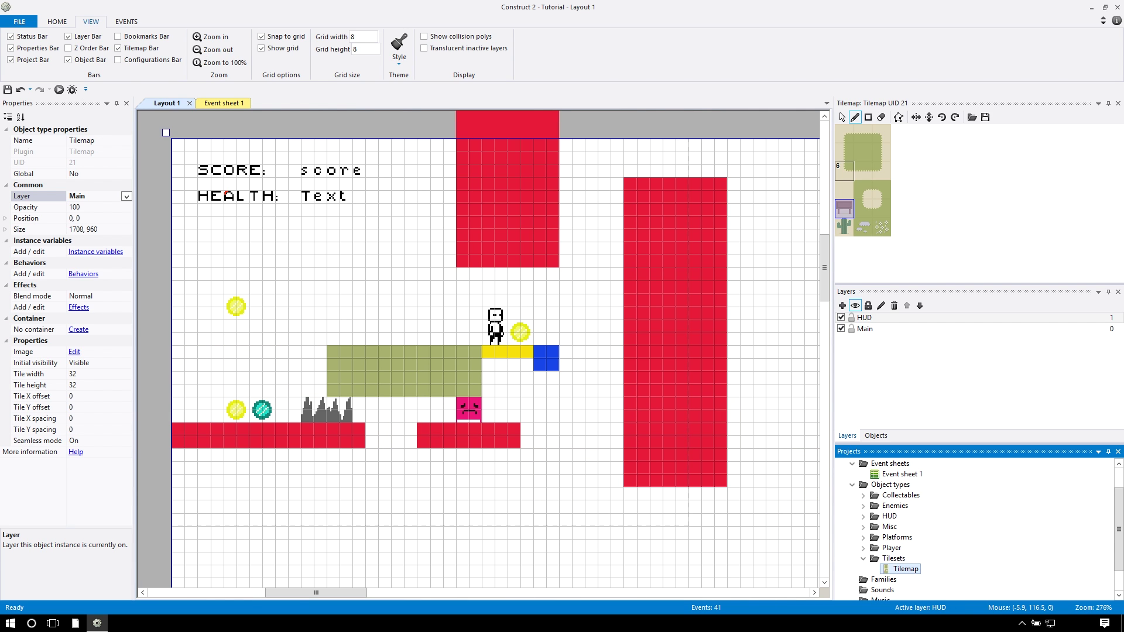
click(83, 274)
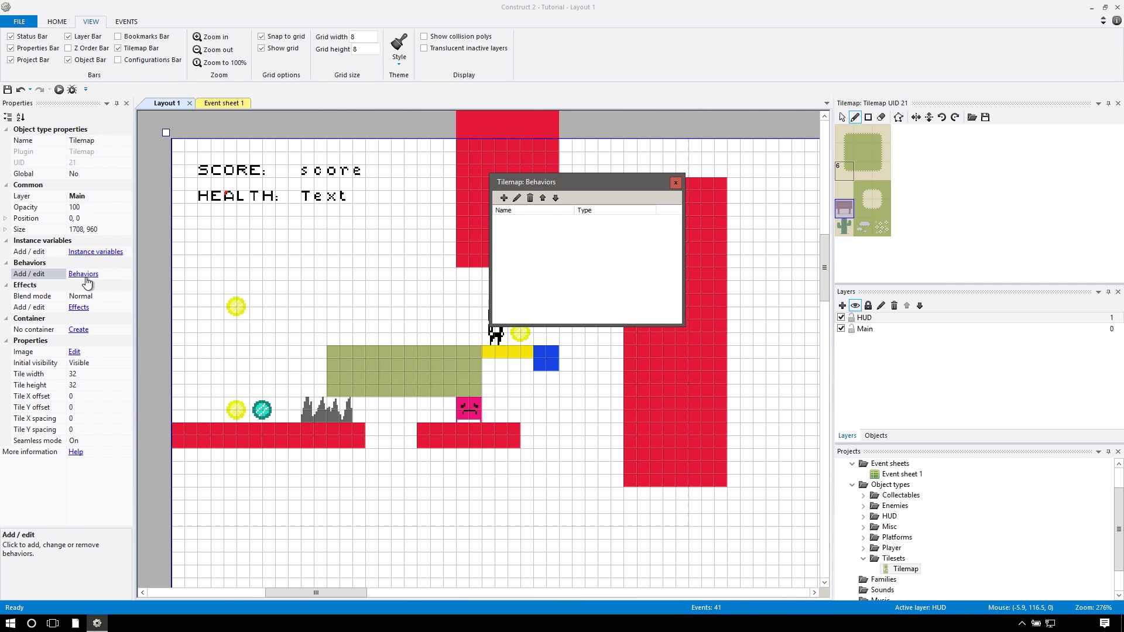
click(500, 194)
Give the Tilemap the Solid behavior and test walking right on the grass in a preview
double_click(630, 246)
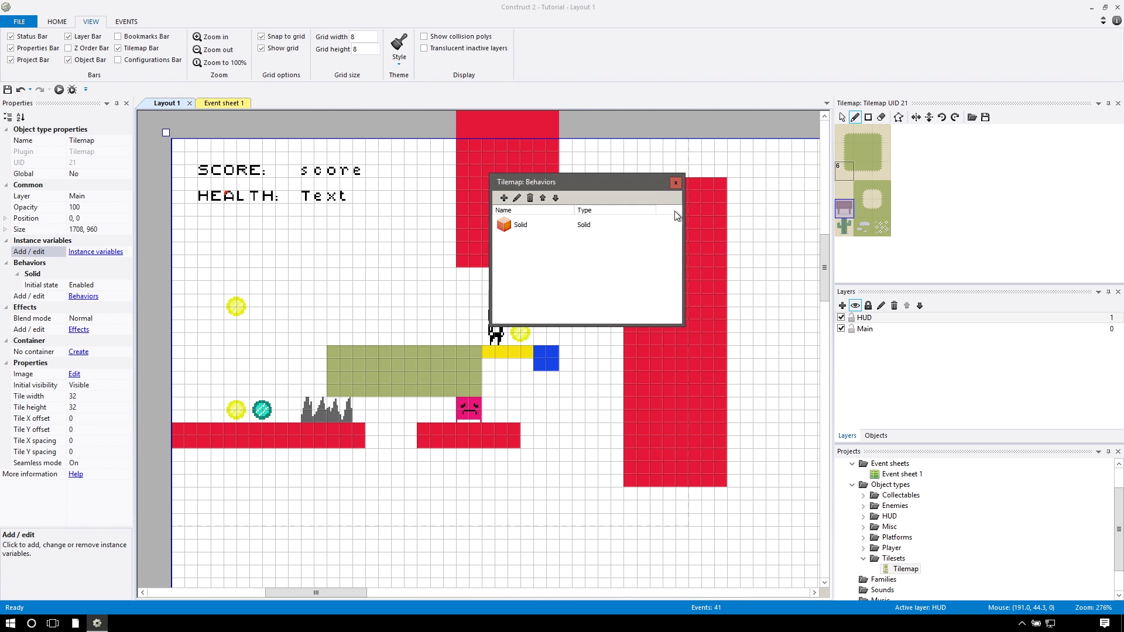
click(677, 178)
click(58, 90)
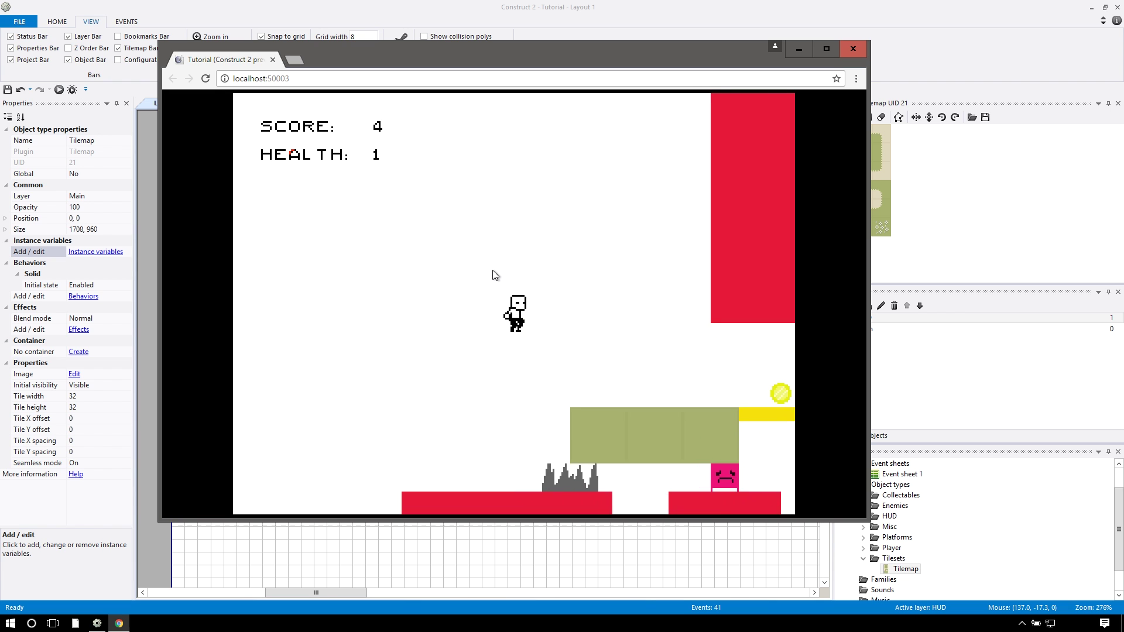
key(Right)
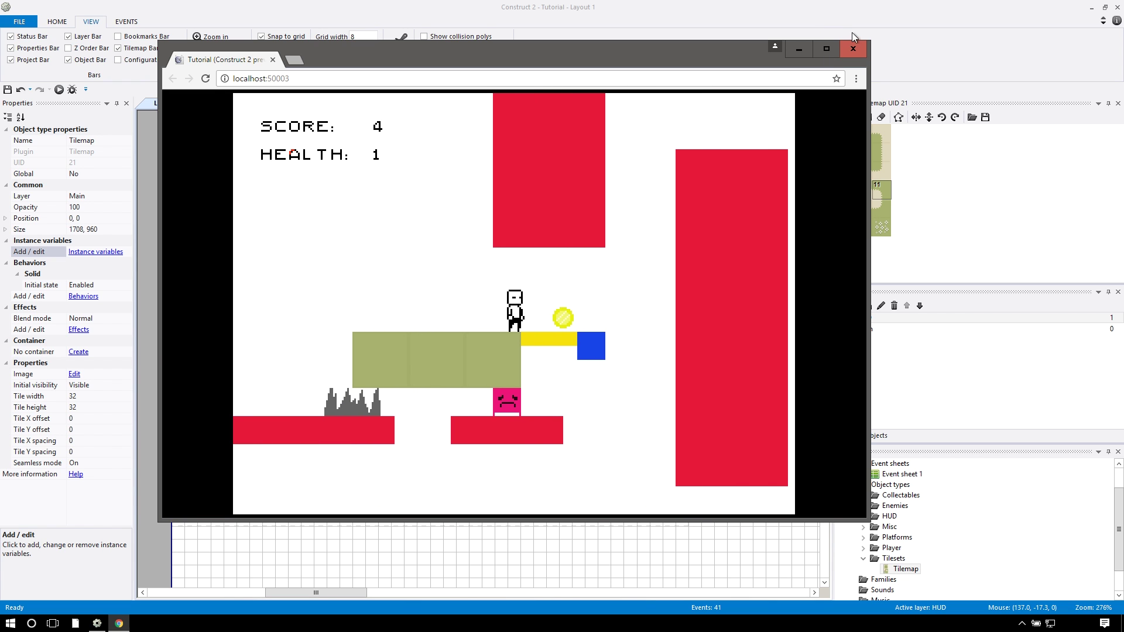
click(852, 43)
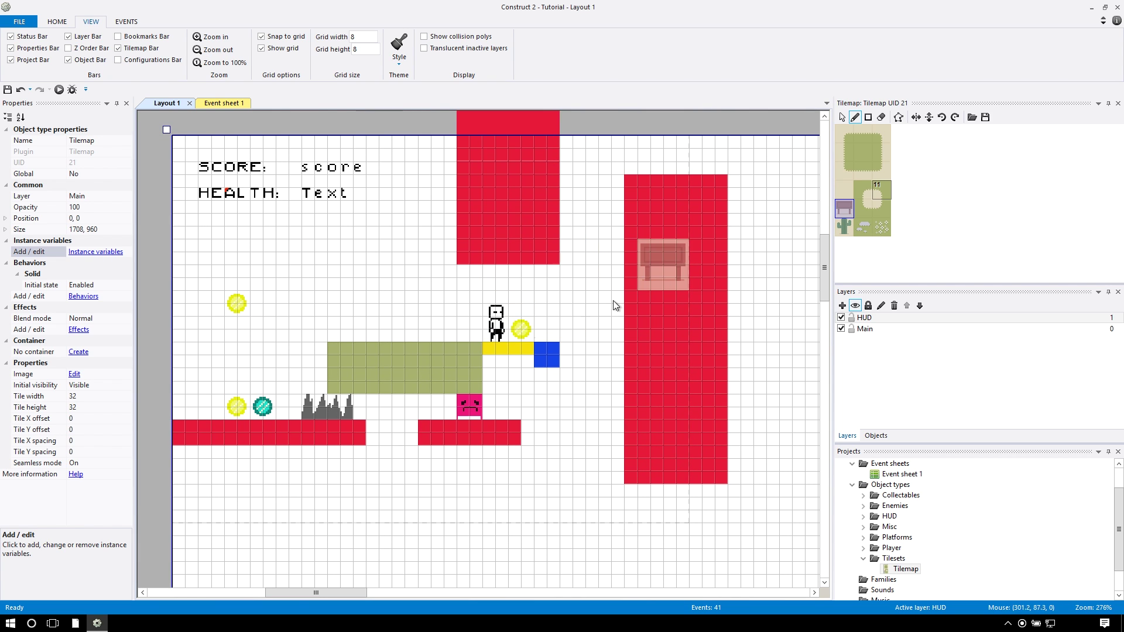
Stamp two table tiles left of the player, test them in a preview, then undo
click(447, 321)
click(405, 319)
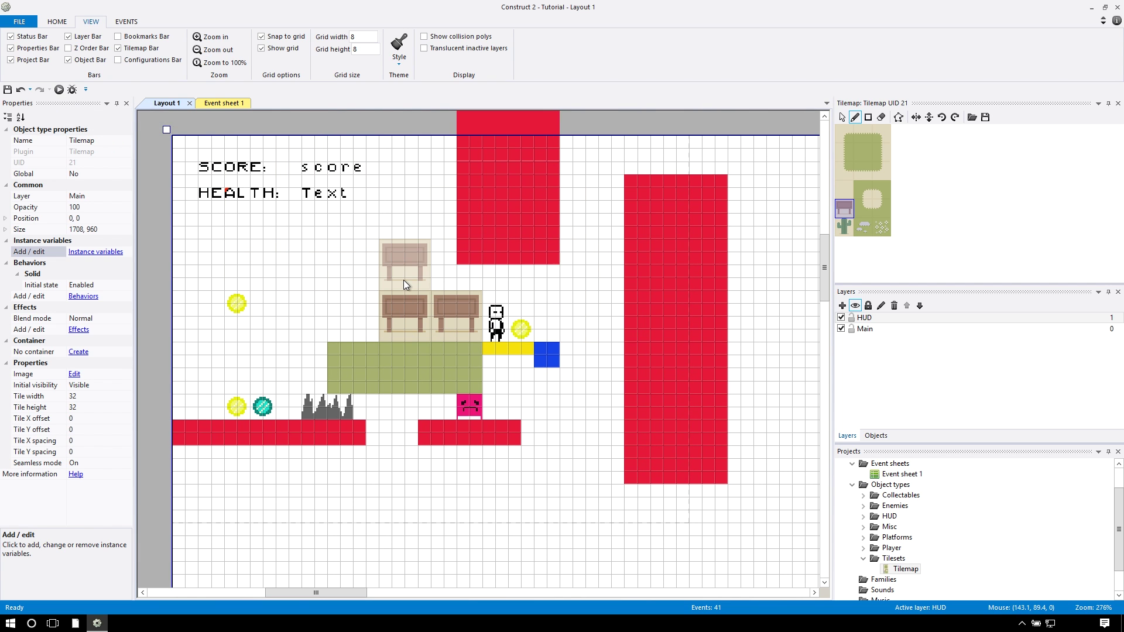
click(59, 90)
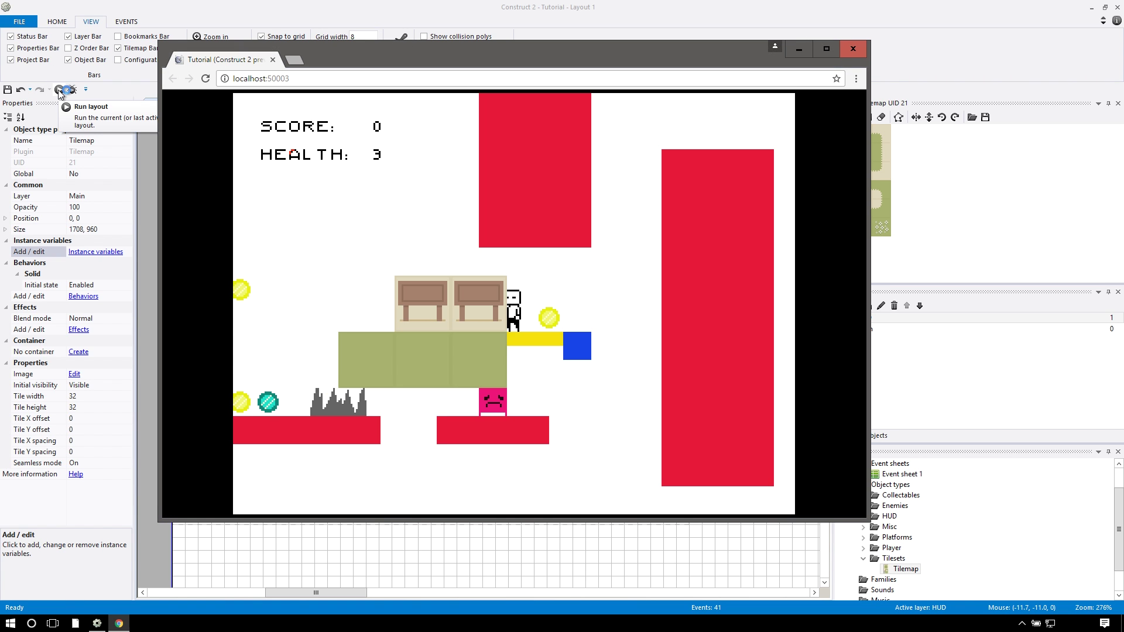
key(Left)
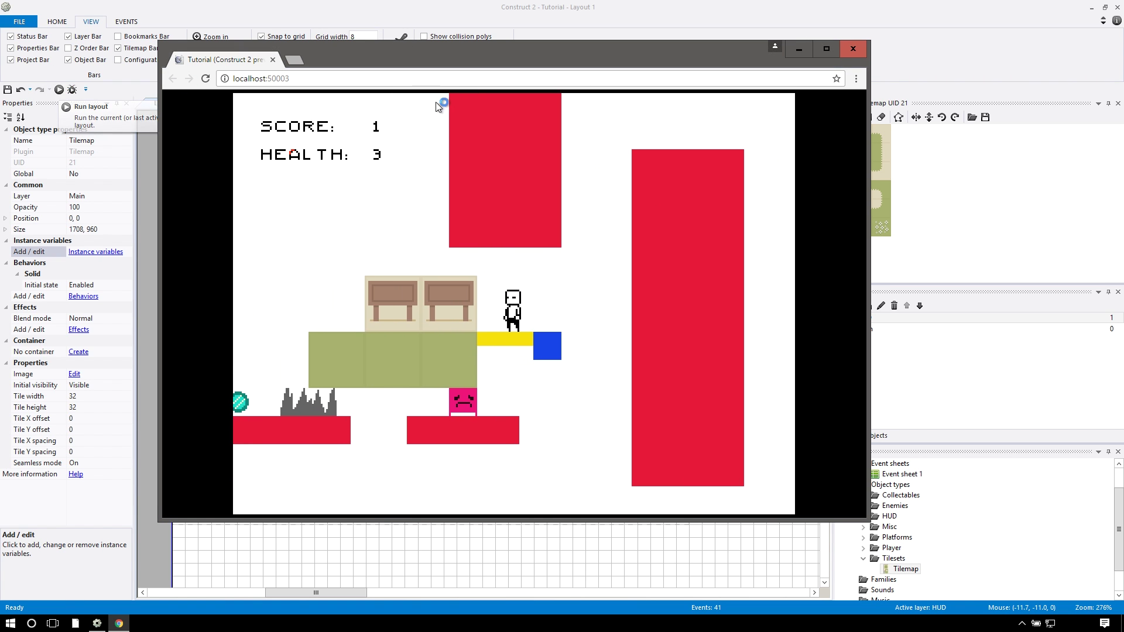
click(859, 55)
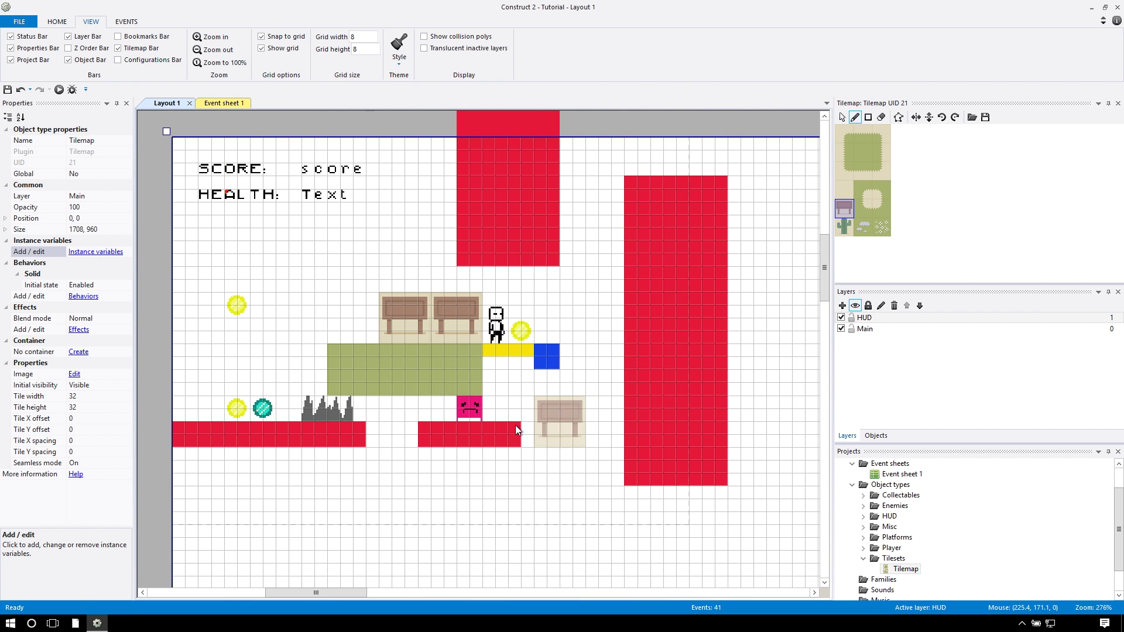
key(ctrl+z)
key(ctrl+z)
Undo the earlier tilemap painting and bring the Castle Zone Tileset download page forward
key(ctrl+z)
key(ctrl+z)
key(ctrl+z)
key(ctrl+z)
key(ctrl+z)
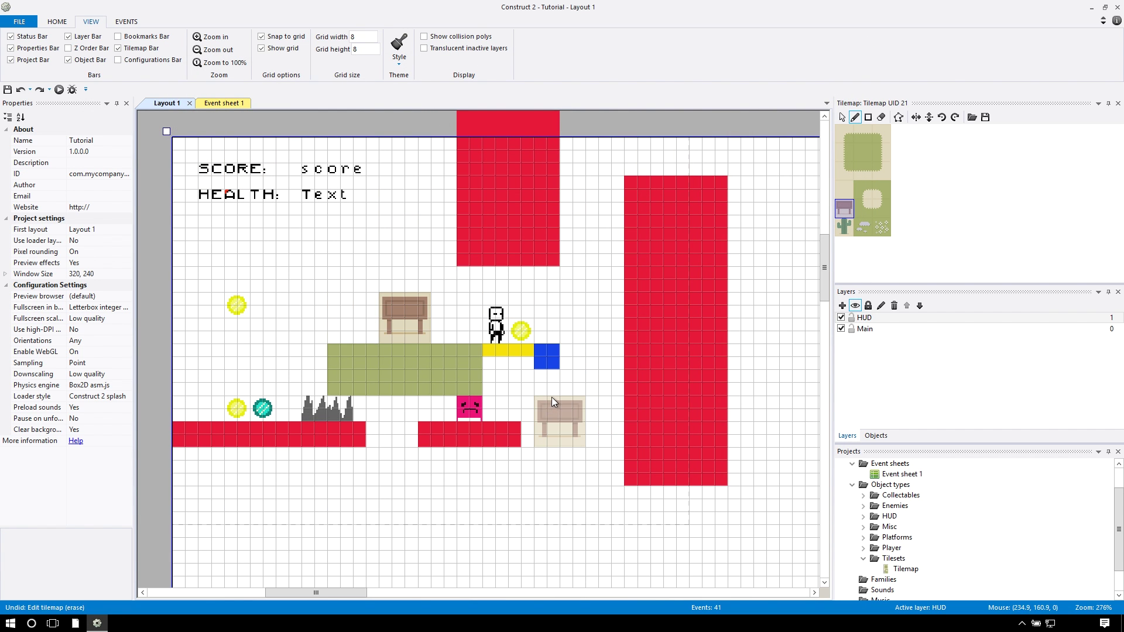
key(ctrl+z)
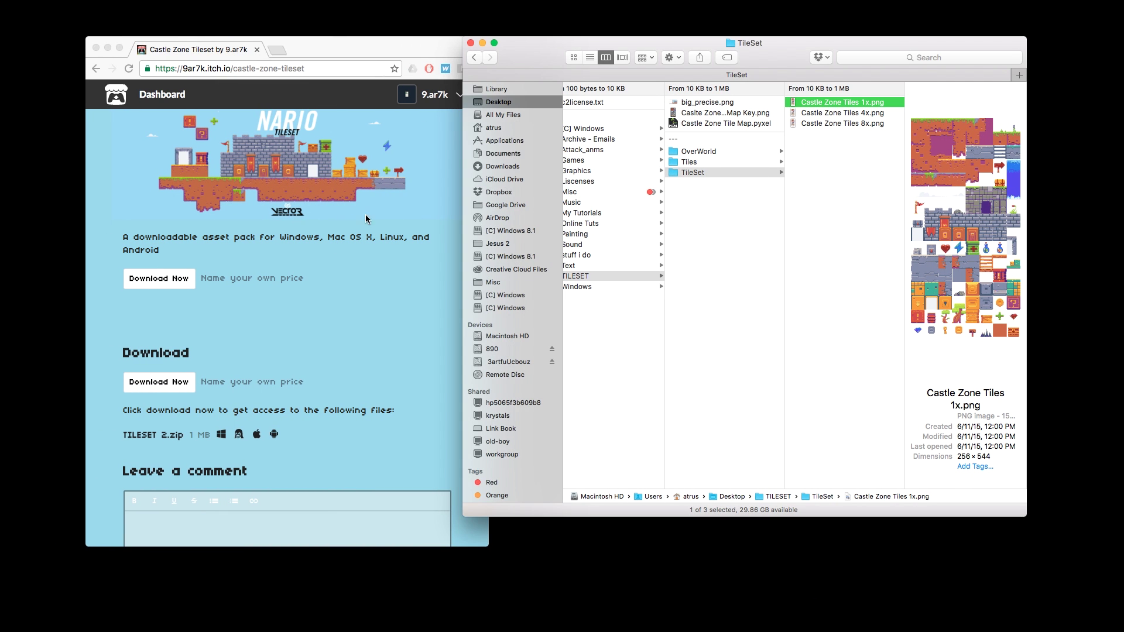
click(366, 219)
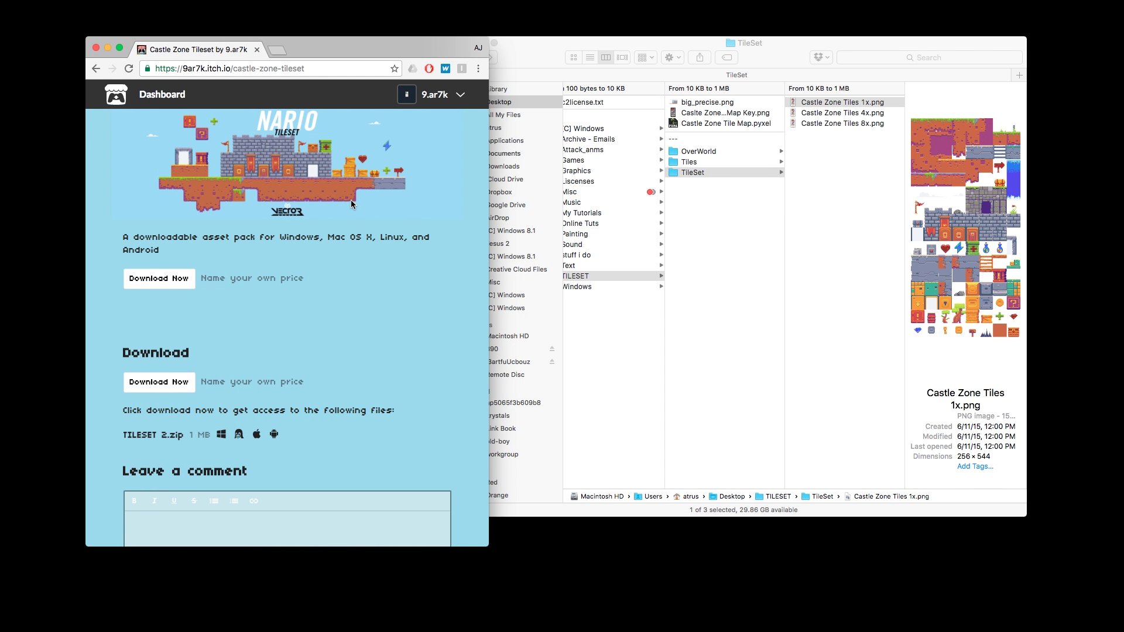
In the TILESET folder, Quick Look big_precise.png, the tile map key and the Castle Zone Tile Map.pyxel file
scroll(352, 204, up, 3)
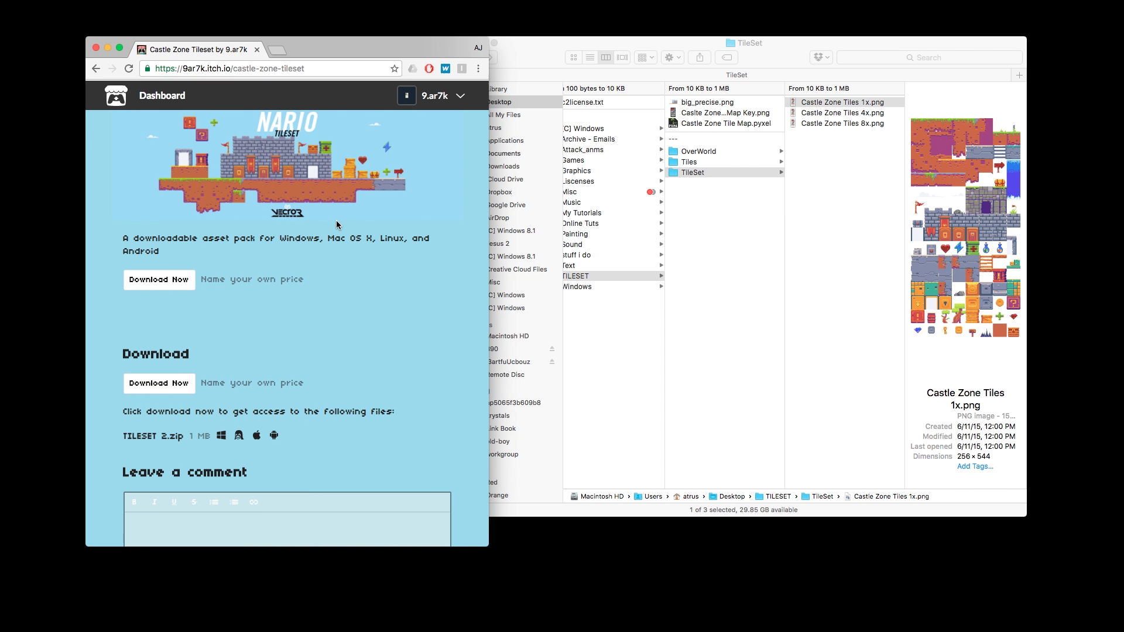
click(651, 373)
click(607, 276)
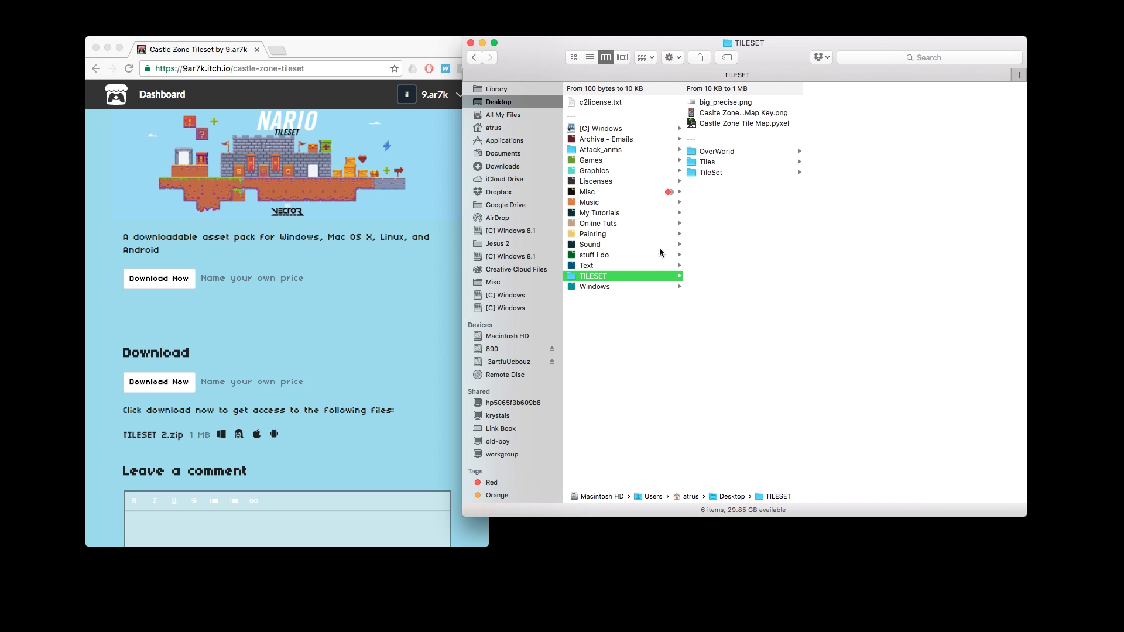
click(751, 104)
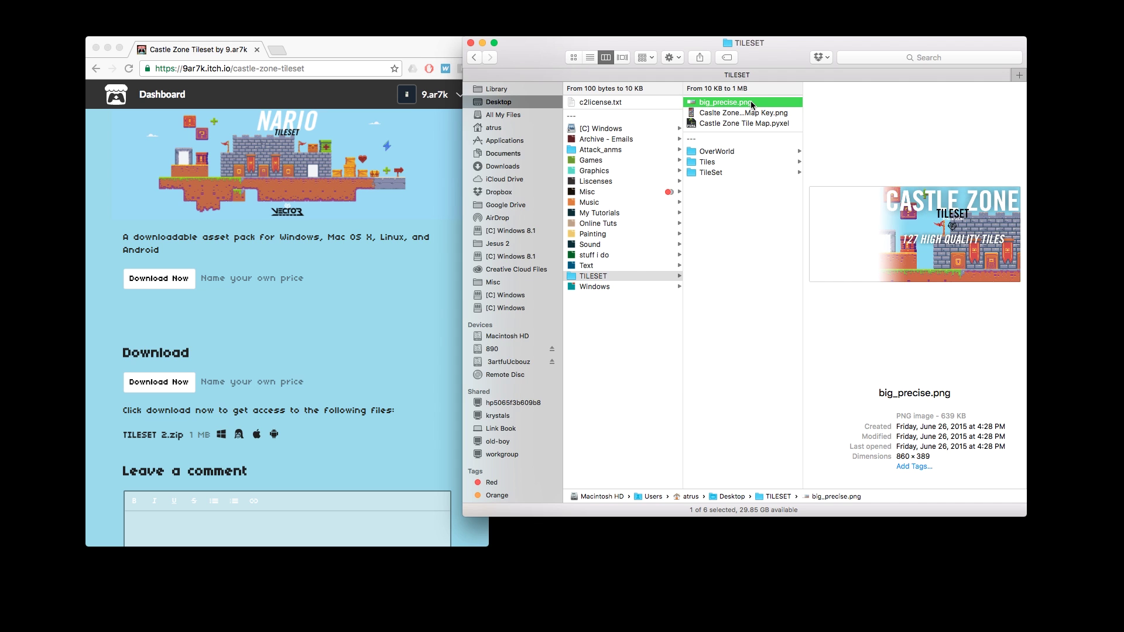
key(space)
key(Down)
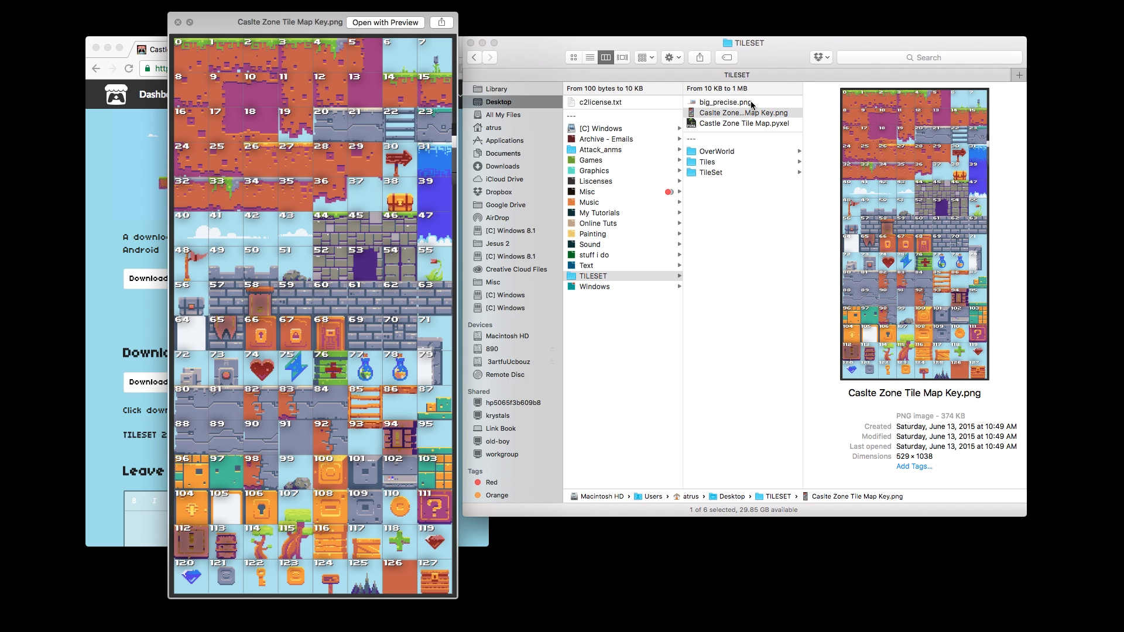
key(Down)
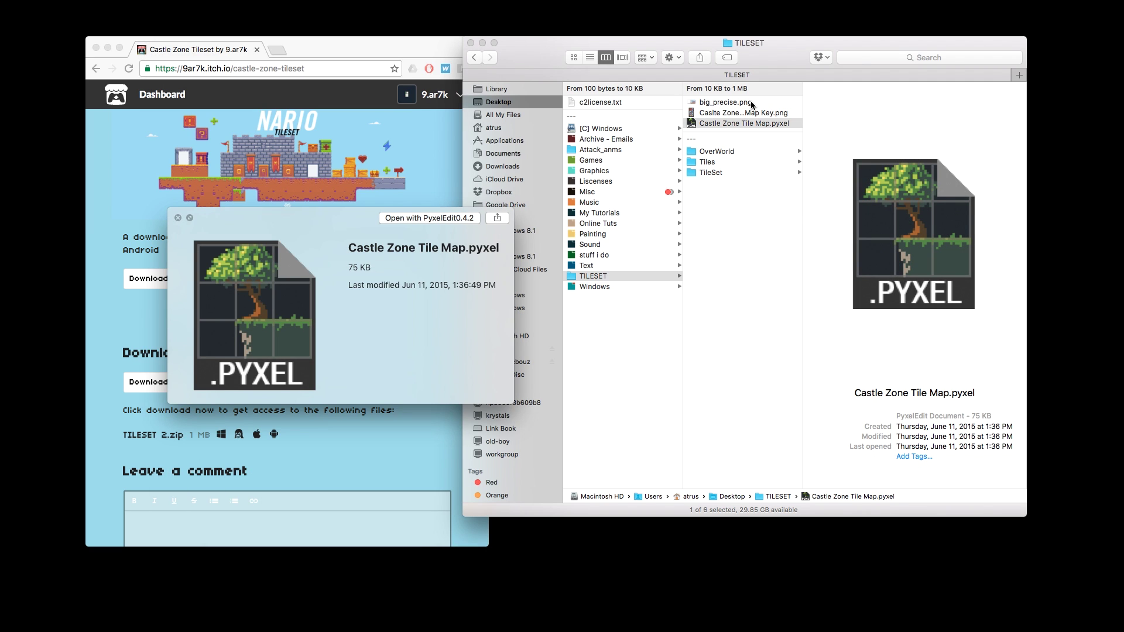
Browse into the OverWorld and Tiles folders, previewing the overworld image and individual tile images
key(Down)
key(Right)
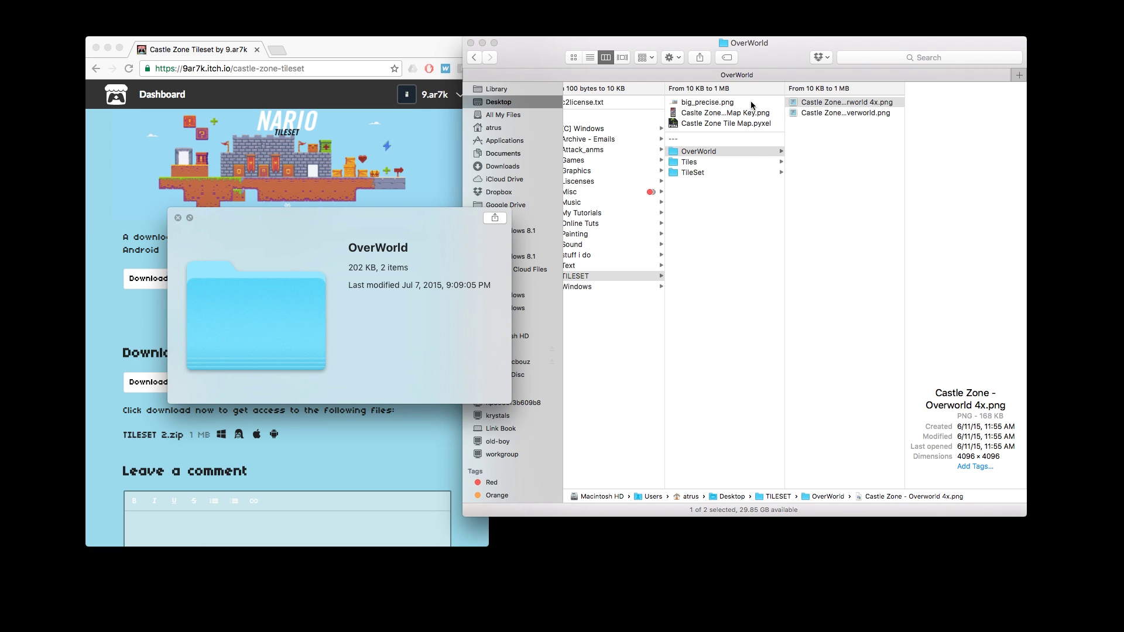
key(Down)
key(Left)
key(Down)
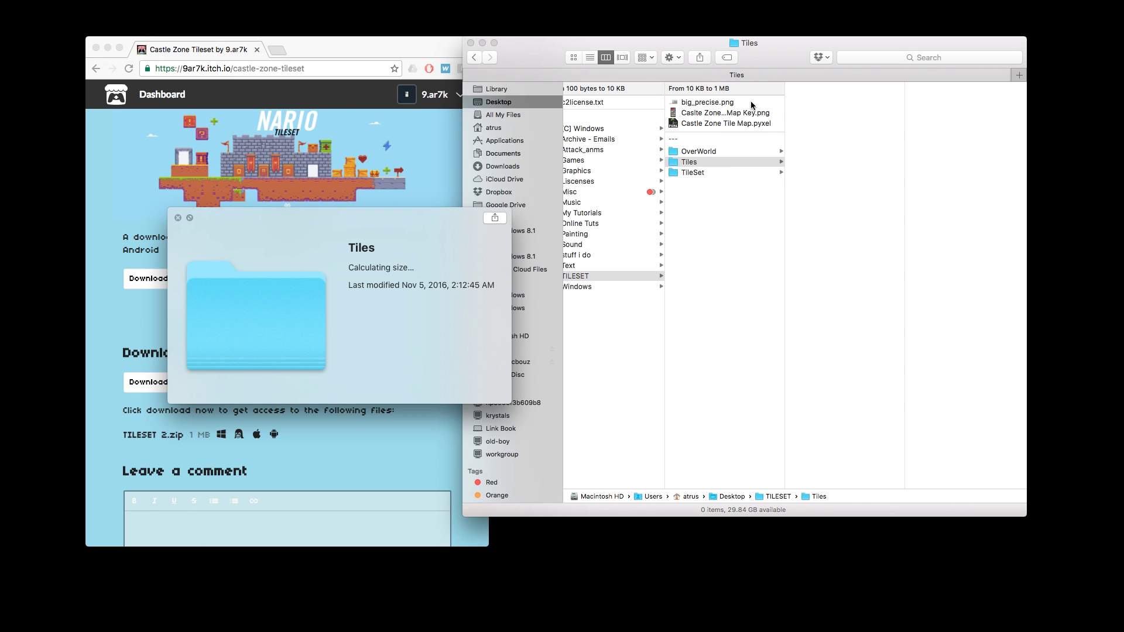
key(Right)
key(Right)
key(Down)
key(Down)
key(Down)
key(Down)
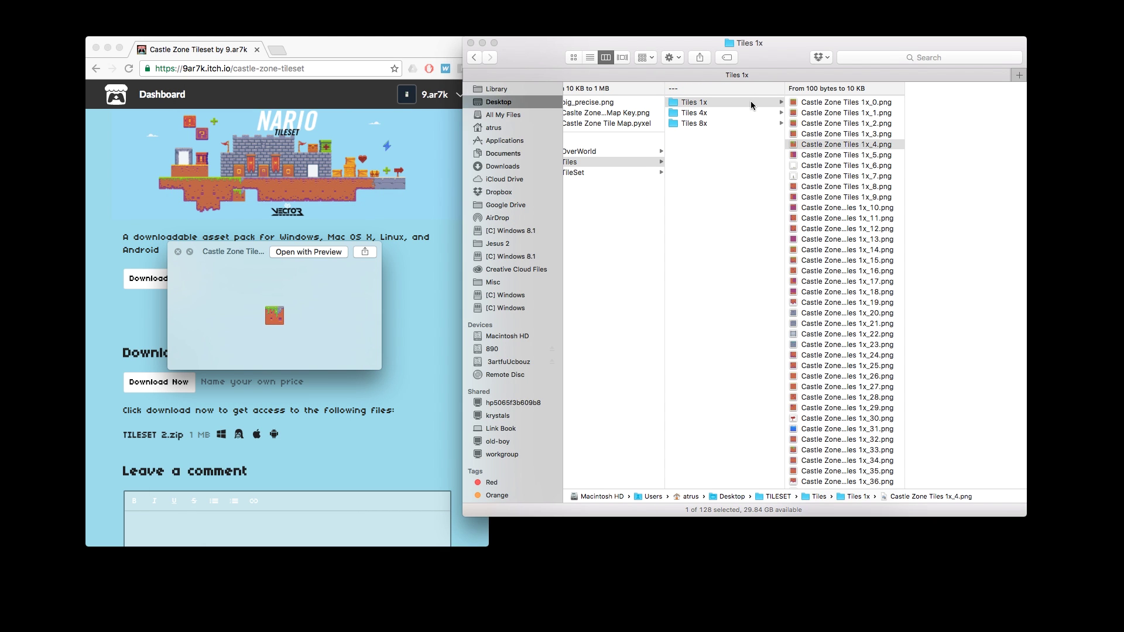
key(Down)
key(Down)
key(Left)
key(Left)
key(Down)
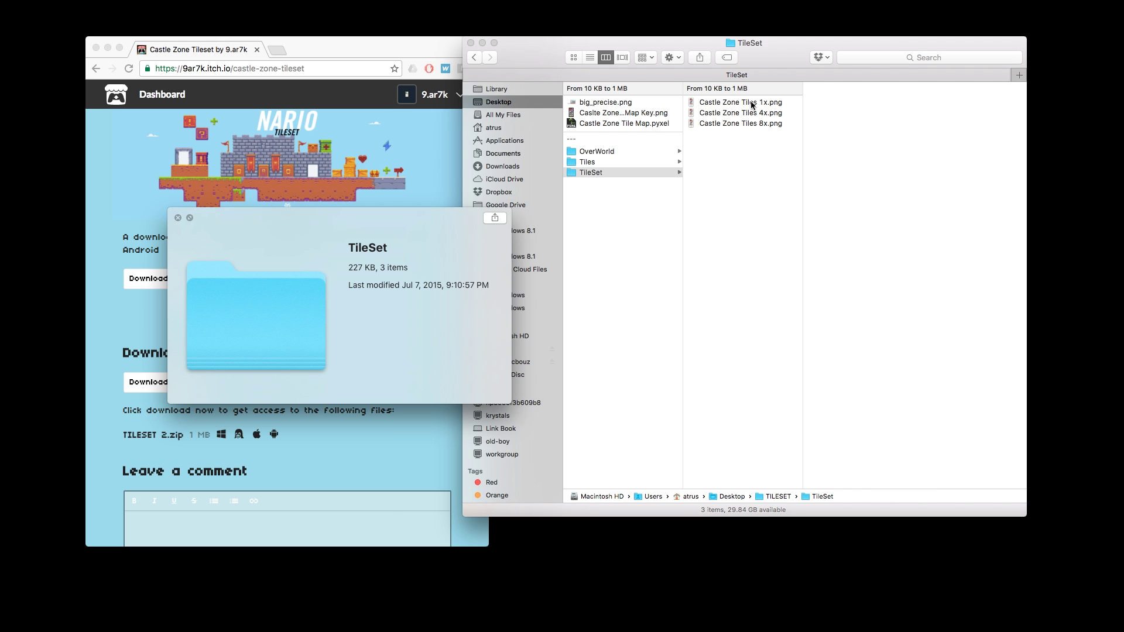
Enlarge the Castle Zone Tiles 1x.png preview, then switch to Castle Zone Tiles 4x.png
key(Right)
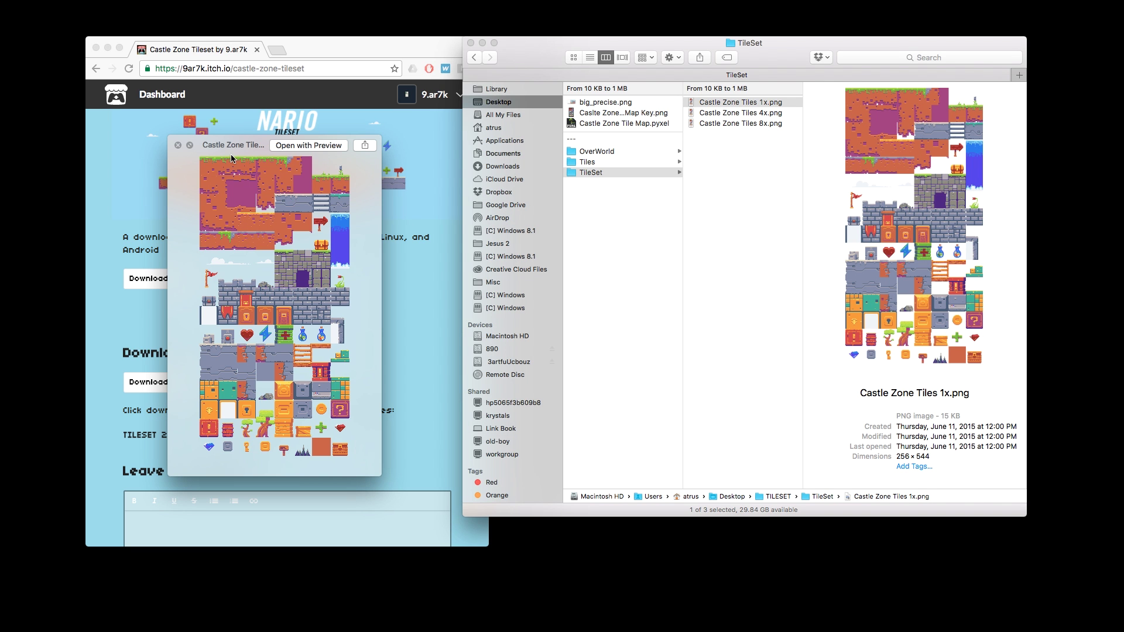
drag(232, 158, 188, 69)
drag(329, 381, 550, 522)
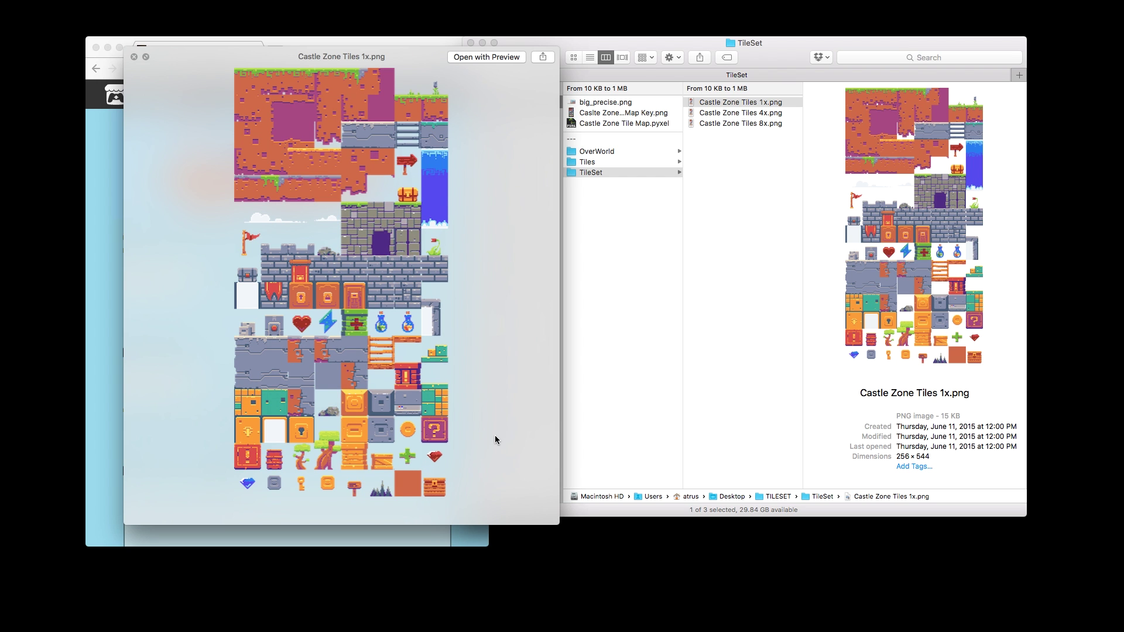
key(Down)
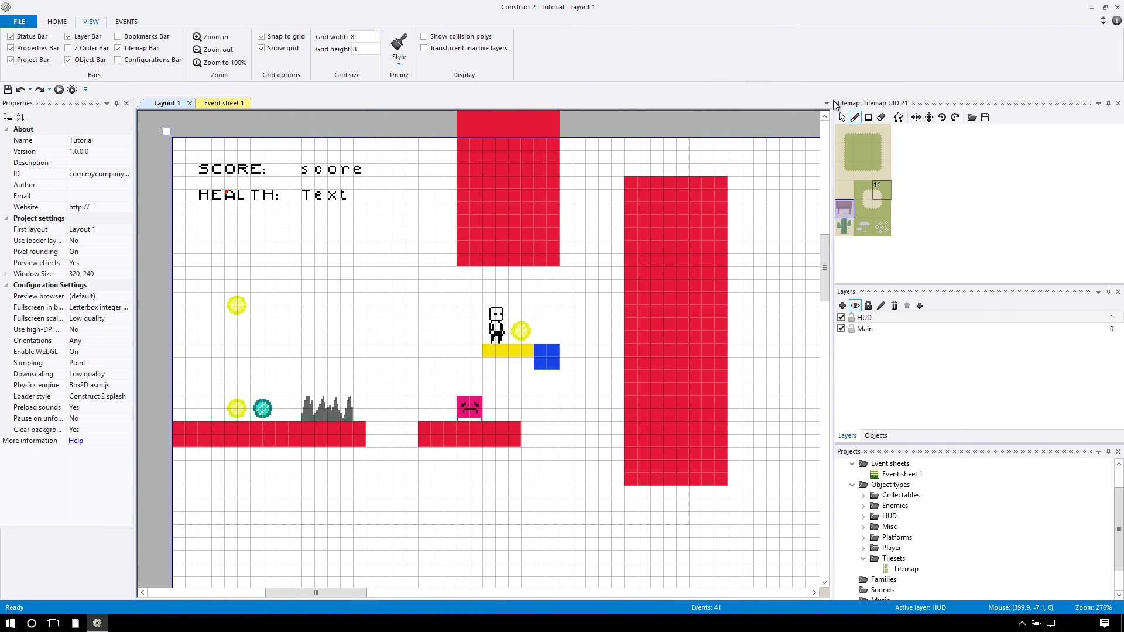
Load a Castle Zone Tiles PNG from the TileSet folder as the Tilemap's 256 × 544 image
click(972, 117)
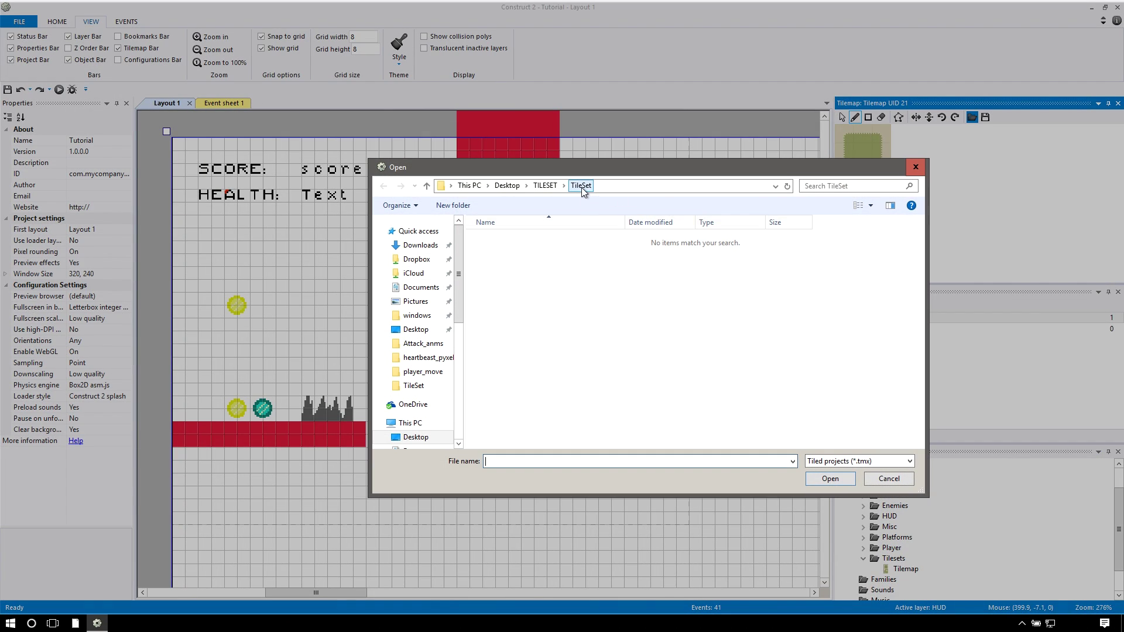
click(889, 481)
double_click(905, 569)
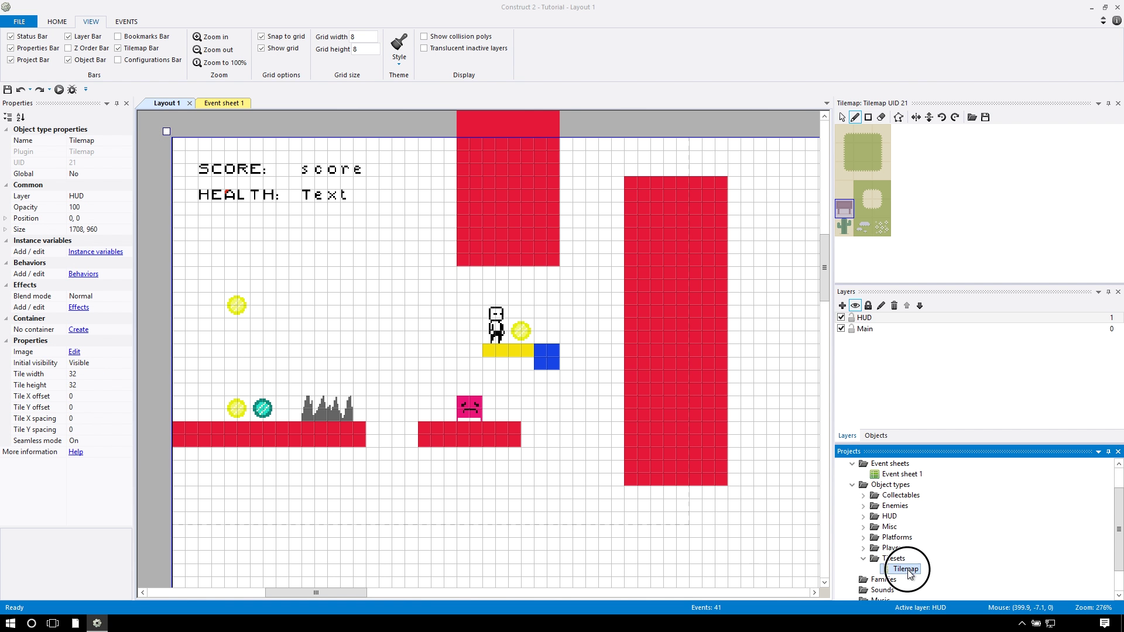
click(191, 150)
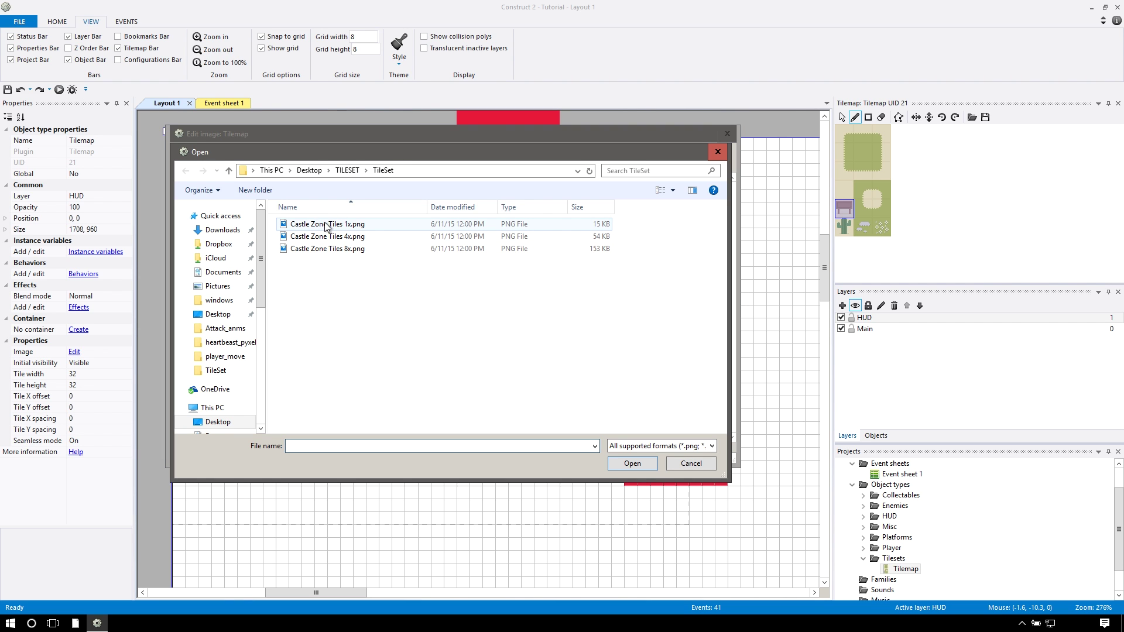
click(337, 174)
click(318, 249)
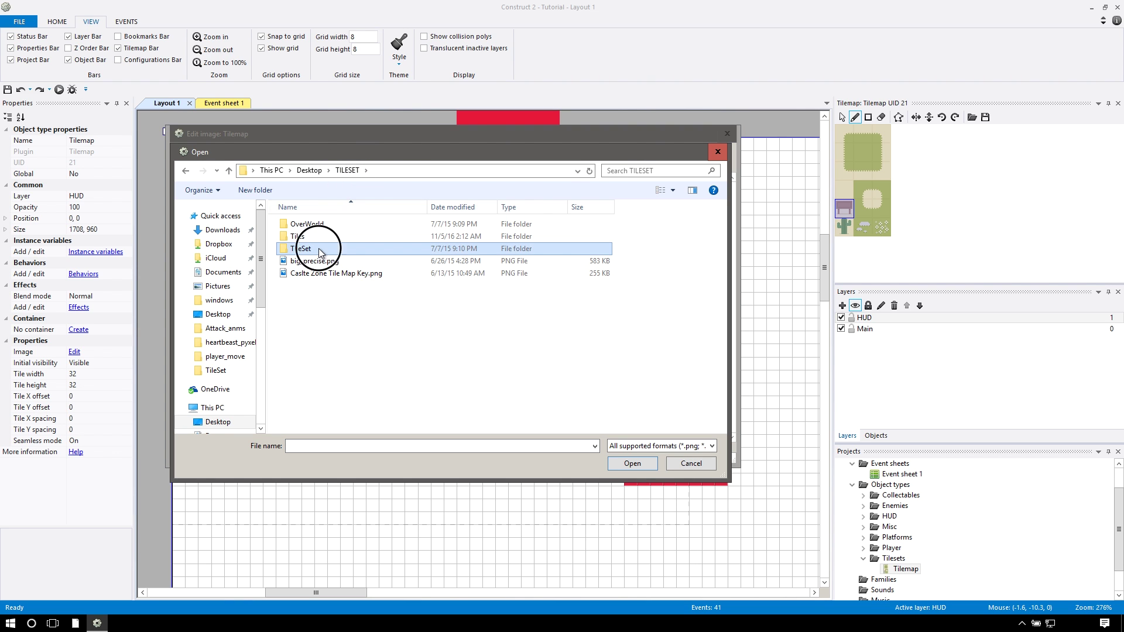
double_click(318, 248)
double_click(364, 225)
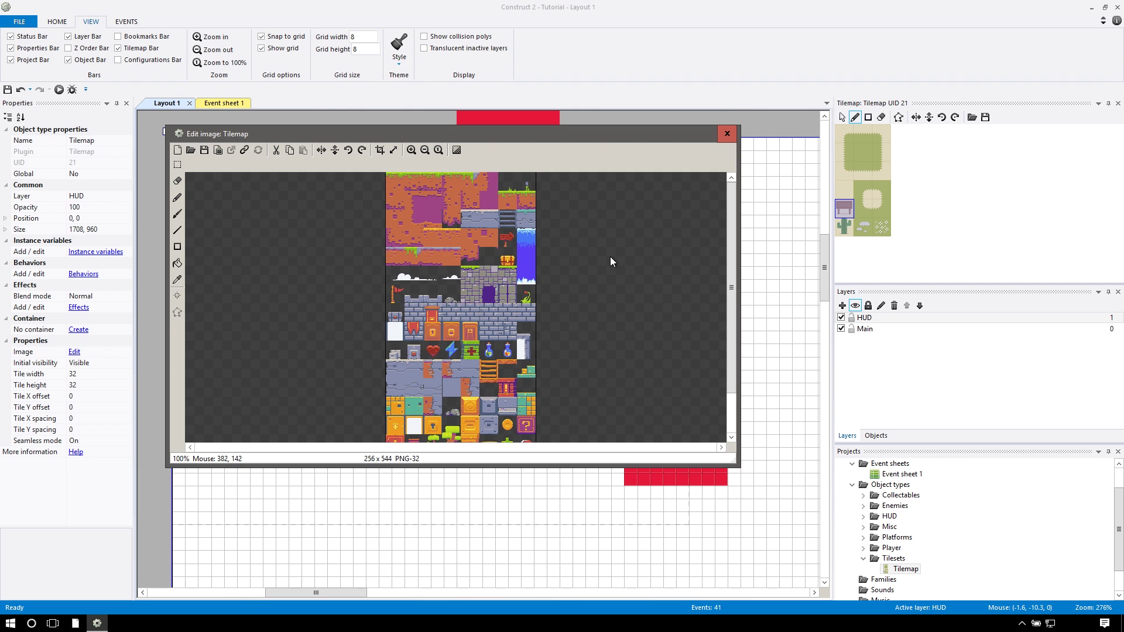
drag(730, 245, 722, 117)
click(726, 136)
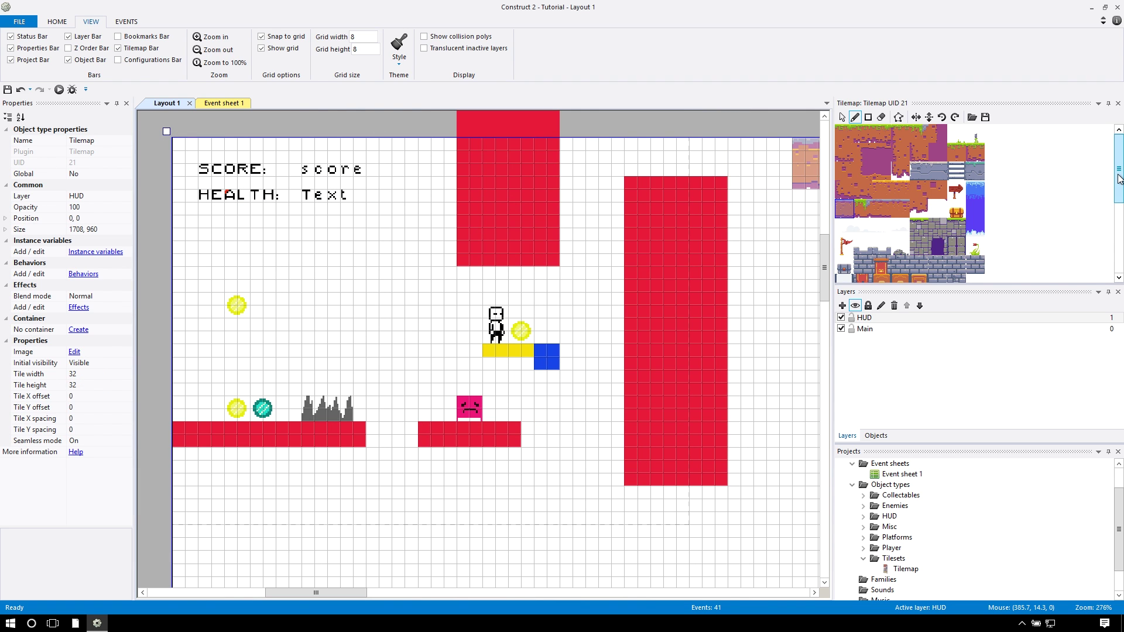
drag(1119, 141, 1120, 139)
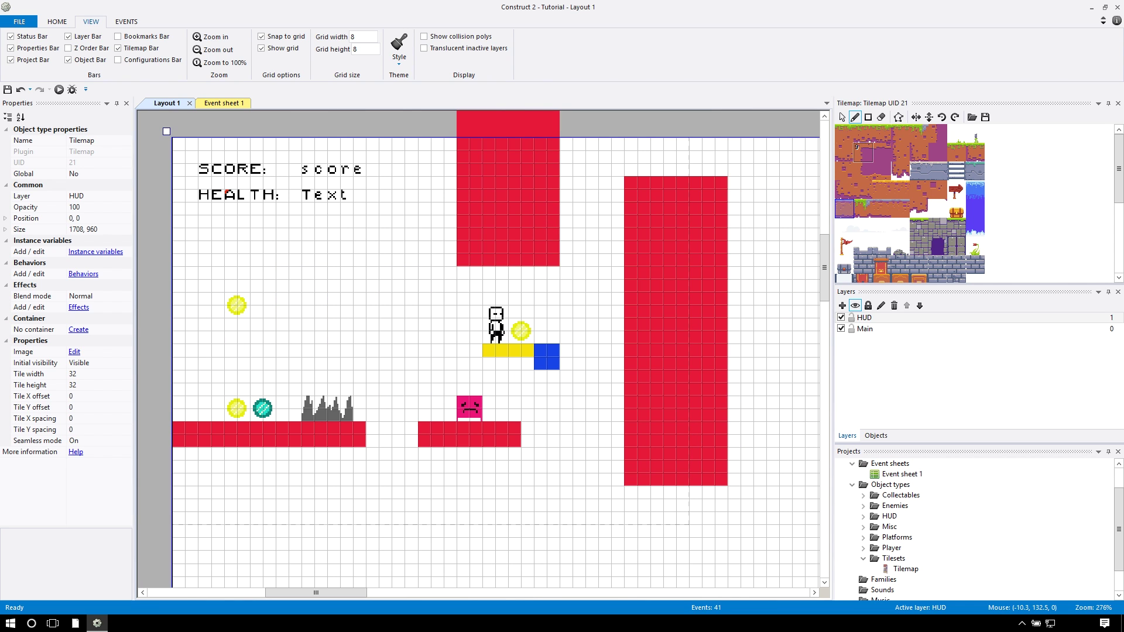
click(80, 377)
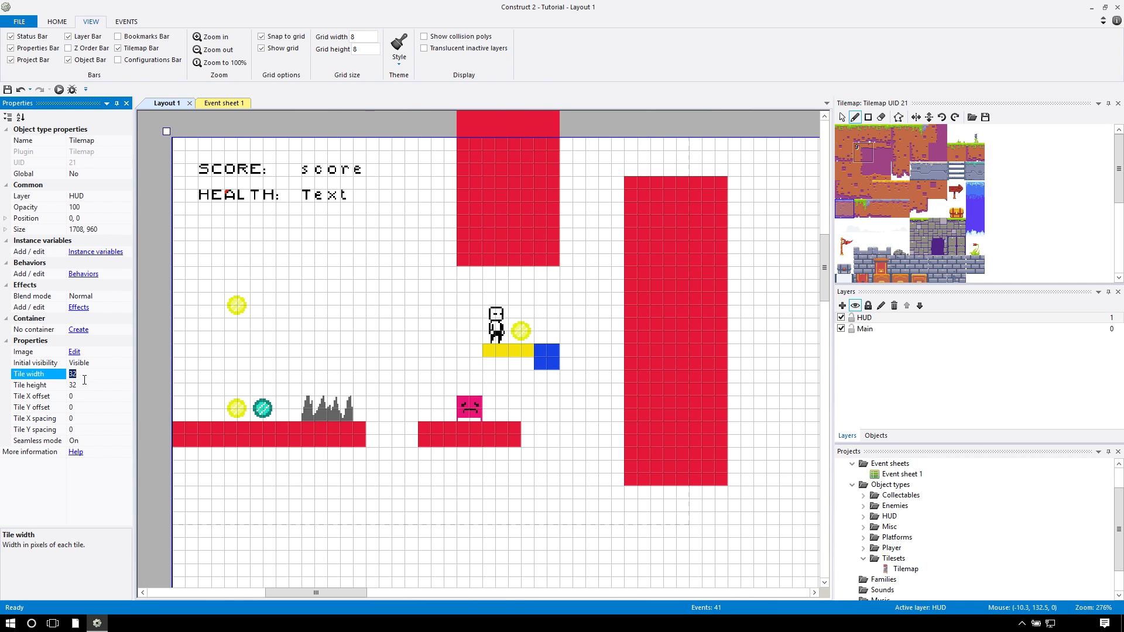
click(82, 383)
click(86, 373)
click(83, 384)
text(64)
key(Return)
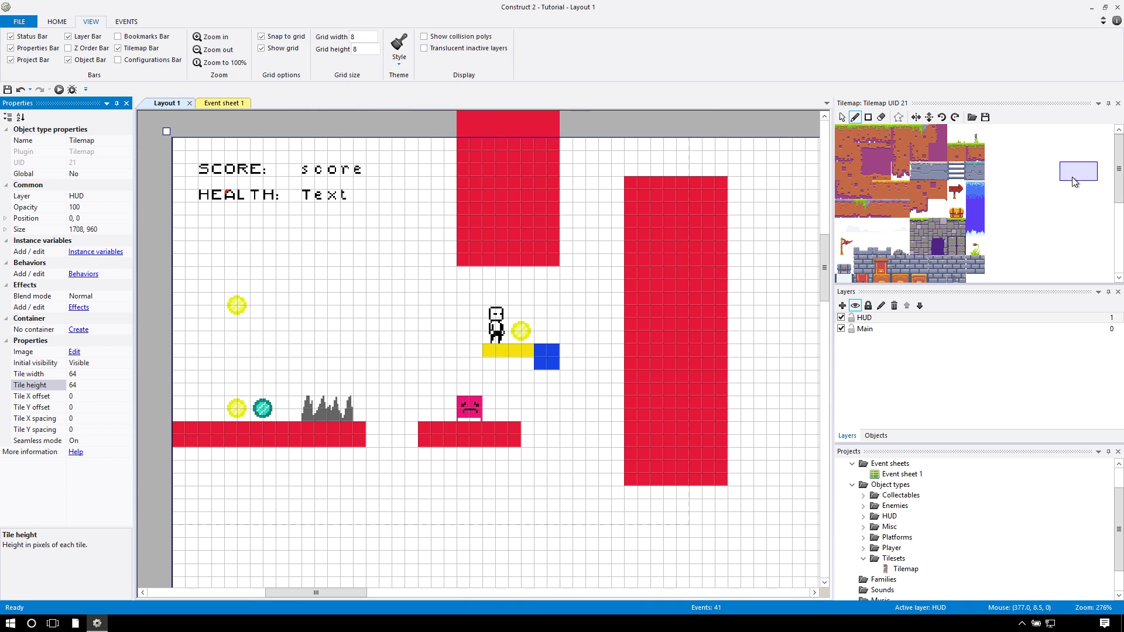
click(94, 385)
key(Return)
click(356, 264)
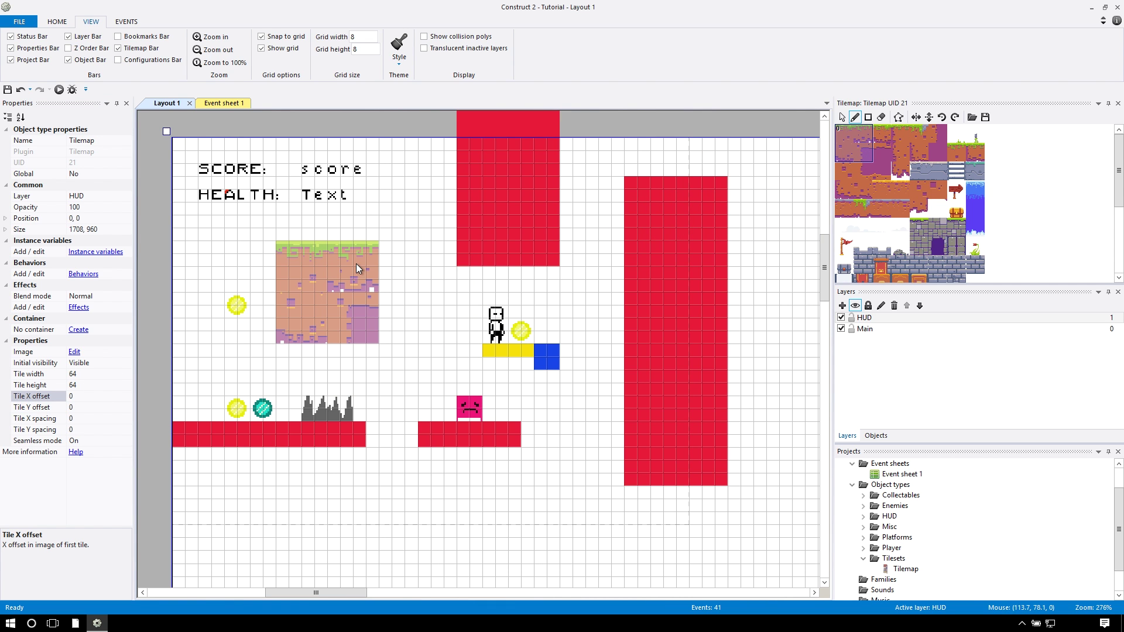
click(916, 230)
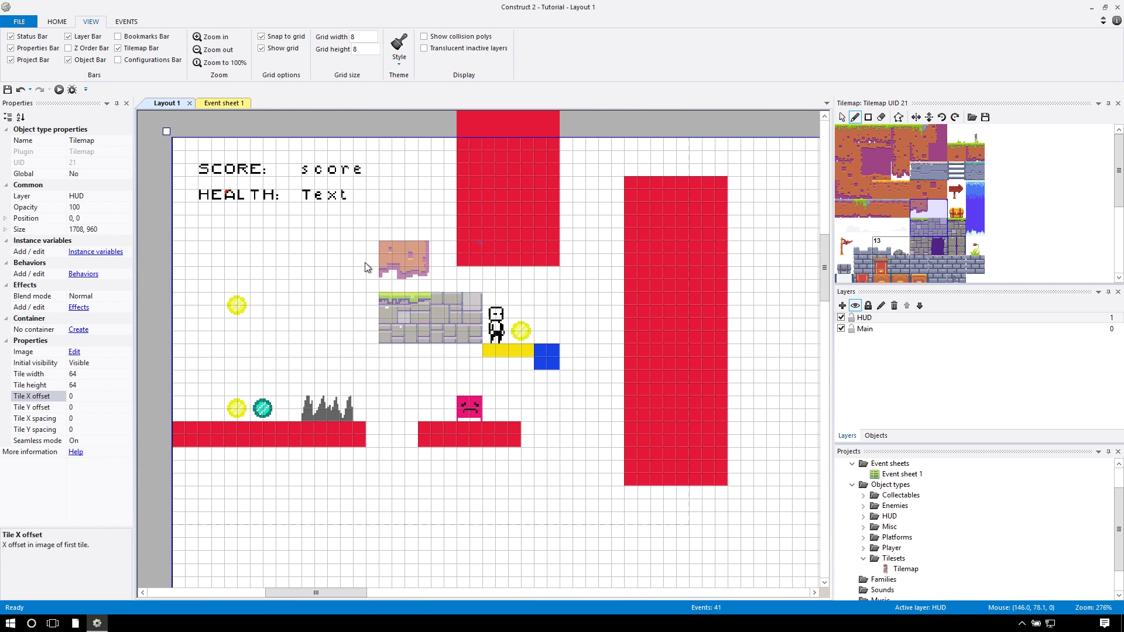
click(81, 375)
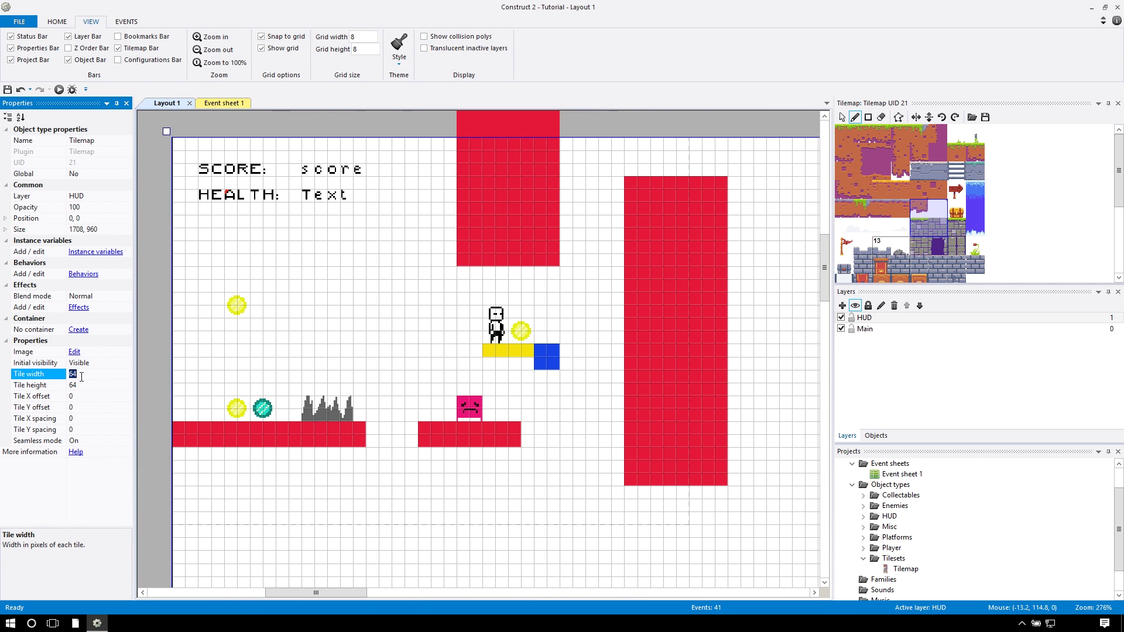
text(32)
click(82, 384)
text(32)
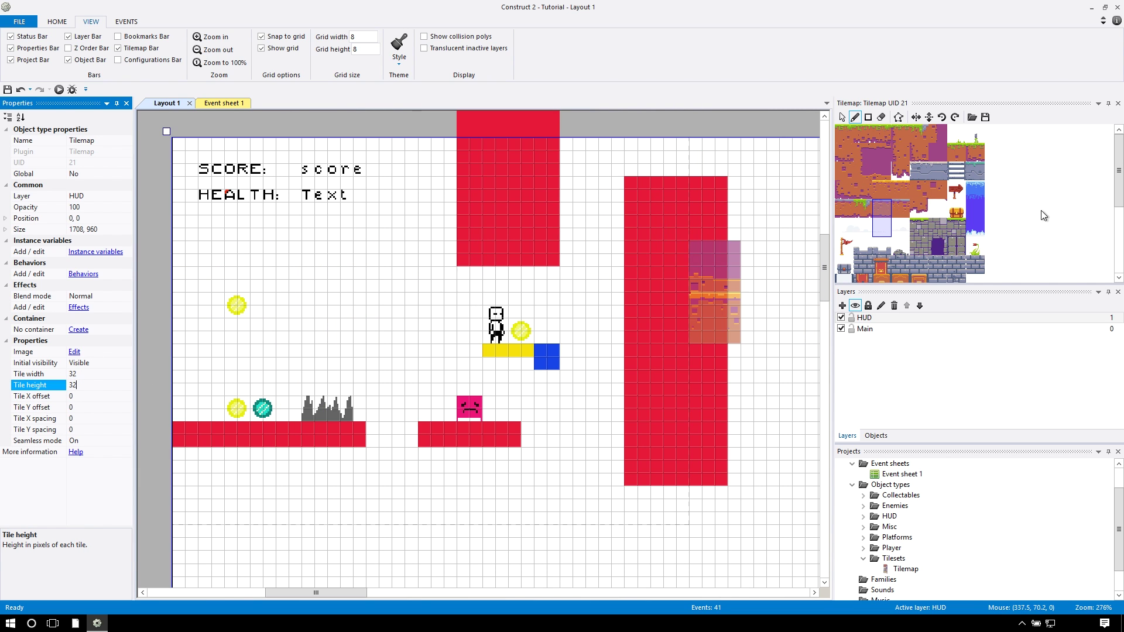
click(82, 395)
click(836, 139)
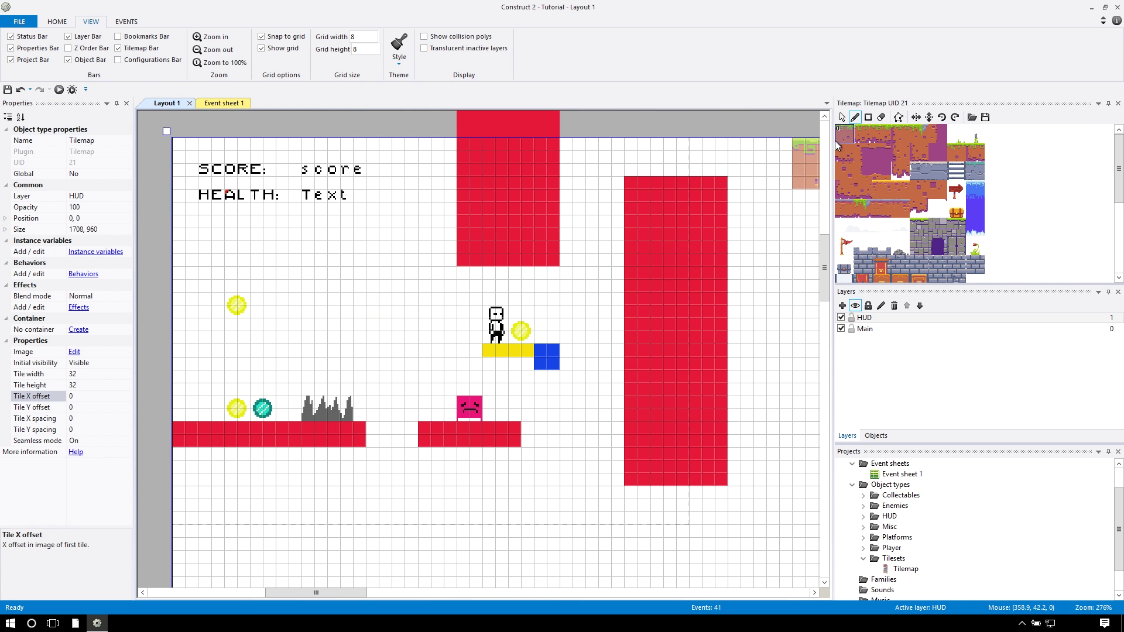
click(73, 396)
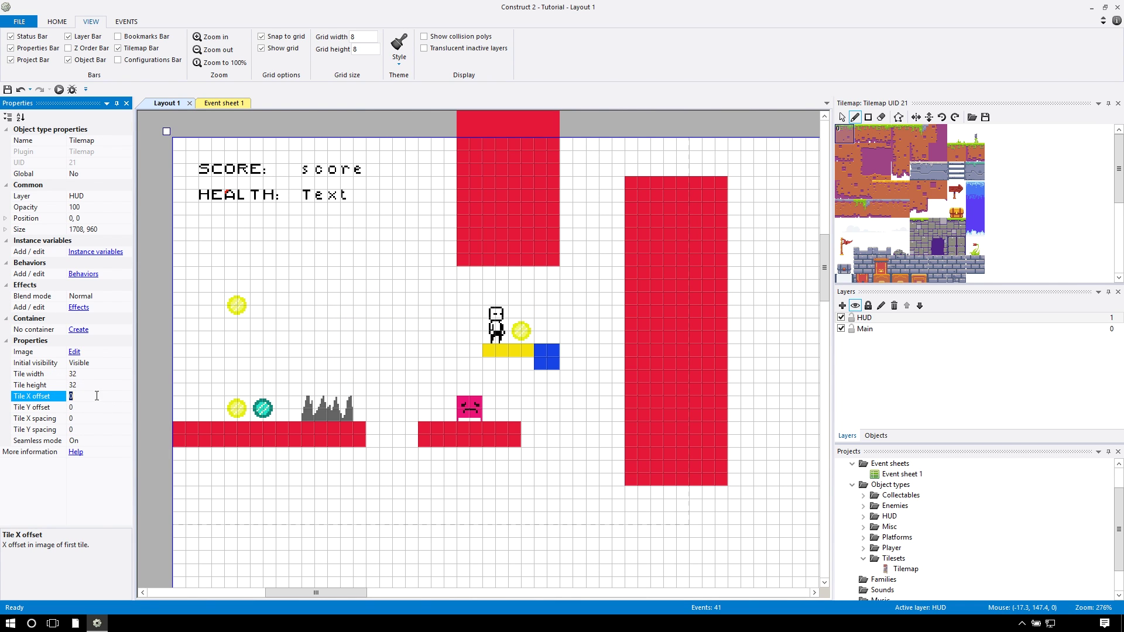
click(51, 393)
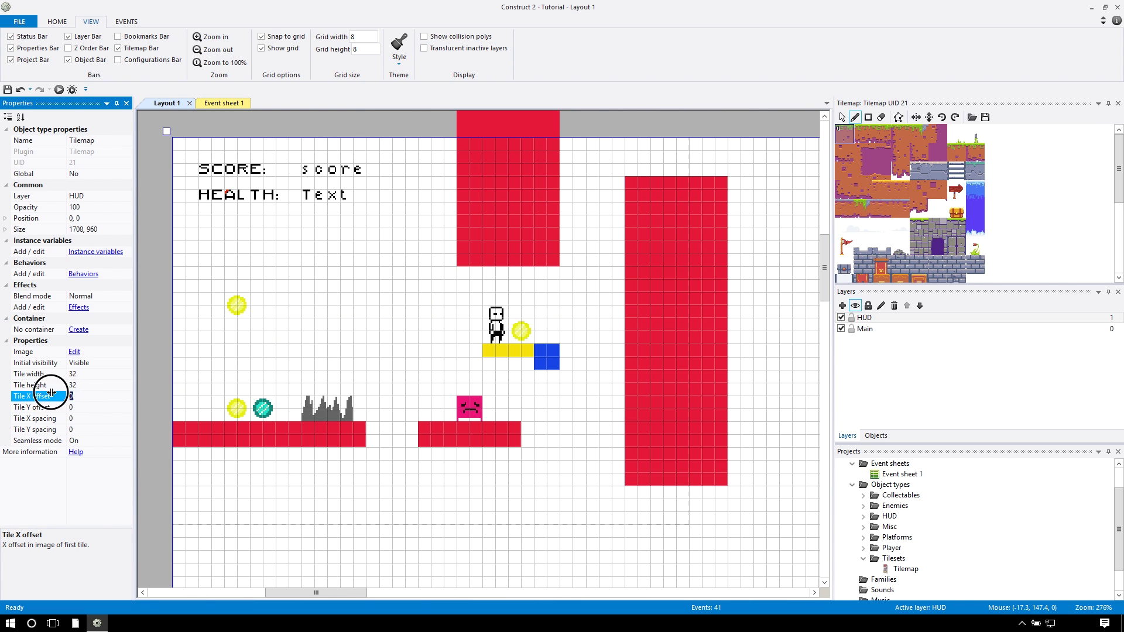
click(79, 407)
click(83, 418)
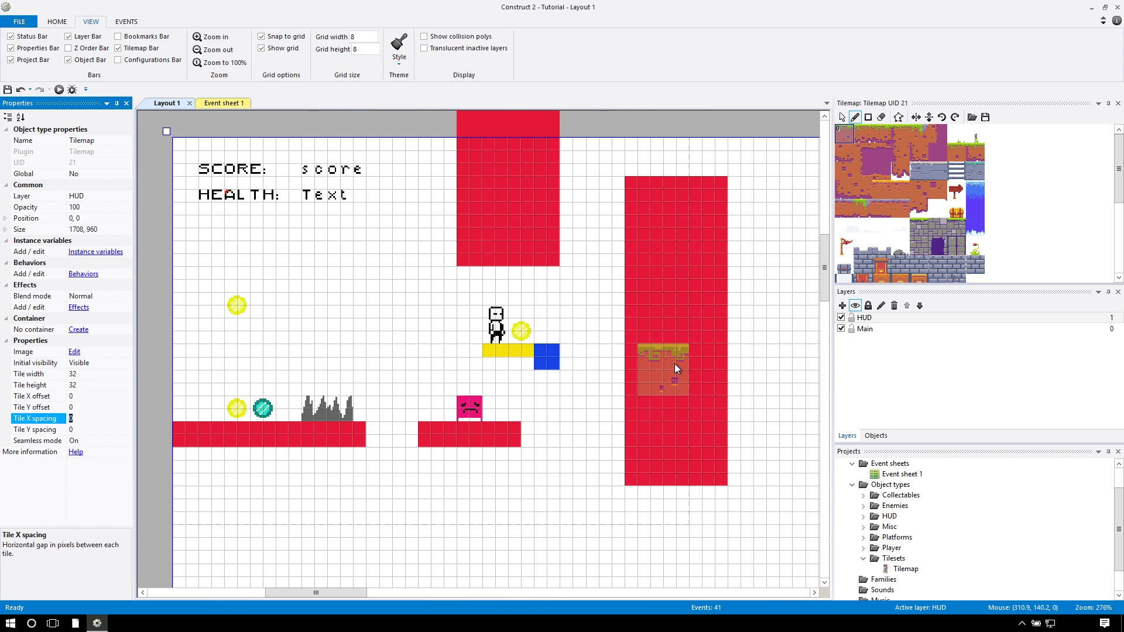
Add a new layer named Tiles and move it directly below HUD
click(913, 378)
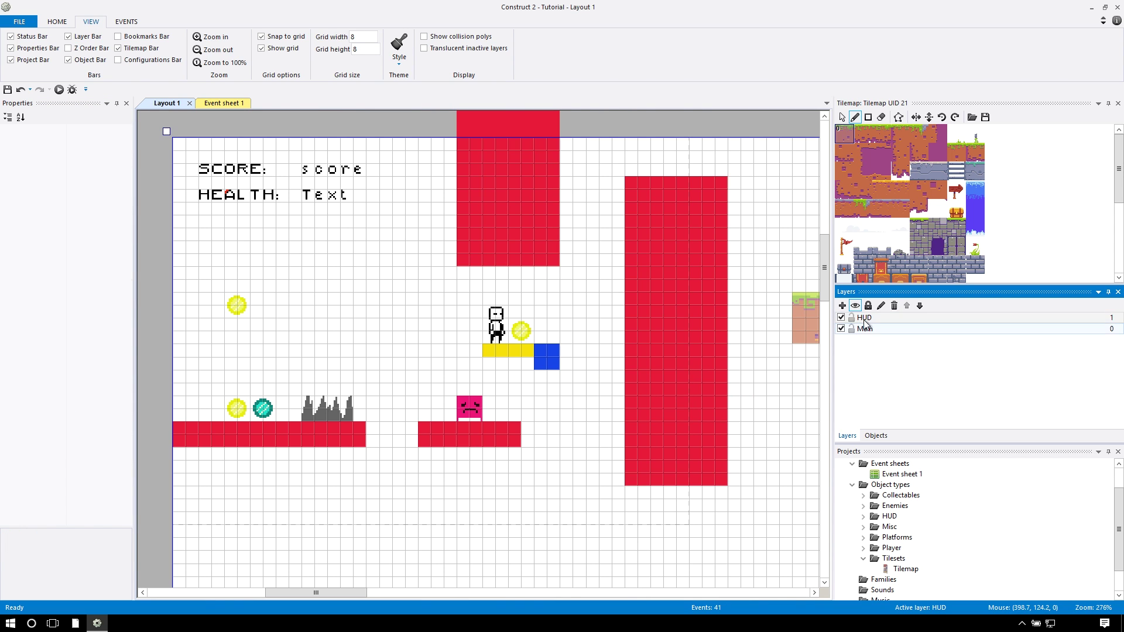
click(843, 306)
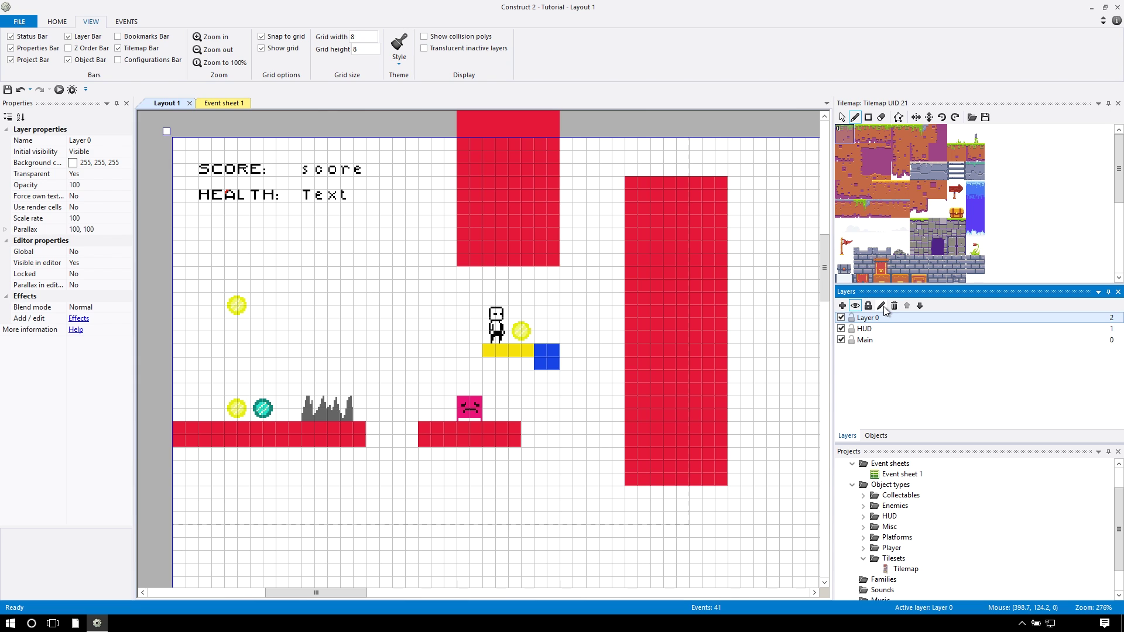
click(881, 305)
text(Tiles)
key(Return)
drag(877, 319, 877, 340)
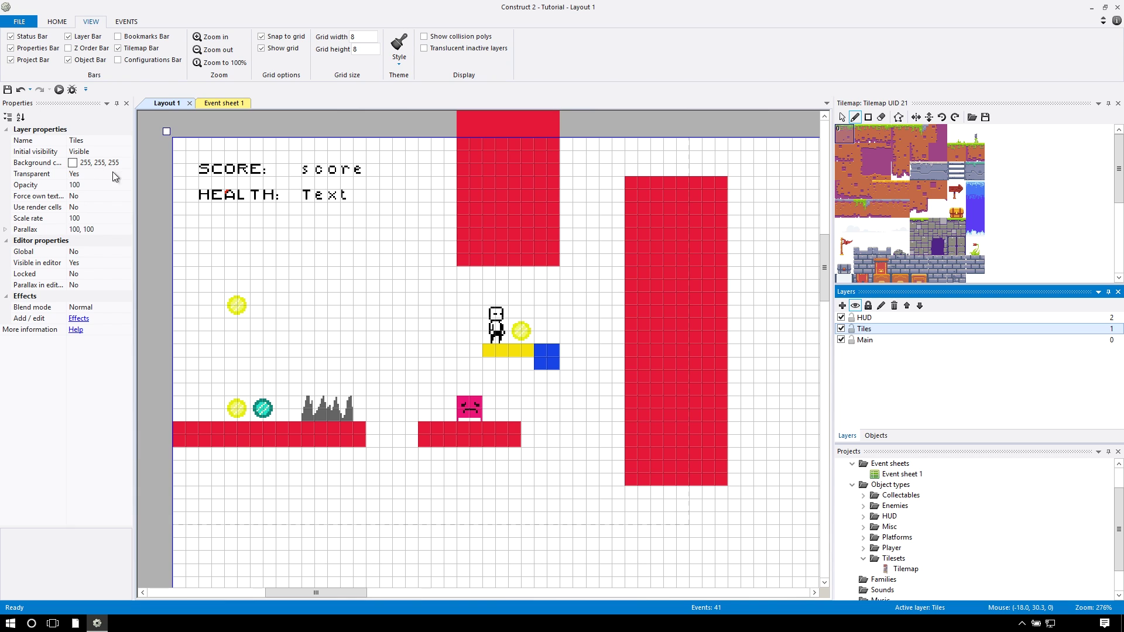
Keep the Tiles layer Transparent, then test-paint a grass block and undo it
click(82, 173)
click(127, 174)
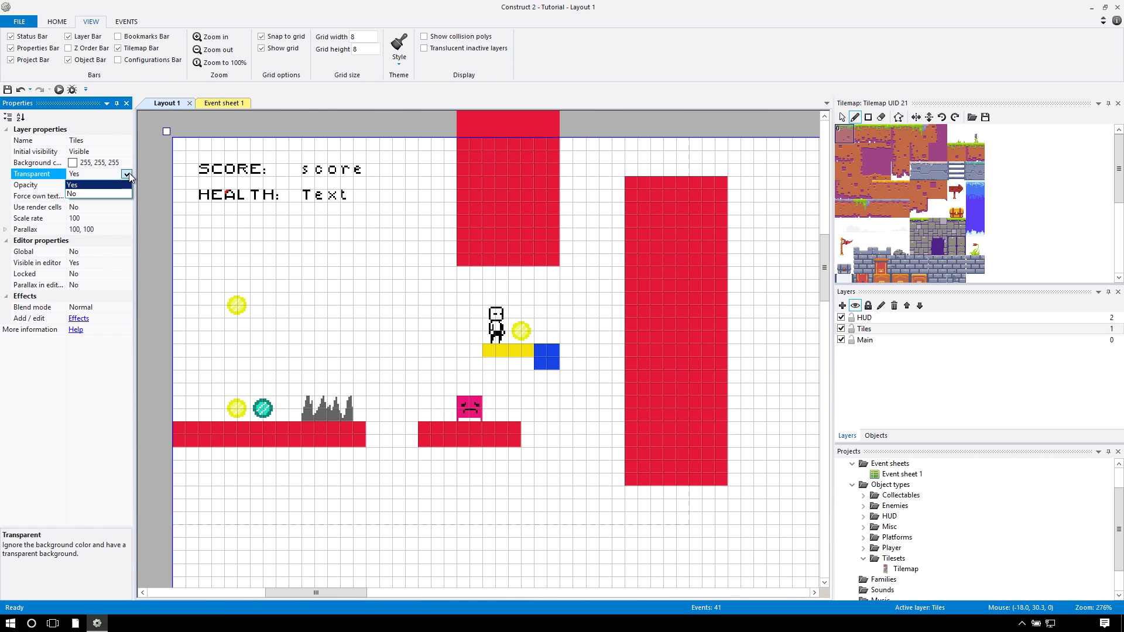
click(127, 173)
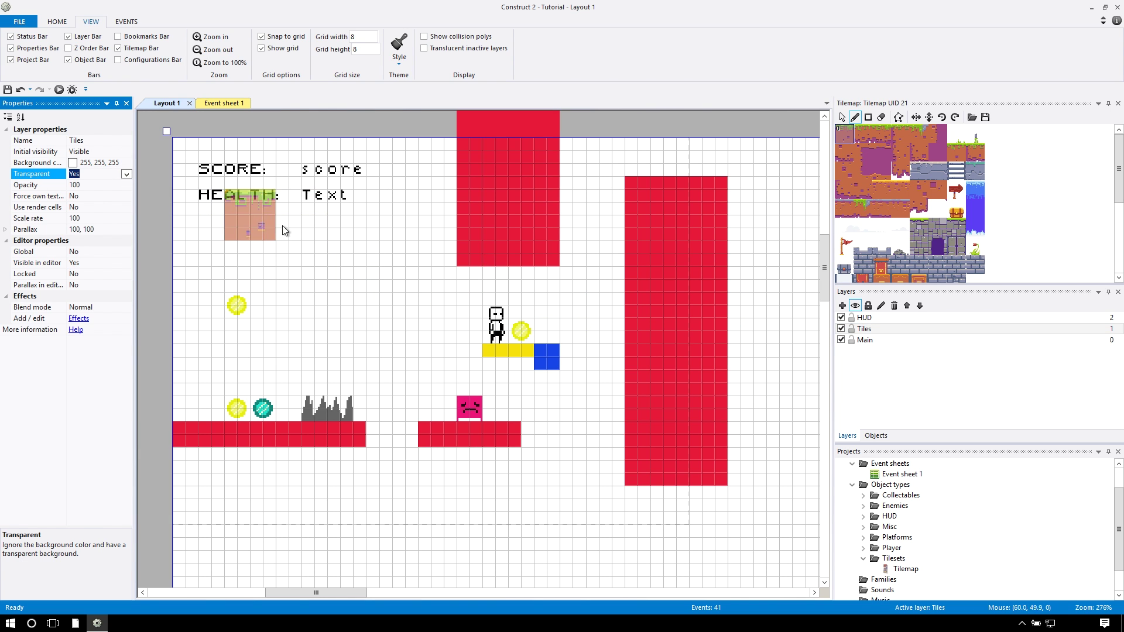
drag(384, 307, 353, 307)
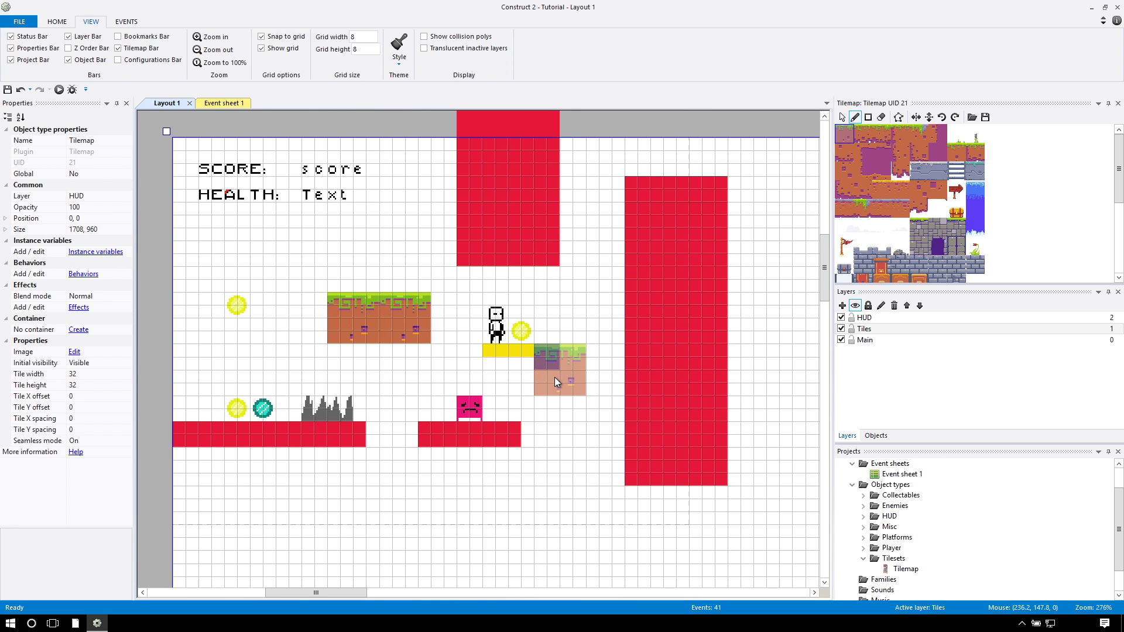
key(ctrl+z)
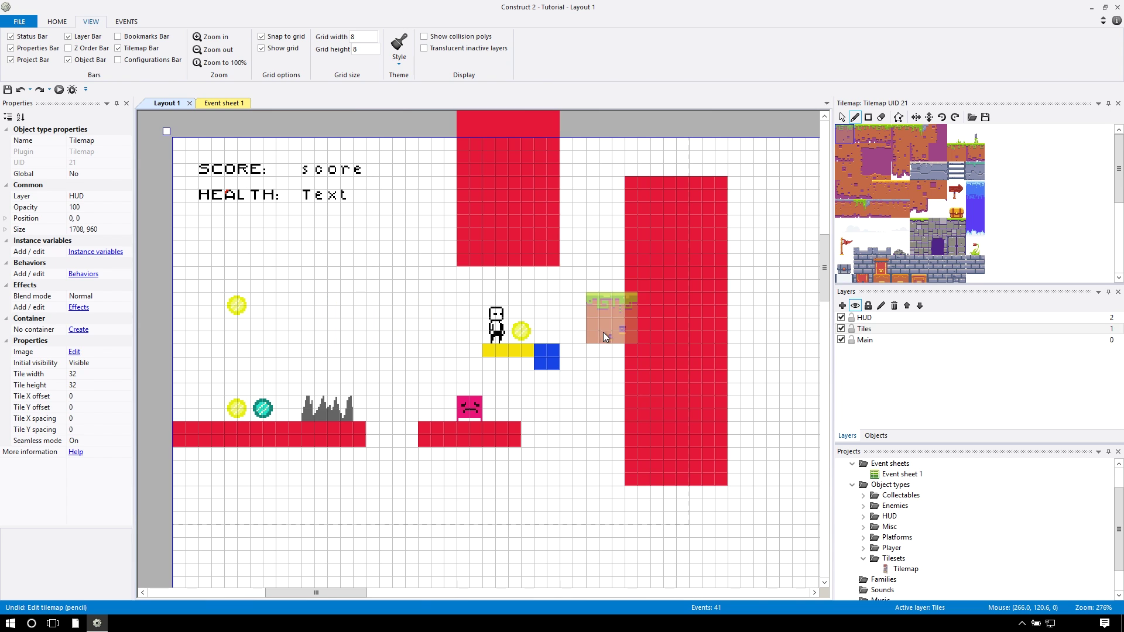
Add a layer named Collisions and drag it between the Tiles and Main layers
click(843, 306)
click(873, 317)
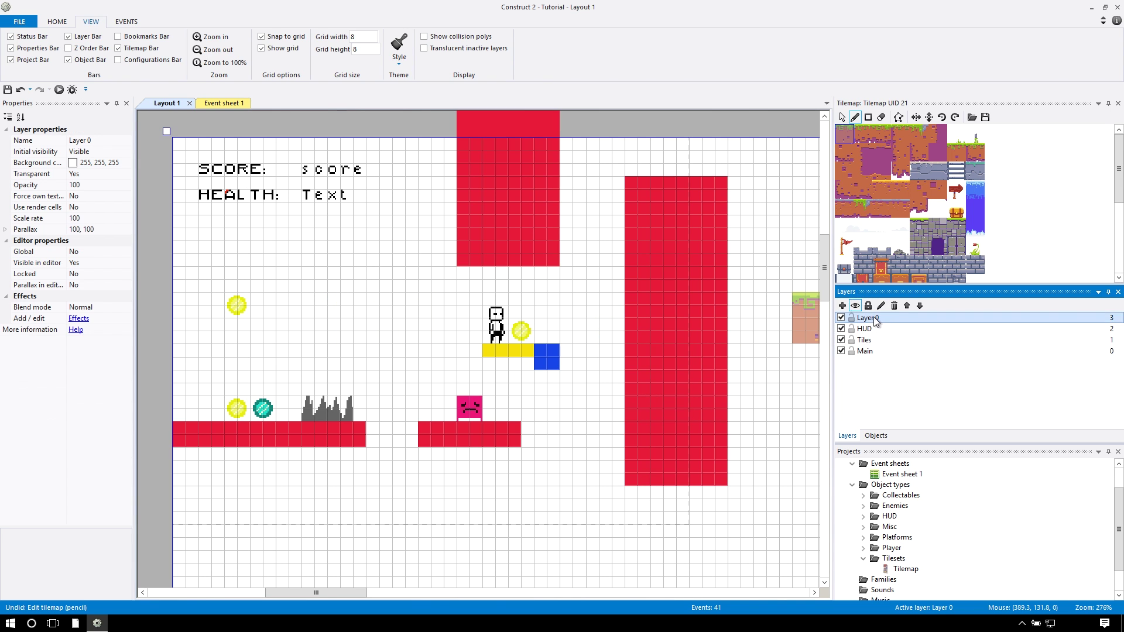
click(894, 318)
text(Collisions)
key(Return)
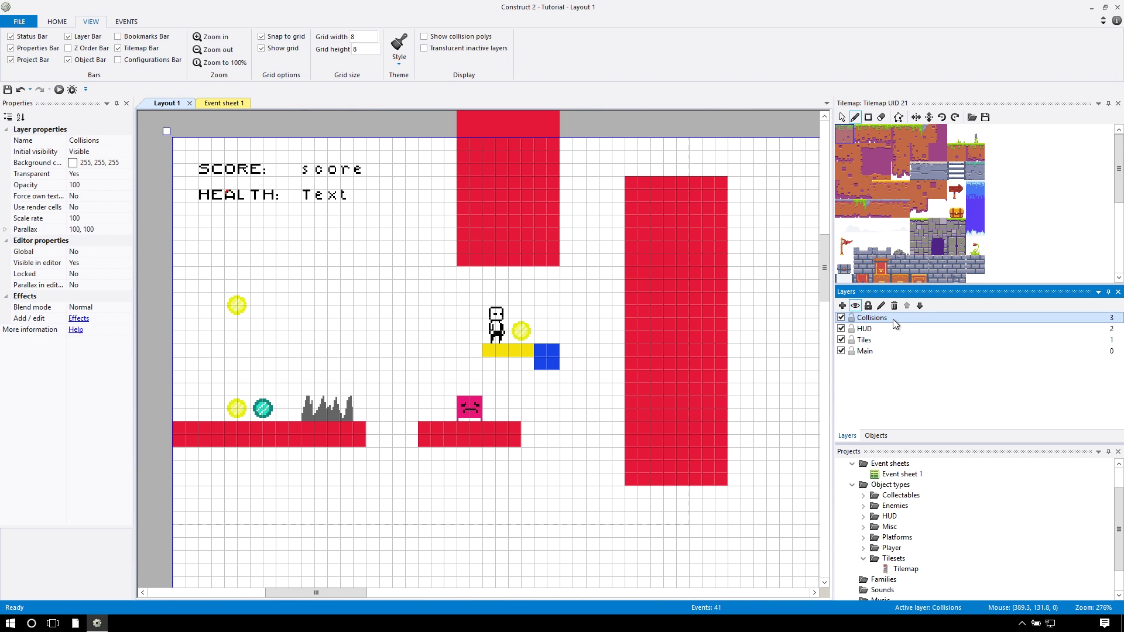
drag(876, 315, 878, 344)
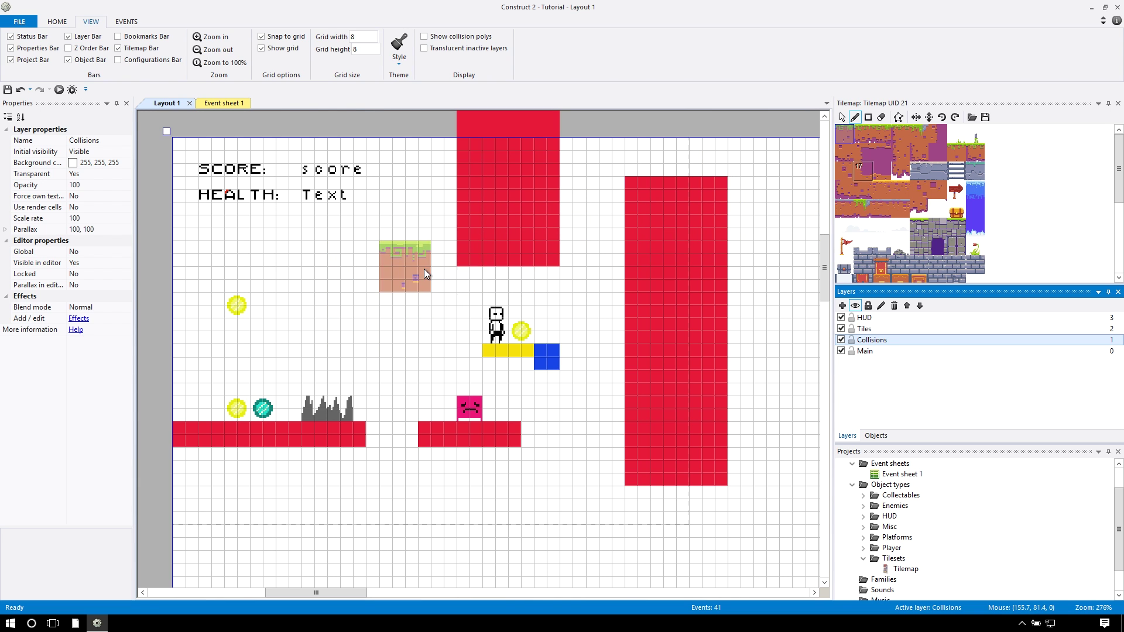
Lock the Tiles layer and move the Tilemap object onto the Tiles layer
click(1070, 186)
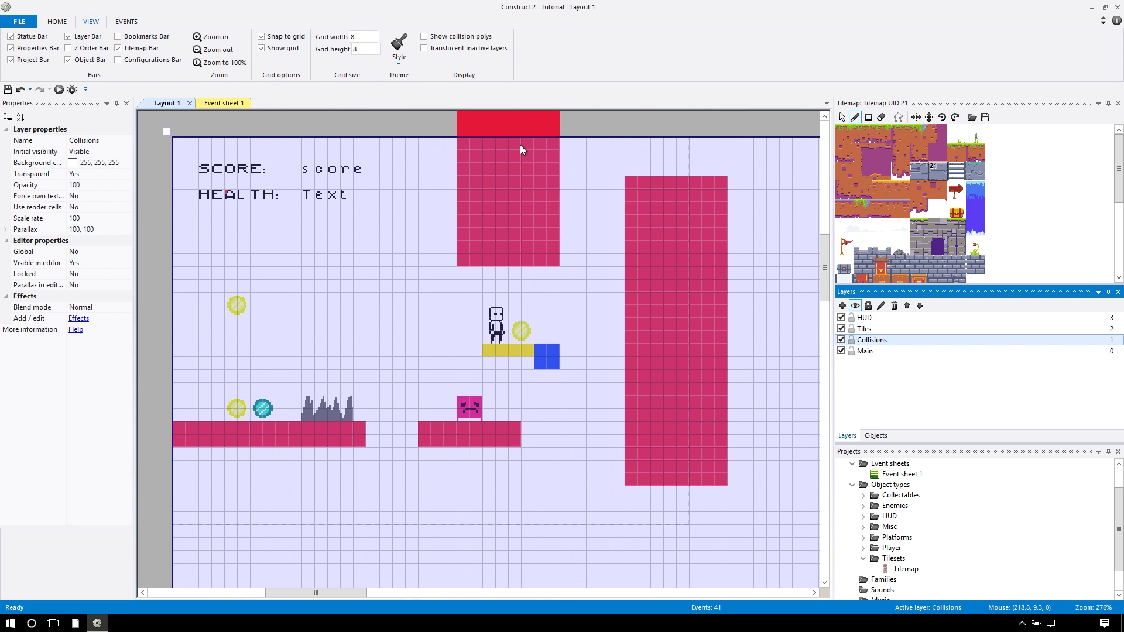
click(520, 146)
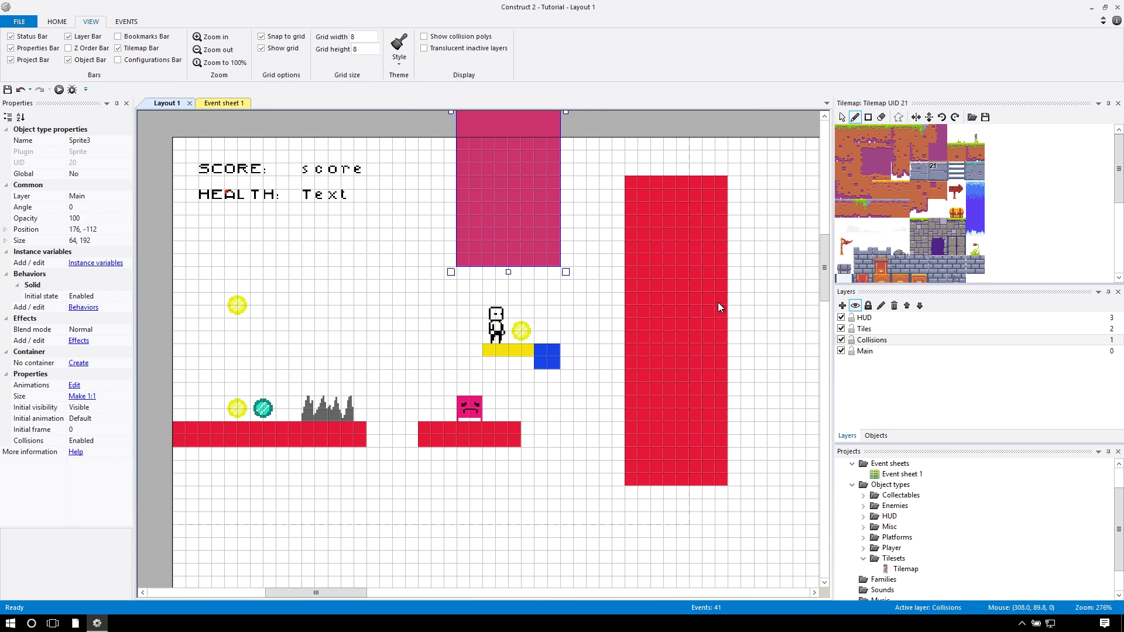
click(852, 329)
key(ctrl+a)
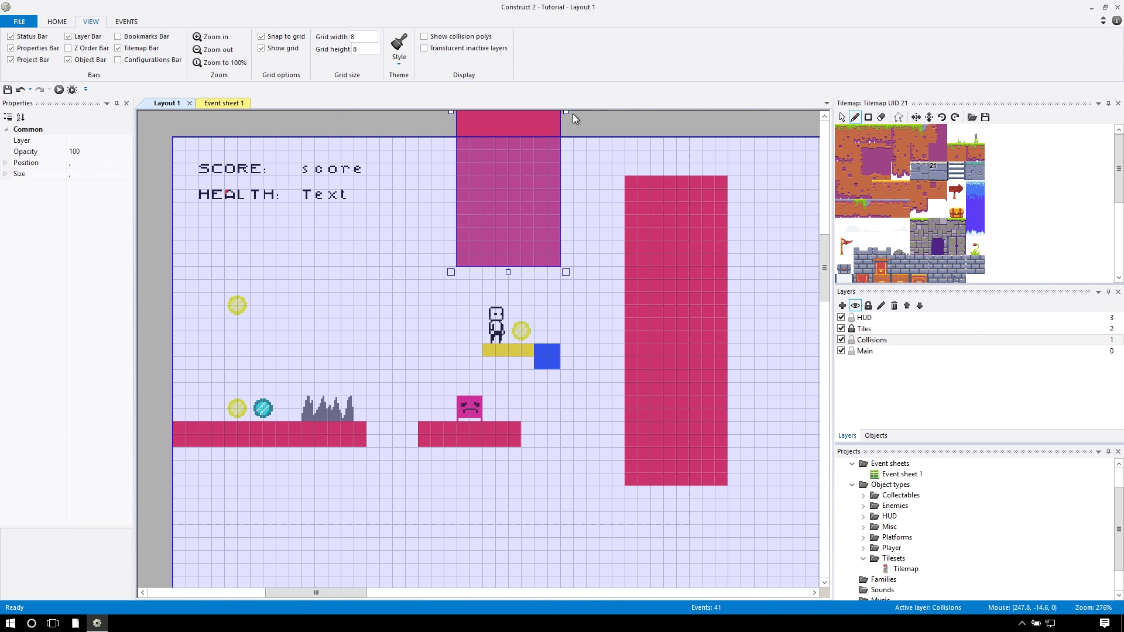
click(641, 151)
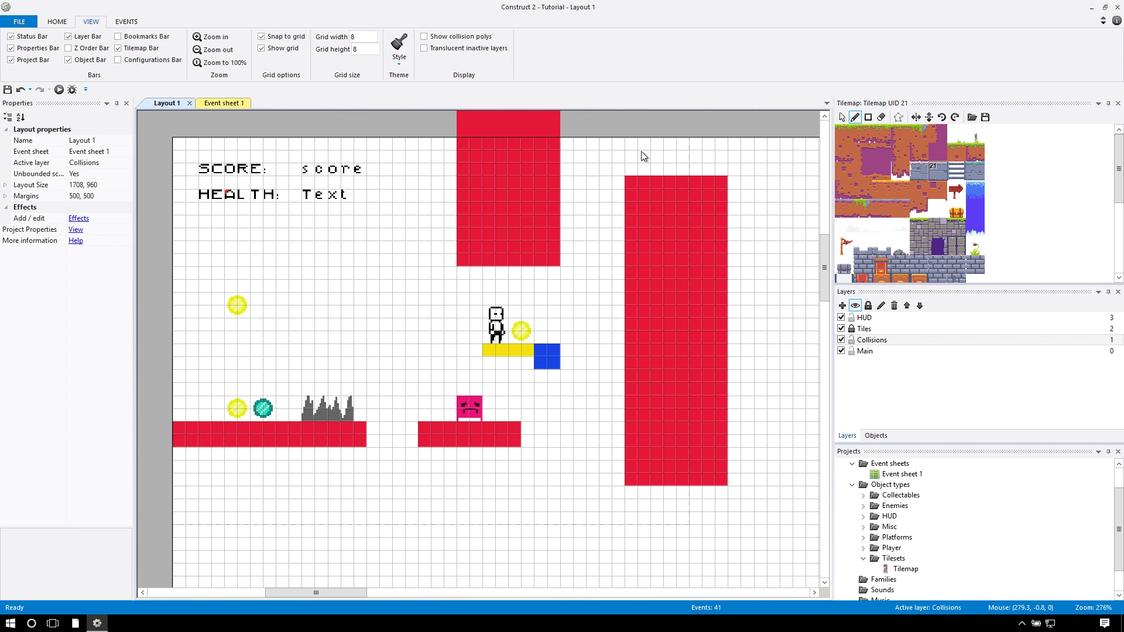
click(904, 569)
click(108, 195)
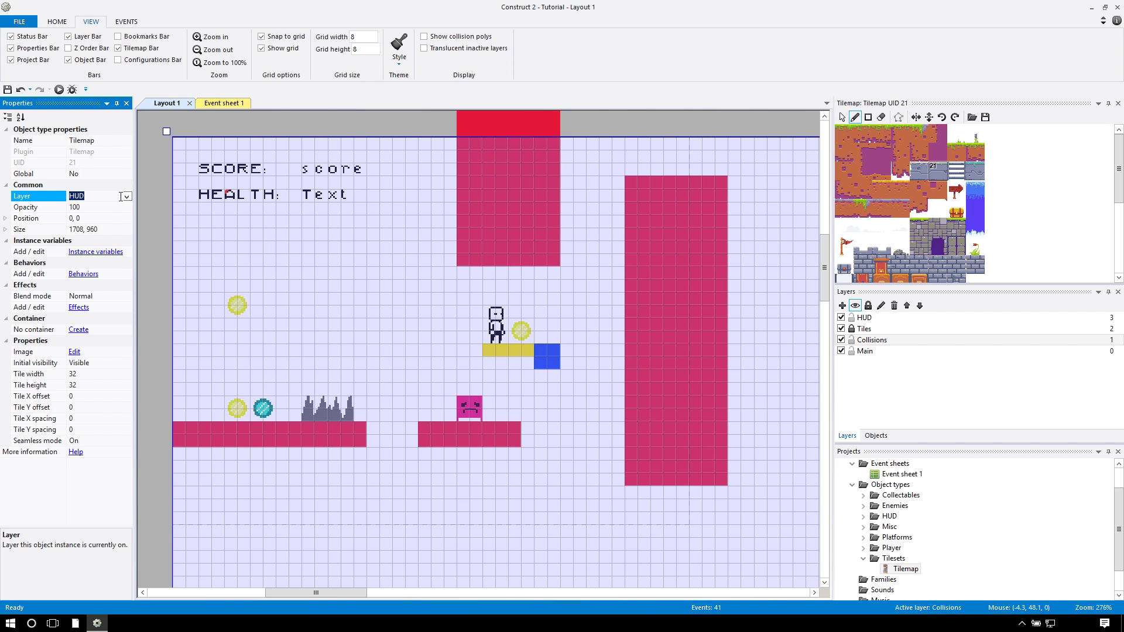
click(125, 197)
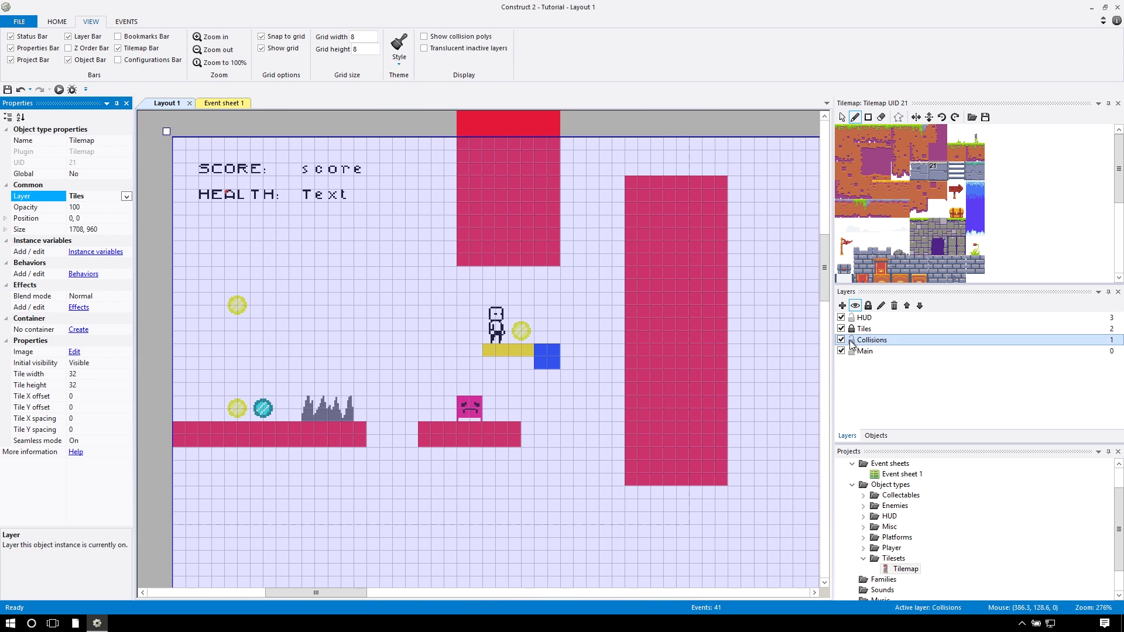
Move the pink collision block and the red, yellow, blue and left platforms onto Collisions
click(847, 341)
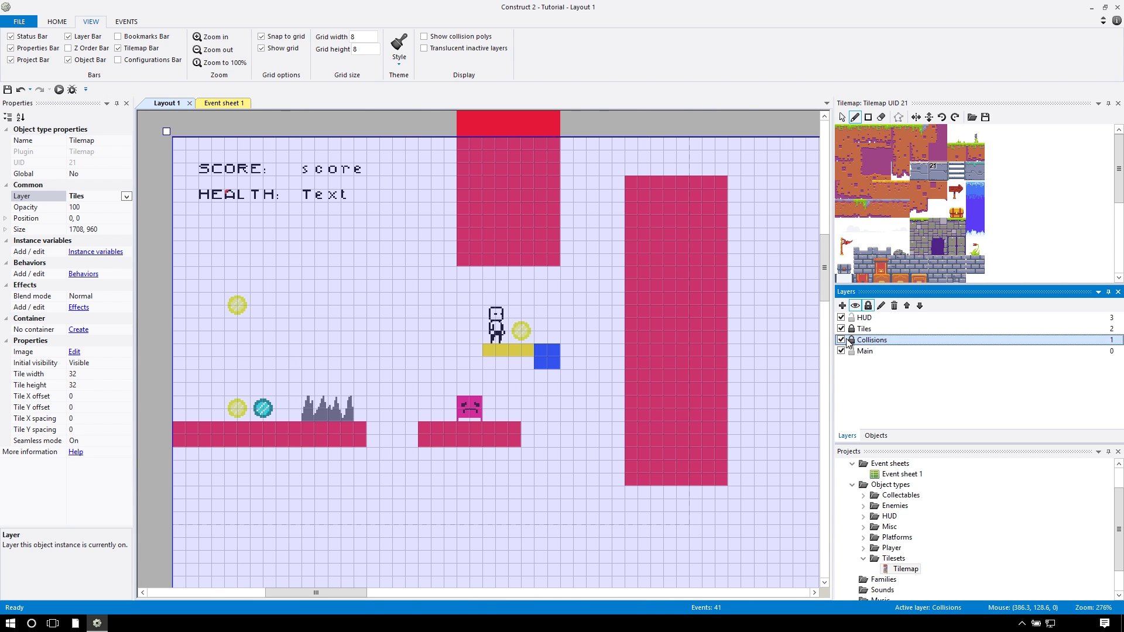
click(781, 372)
click(468, 209)
click(720, 307)
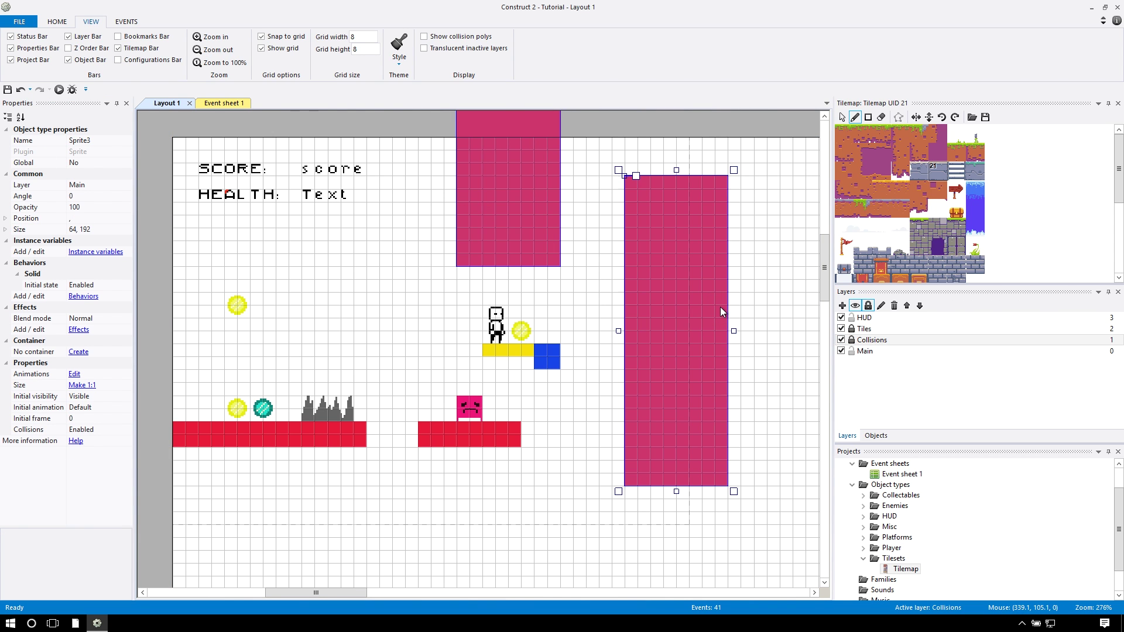
click(507, 433)
click(513, 351)
click(553, 356)
click(336, 445)
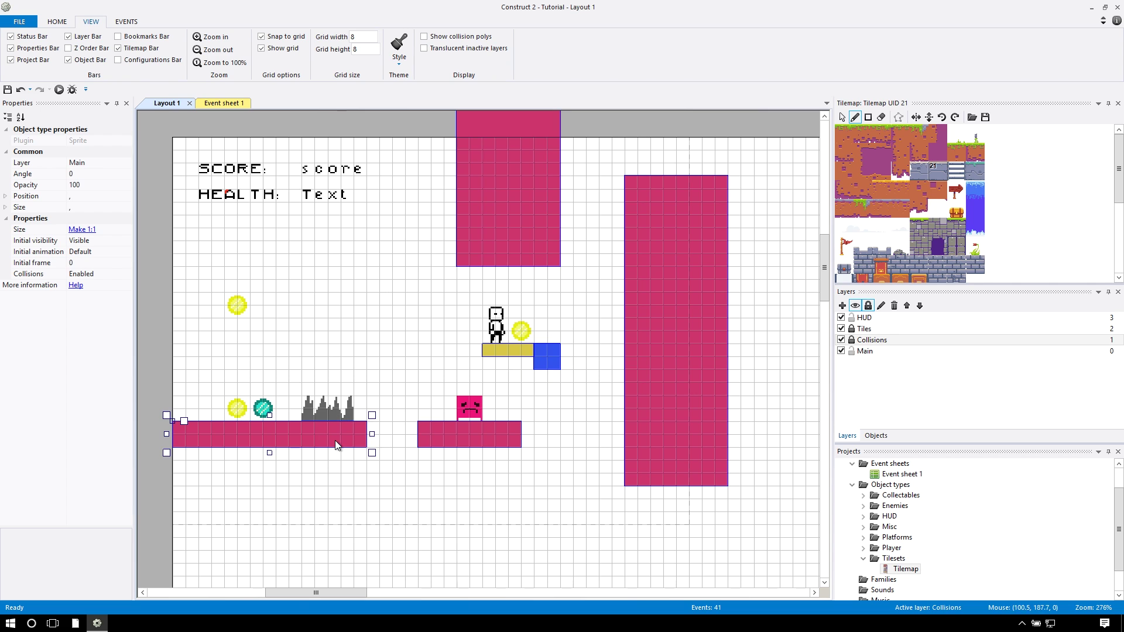
click(125, 164)
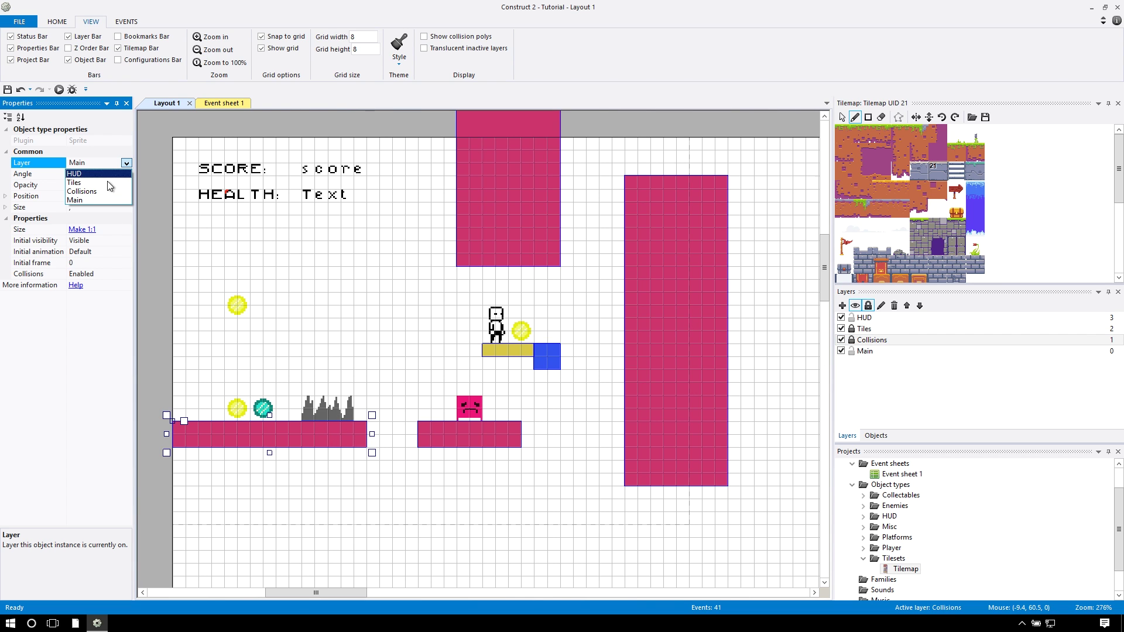
click(371, 267)
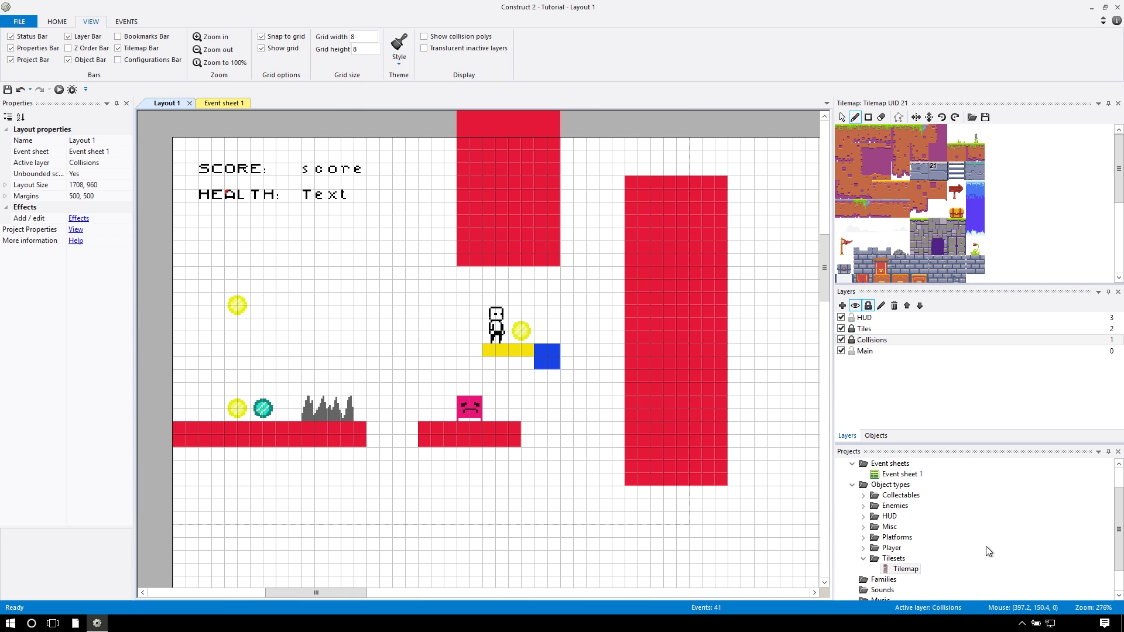
scroll(988, 549, down, 1)
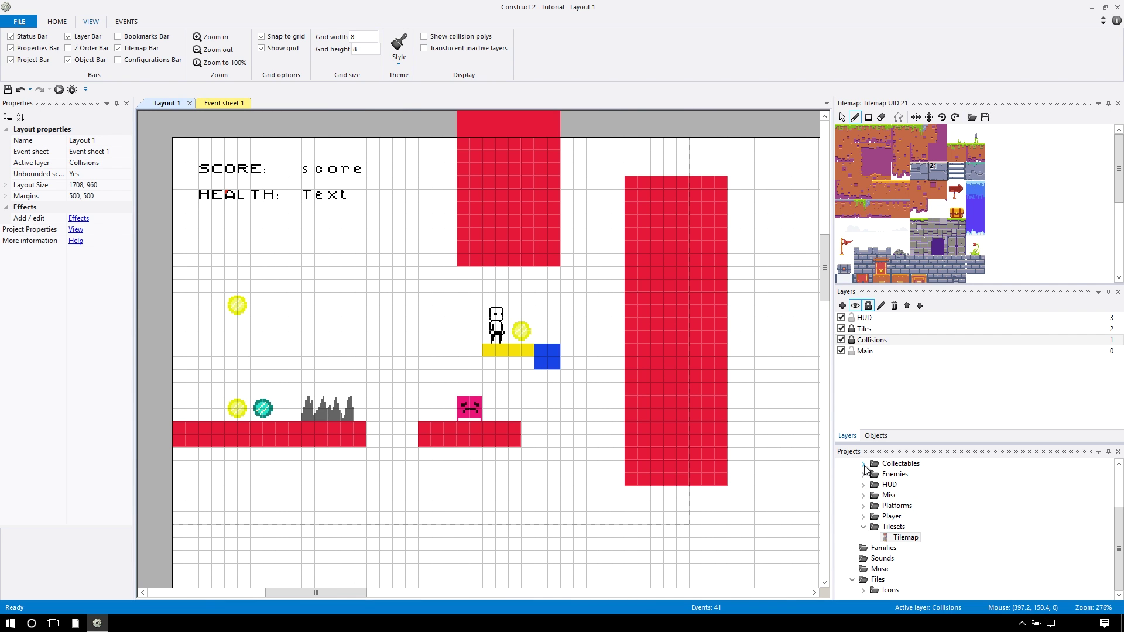
Expand Platforms, select Sprite3, make Collisions active, then add and undo a platformJumpThru instance
click(866, 507)
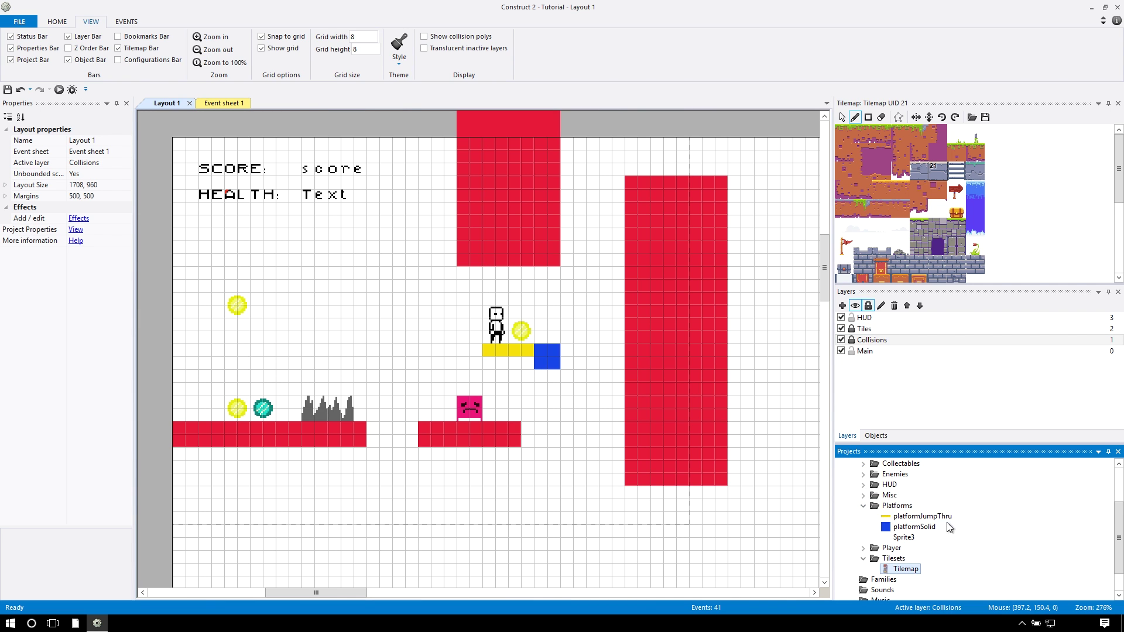
click(904, 538)
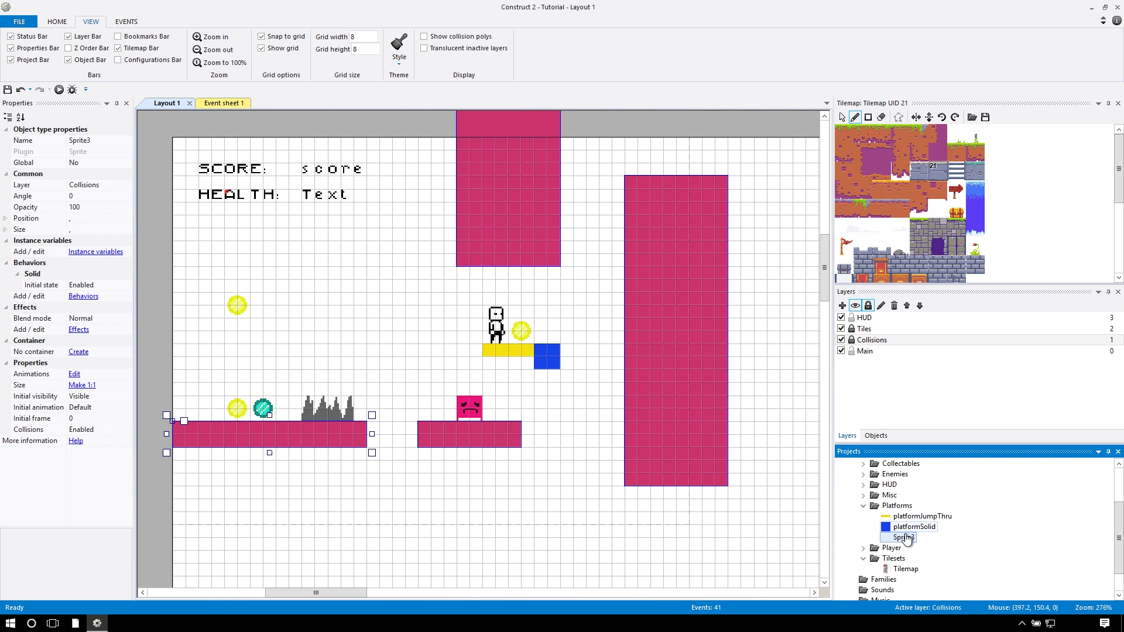
click(894, 341)
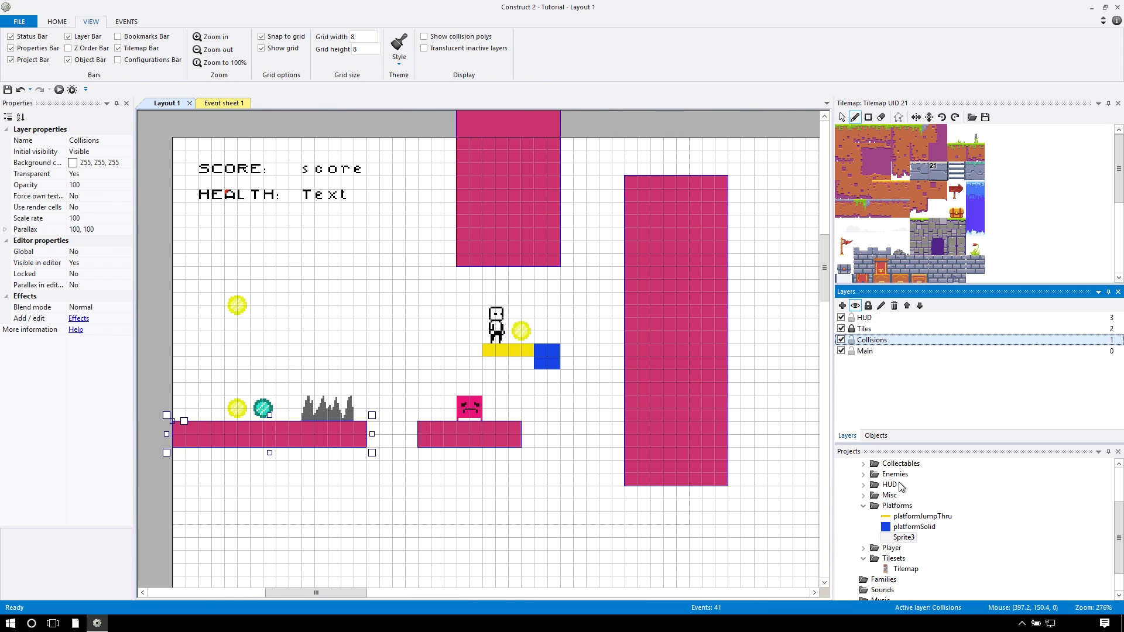
drag(922, 516, 378, 322)
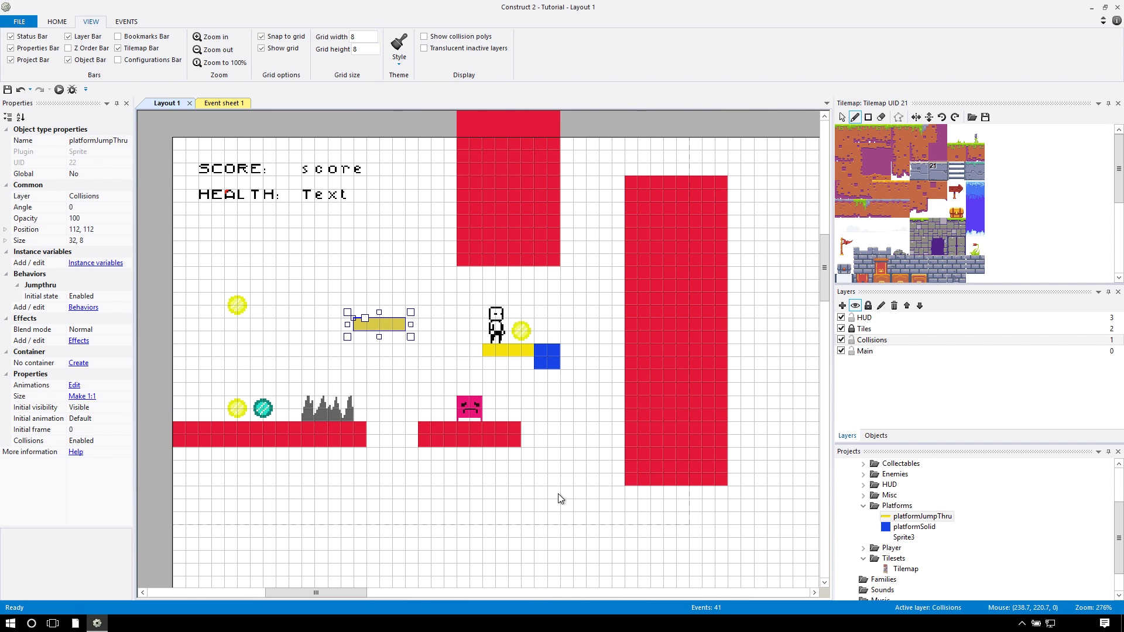
key(ctrl+z)
key(ctrl+z)
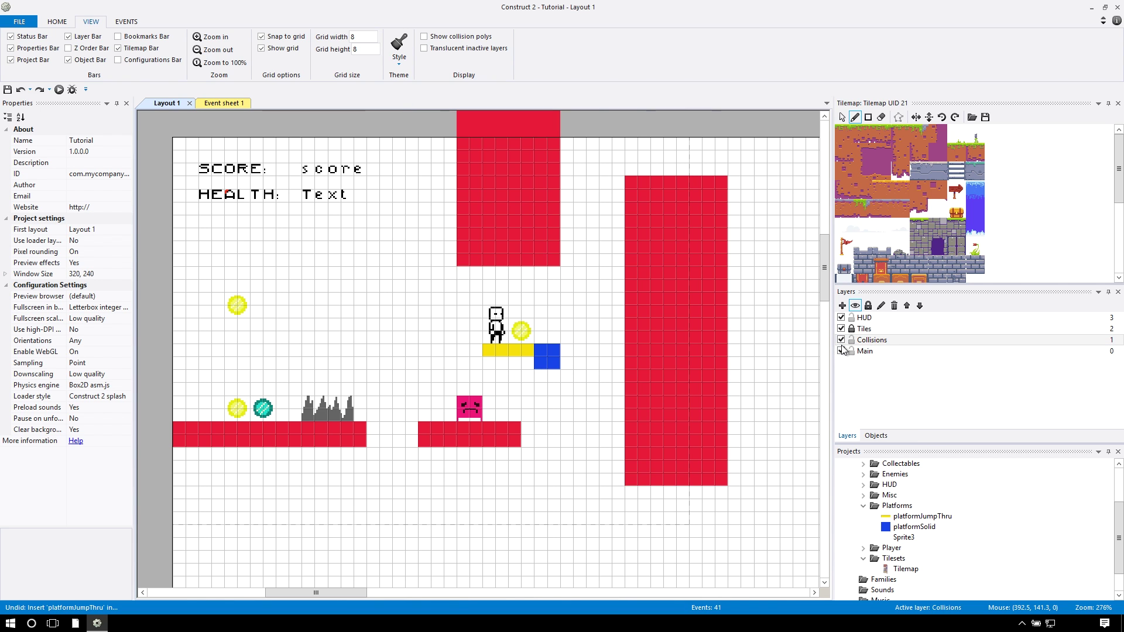
Hide the Main and Collisions layers and choose the grass-topped tile on the Tiles layer
click(841, 350)
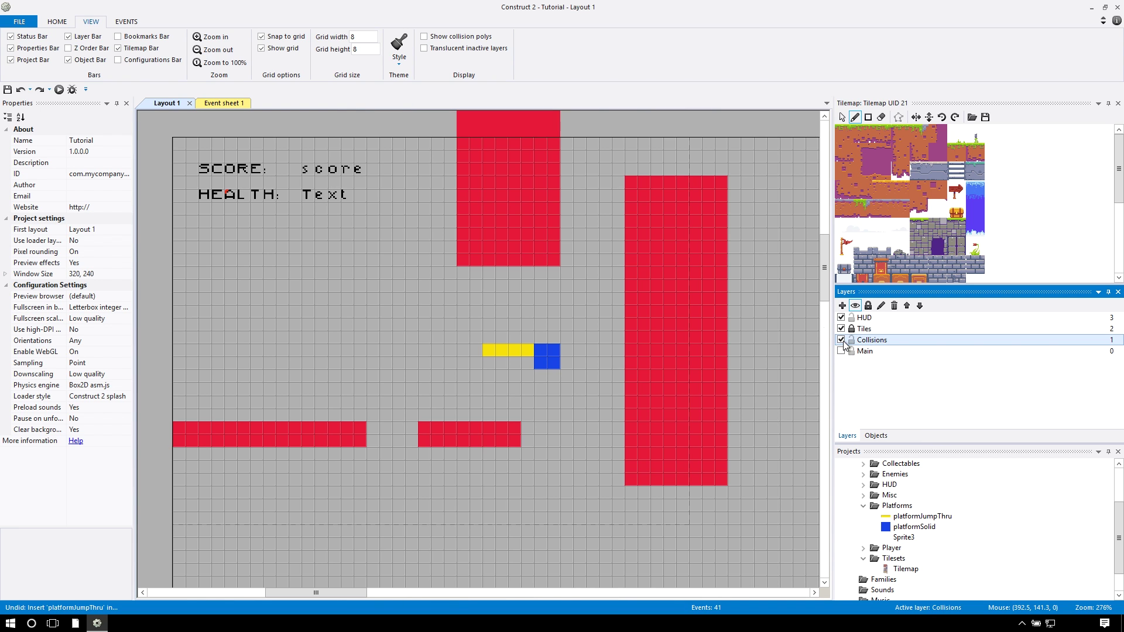
click(842, 341)
click(865, 329)
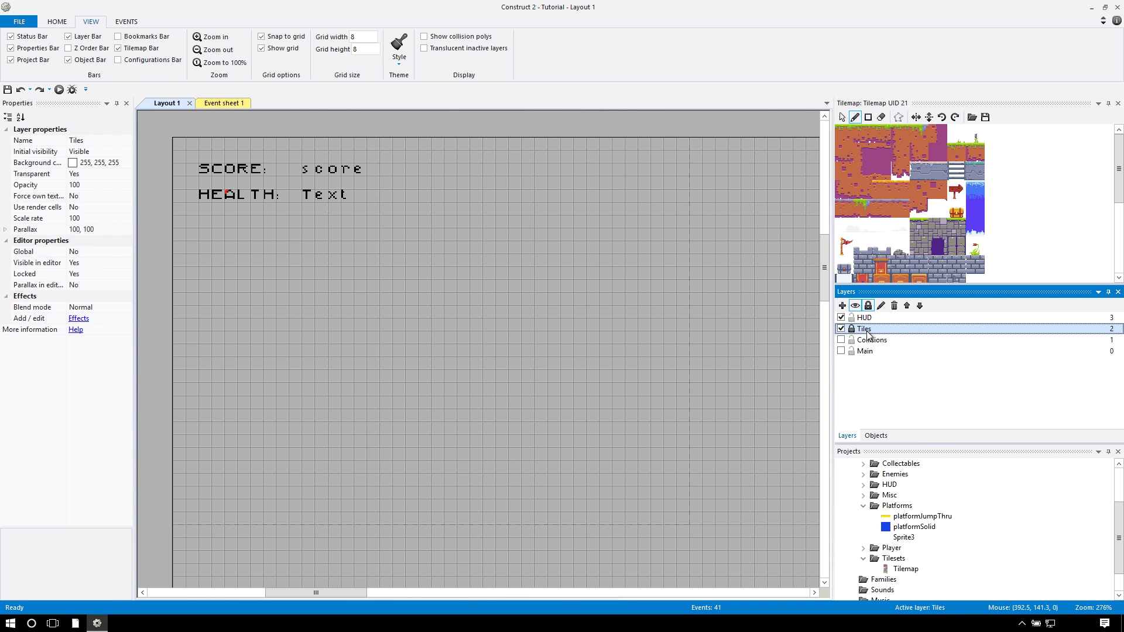
click(839, 138)
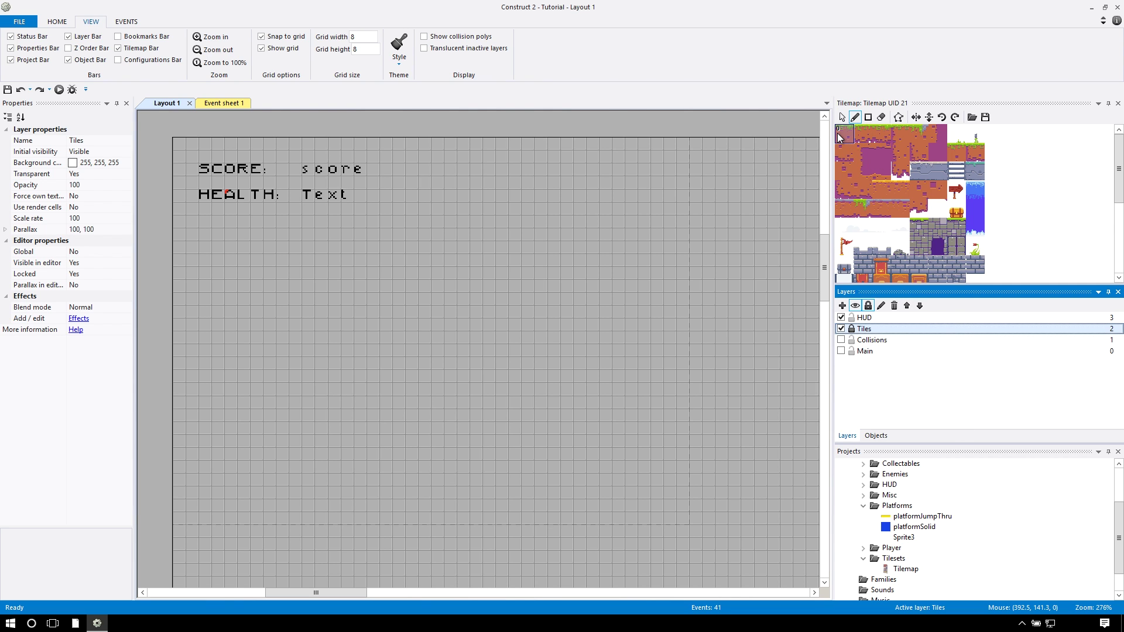
click(899, 136)
click(221, 400)
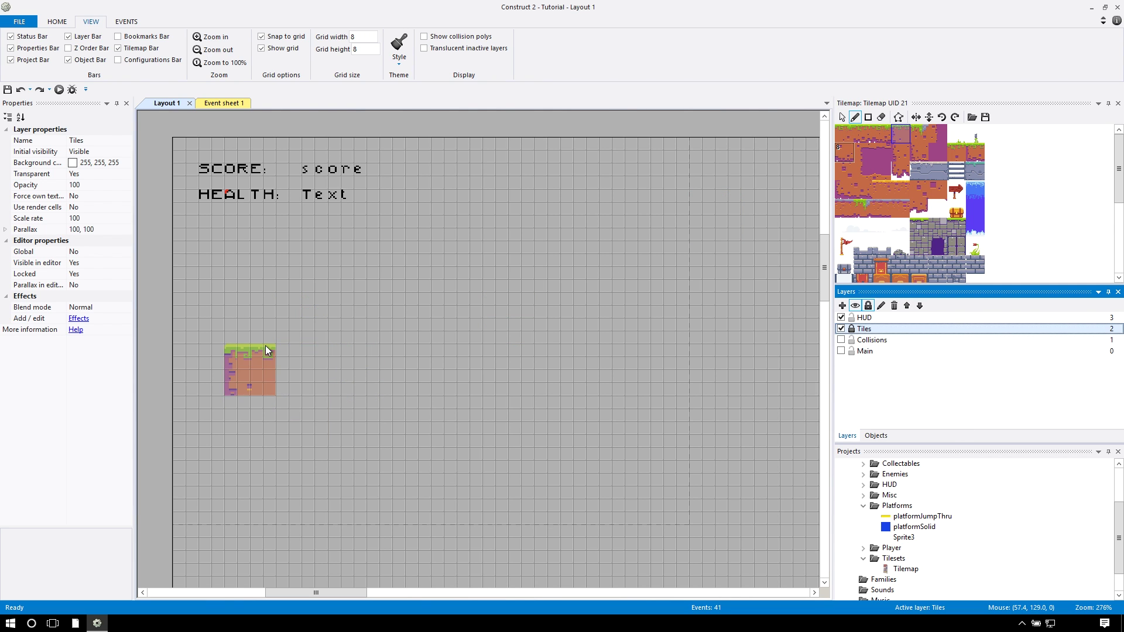
click(266, 345)
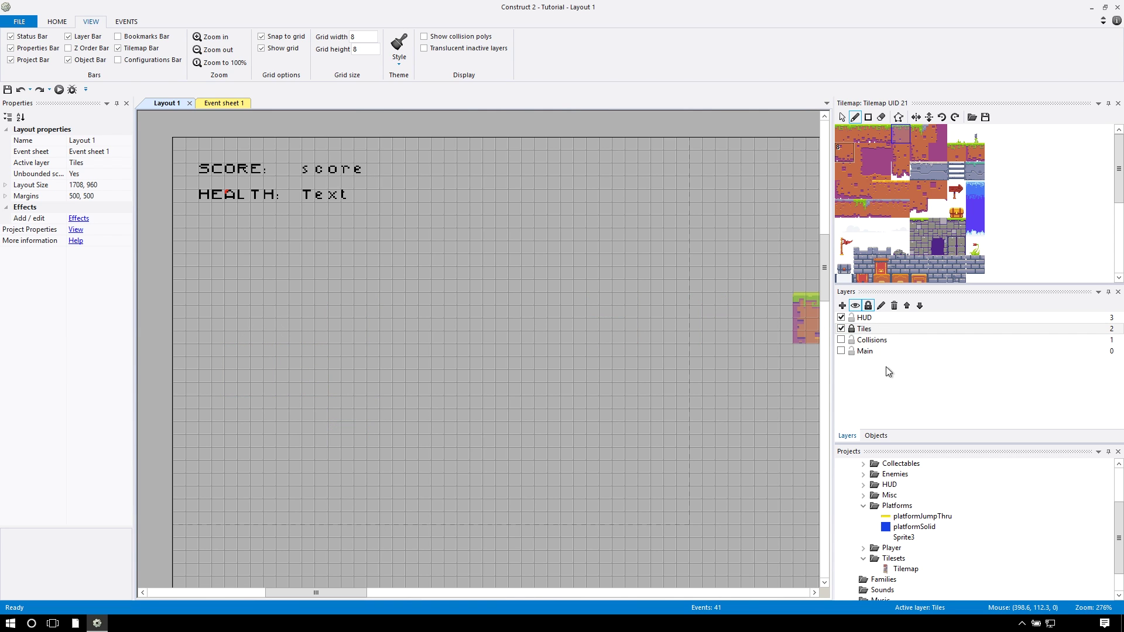
Select the Tilemap, unlock the Tiles layer, and paint a grass tile block on the left
click(876, 329)
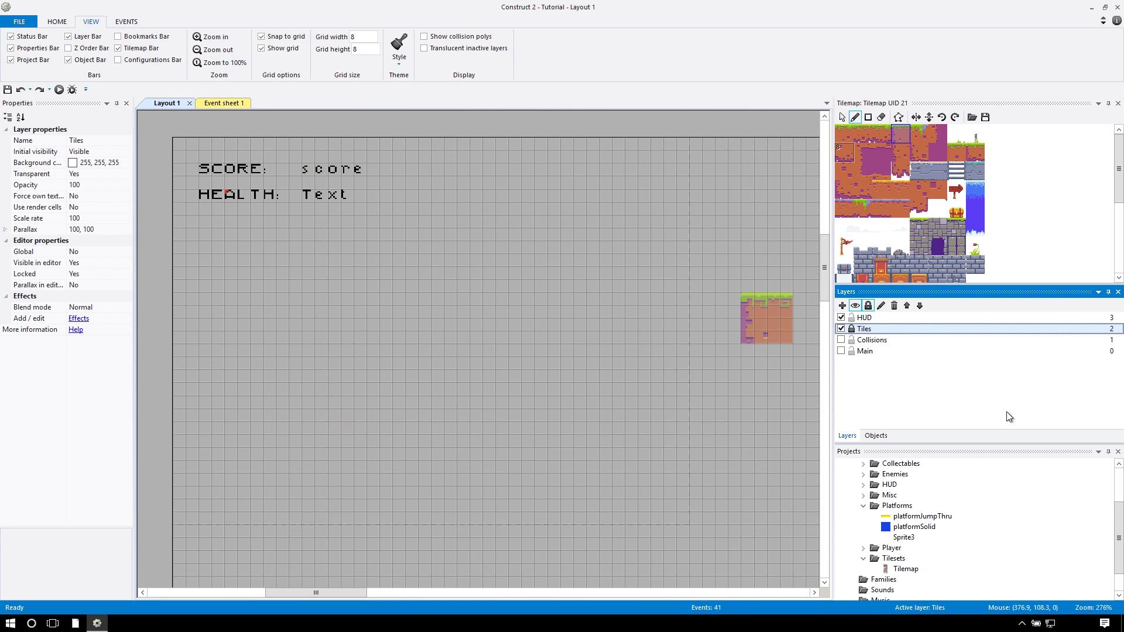
click(906, 571)
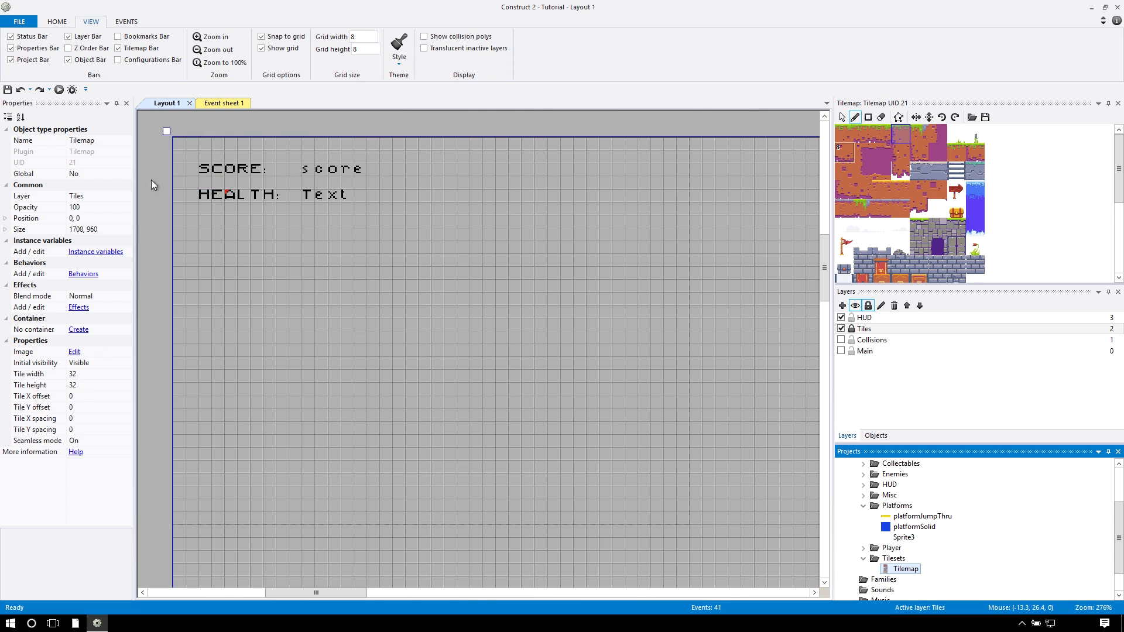
click(326, 268)
drag(409, 319, 644, 414)
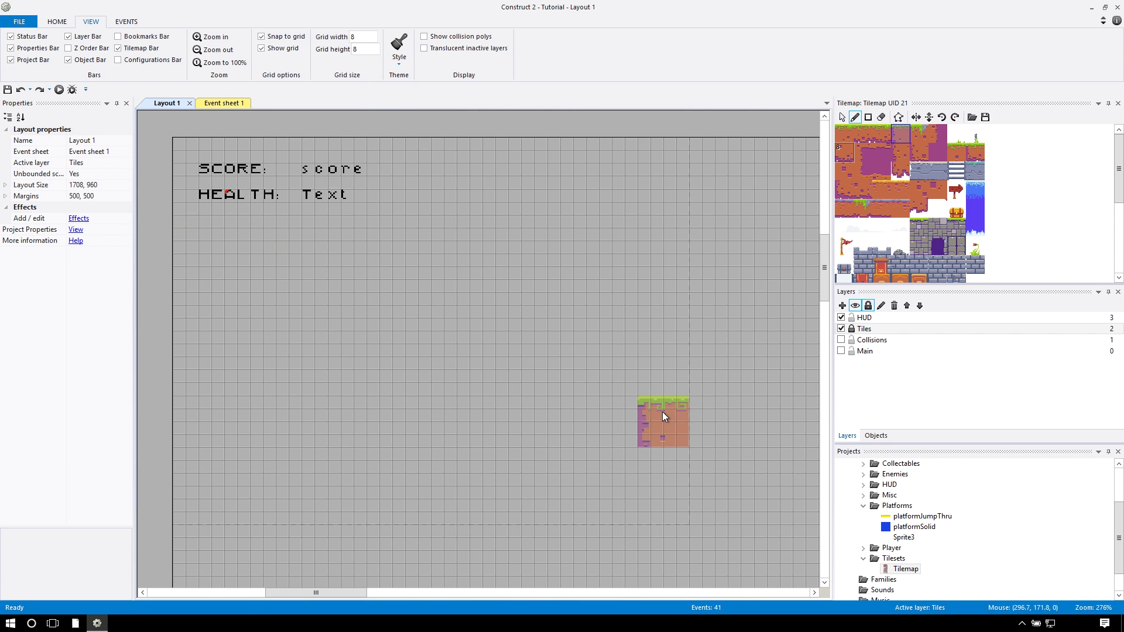
click(852, 329)
click(261, 335)
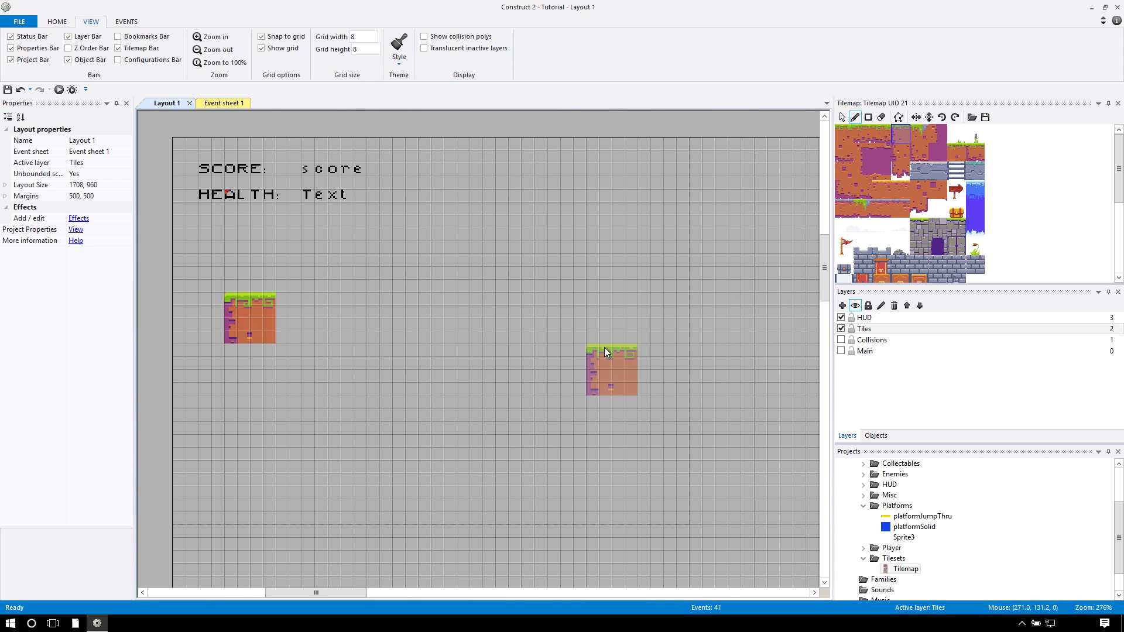
Extend the grass row to the right and cap its end with a horizontally mirrored tile
click(870, 134)
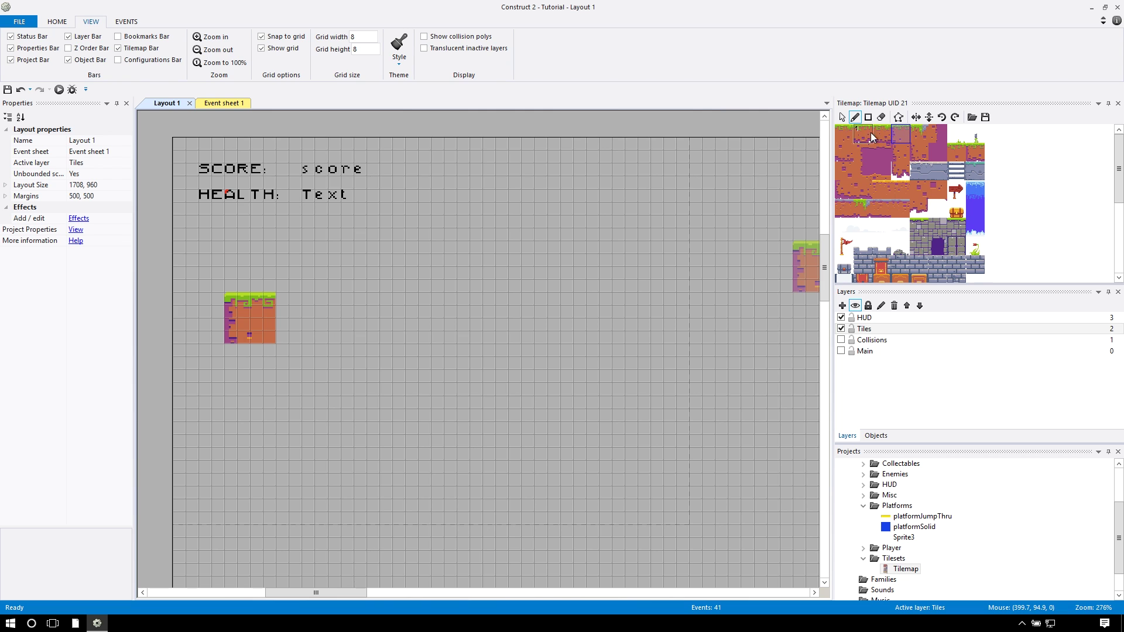
click(841, 133)
drag(302, 319, 409, 327)
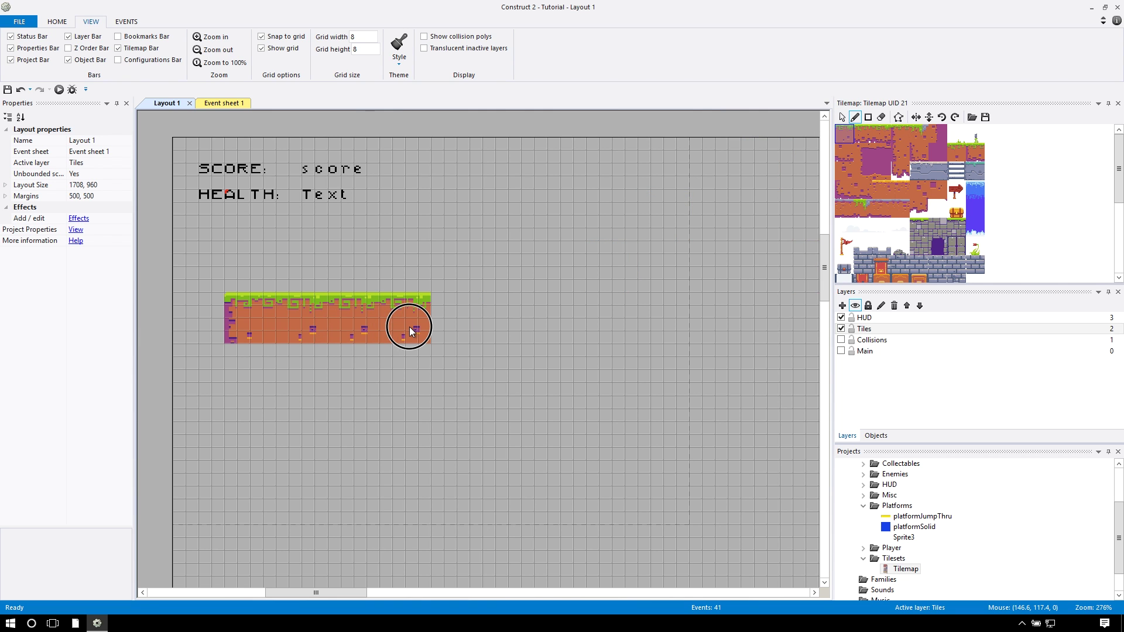
click(863, 153)
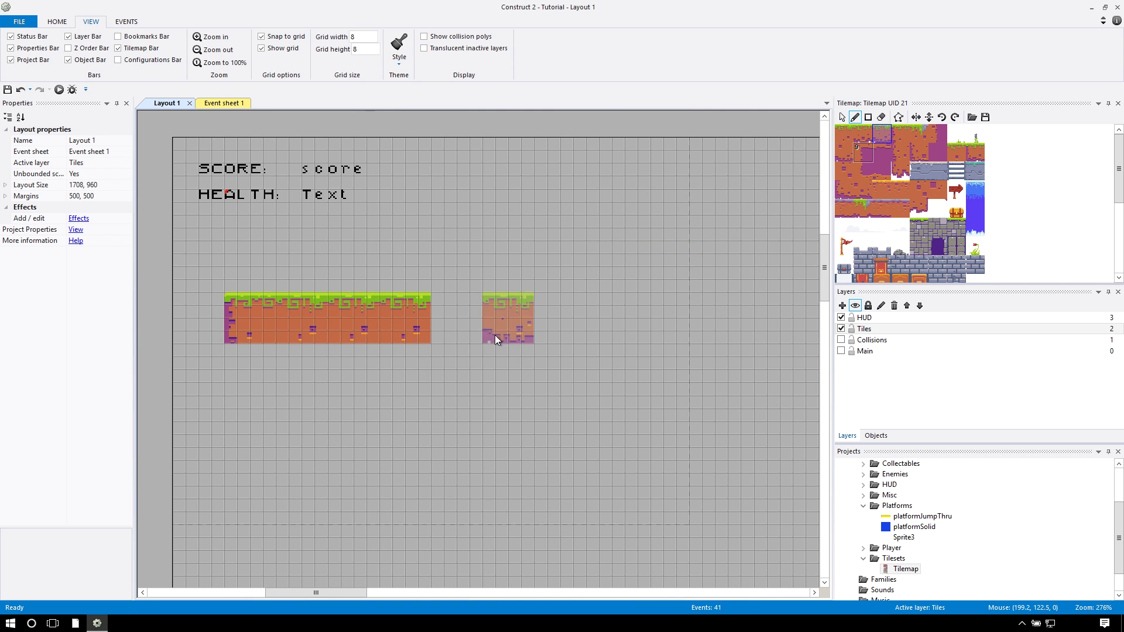
click(900, 135)
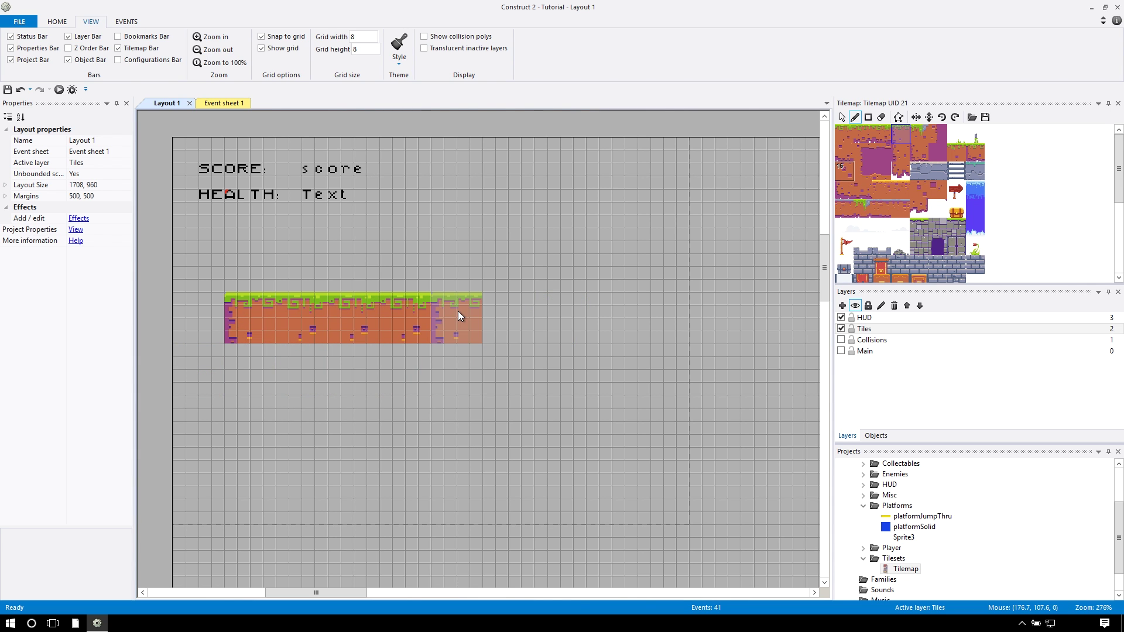
click(917, 118)
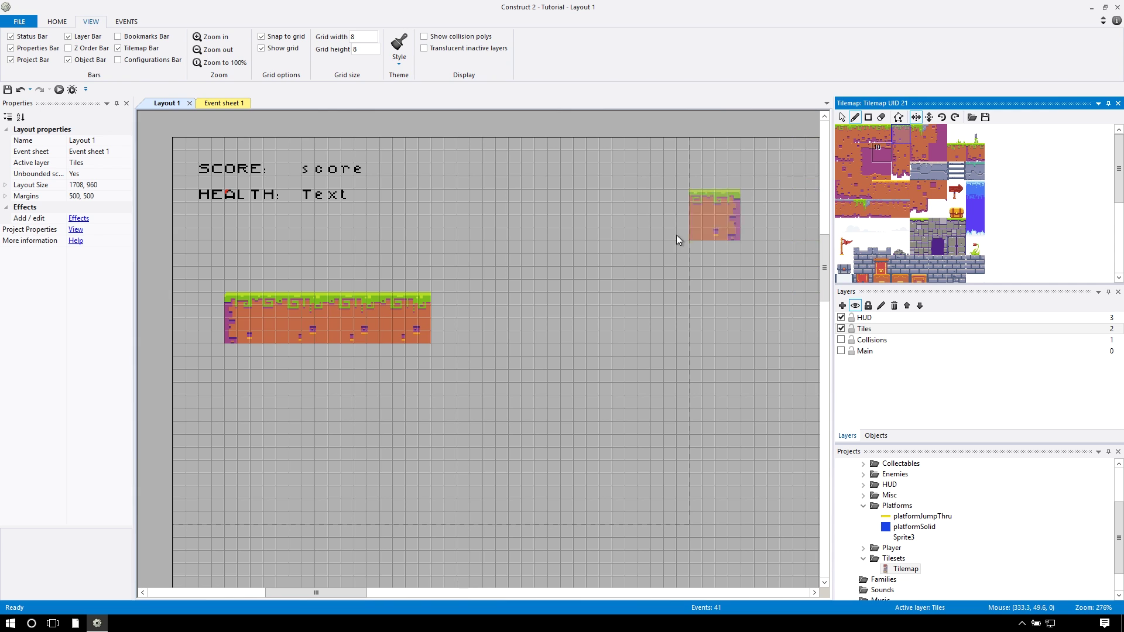
click(438, 308)
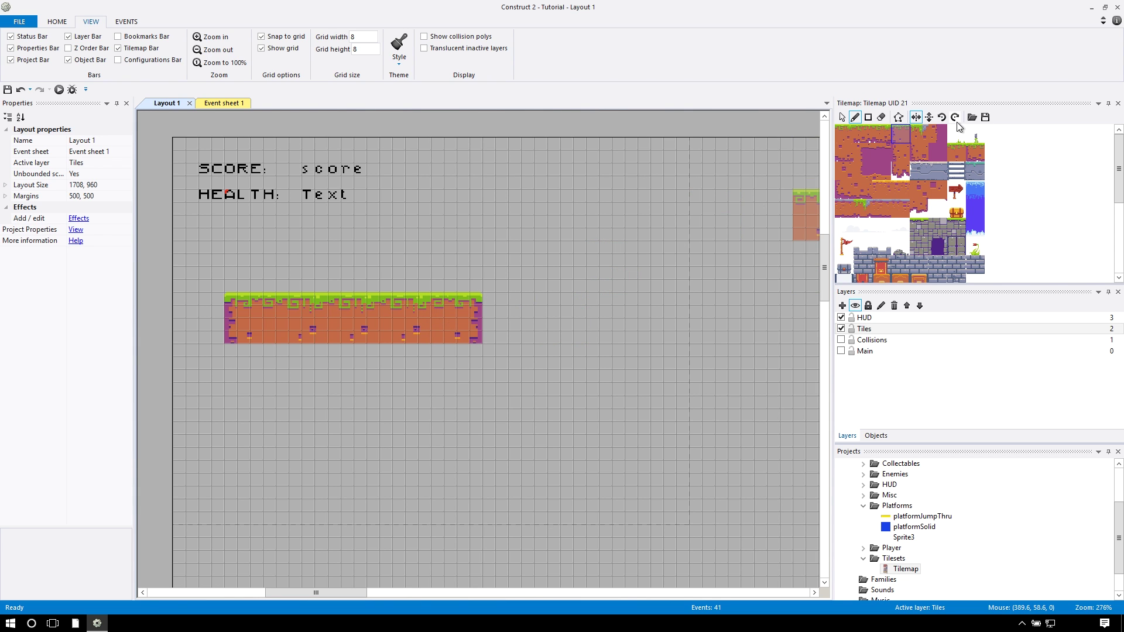
Paint vertically flipped end columns on both sides and fill the gap between them
click(929, 118)
click(434, 355)
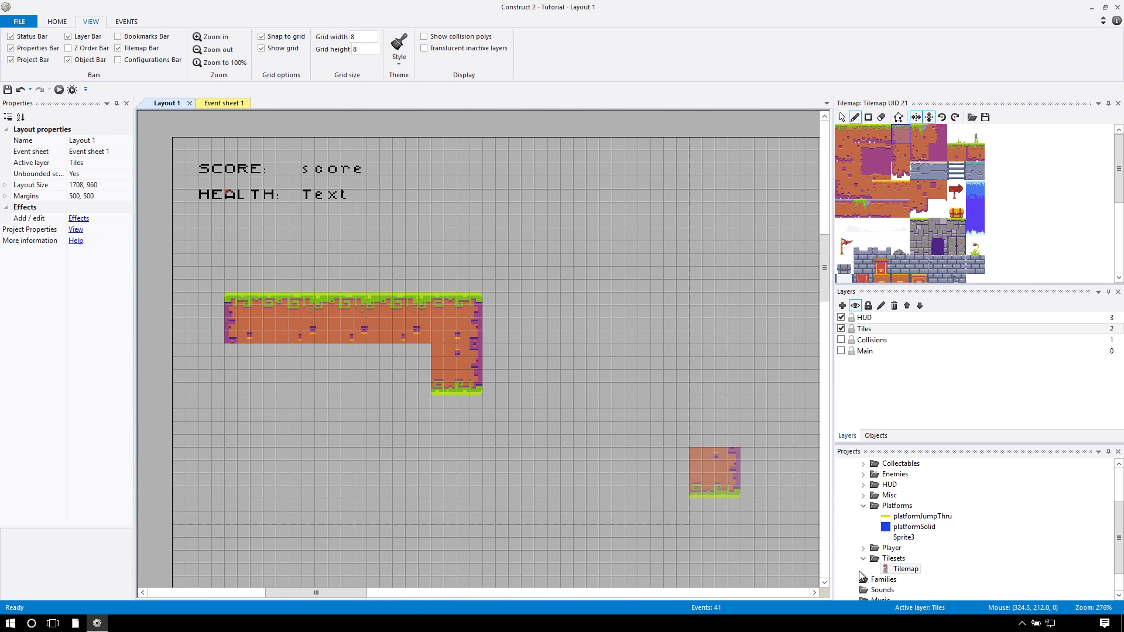
click(928, 117)
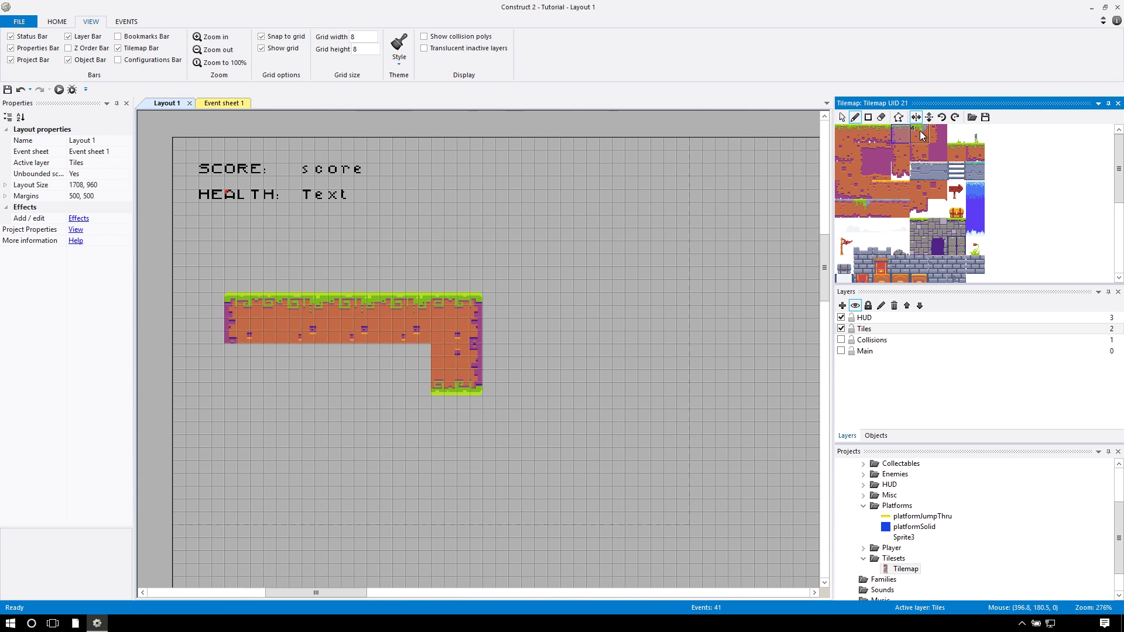
click(246, 367)
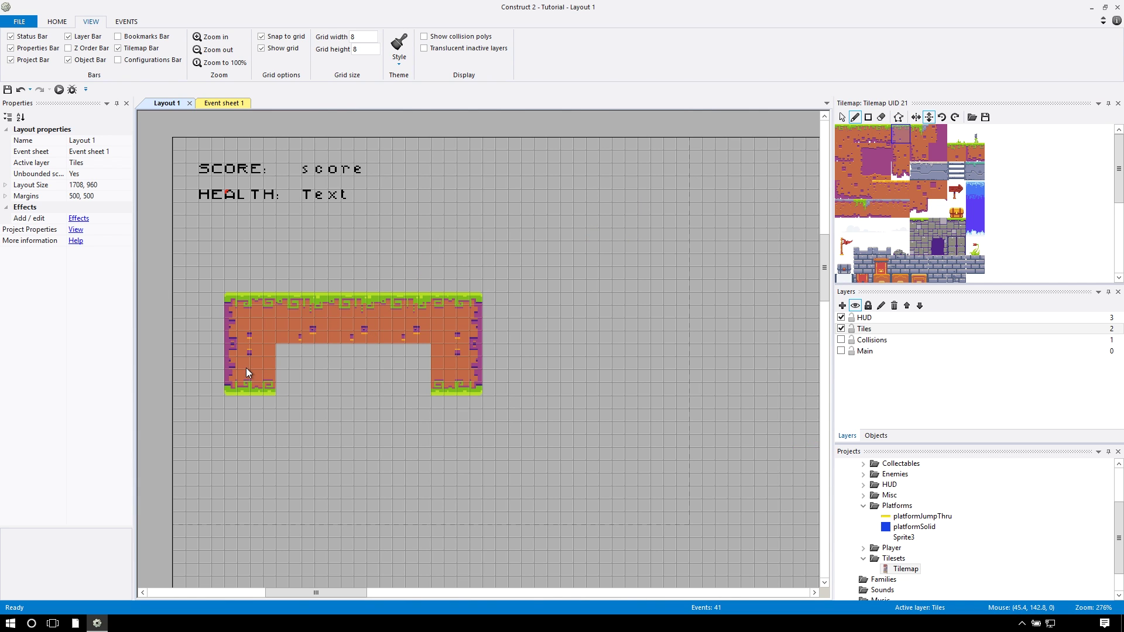
click(844, 134)
drag(287, 363, 427, 383)
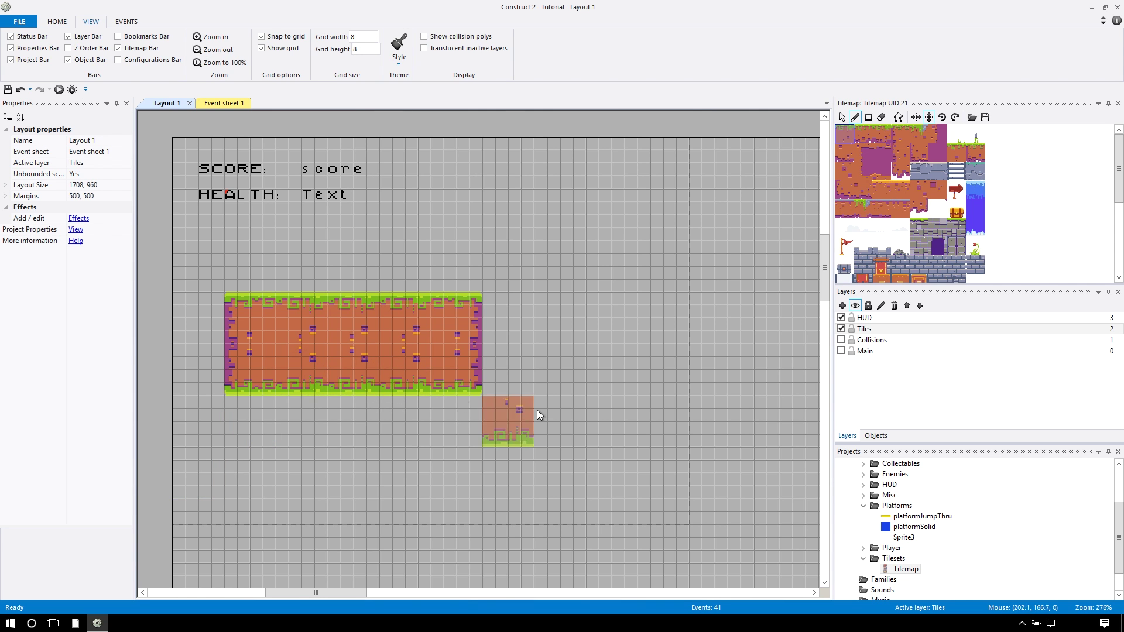
shift+scroll(585, 412, right, 3)
scroll(849, 245, down, 1)
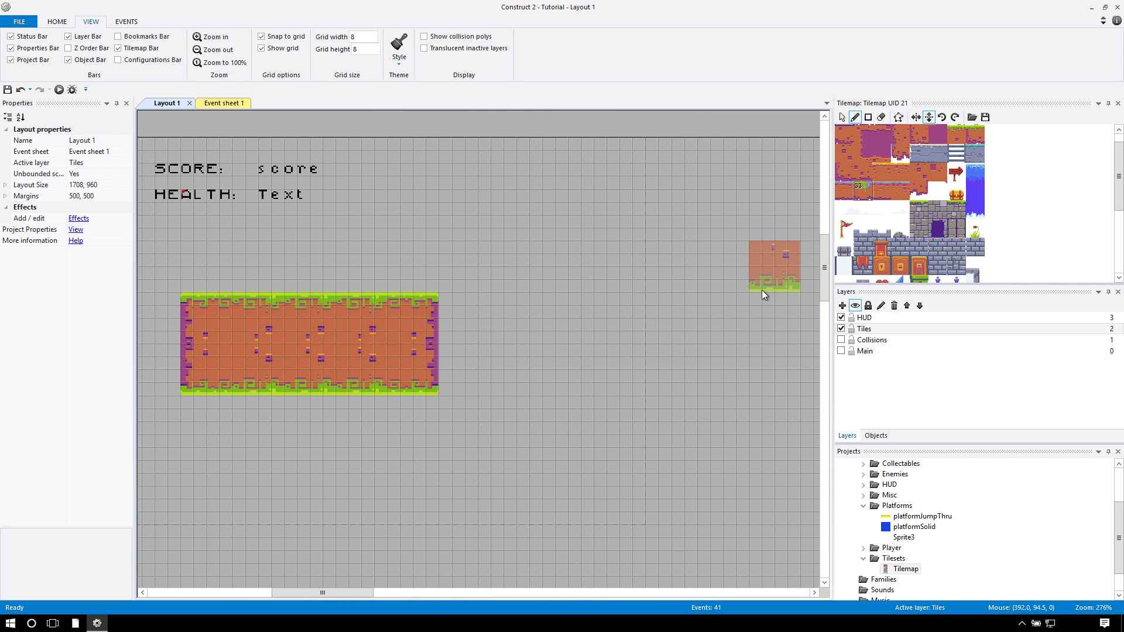
Paint a grey stone strip right of the orange platform, finished with a mirrored end tile
click(920, 154)
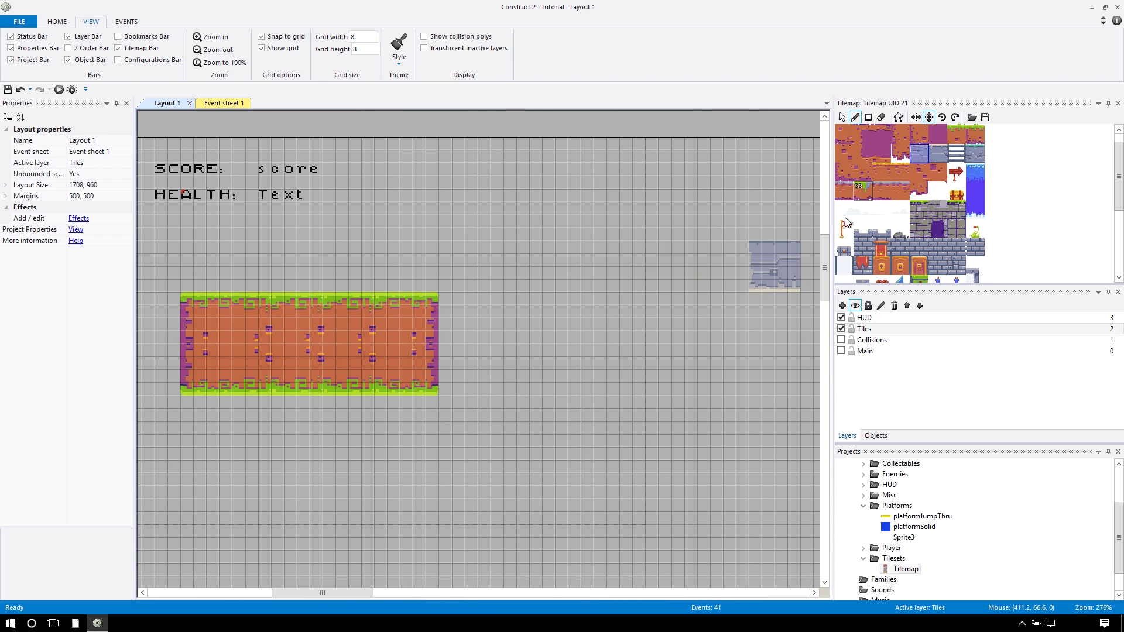
click(929, 117)
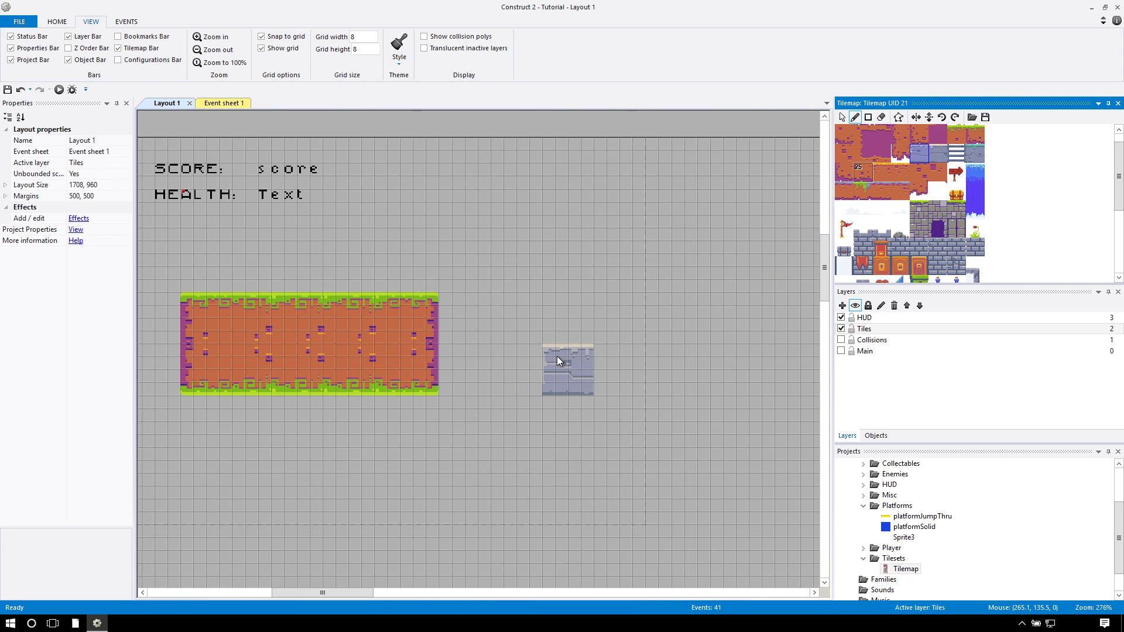
click(556, 356)
click(631, 361)
click(936, 155)
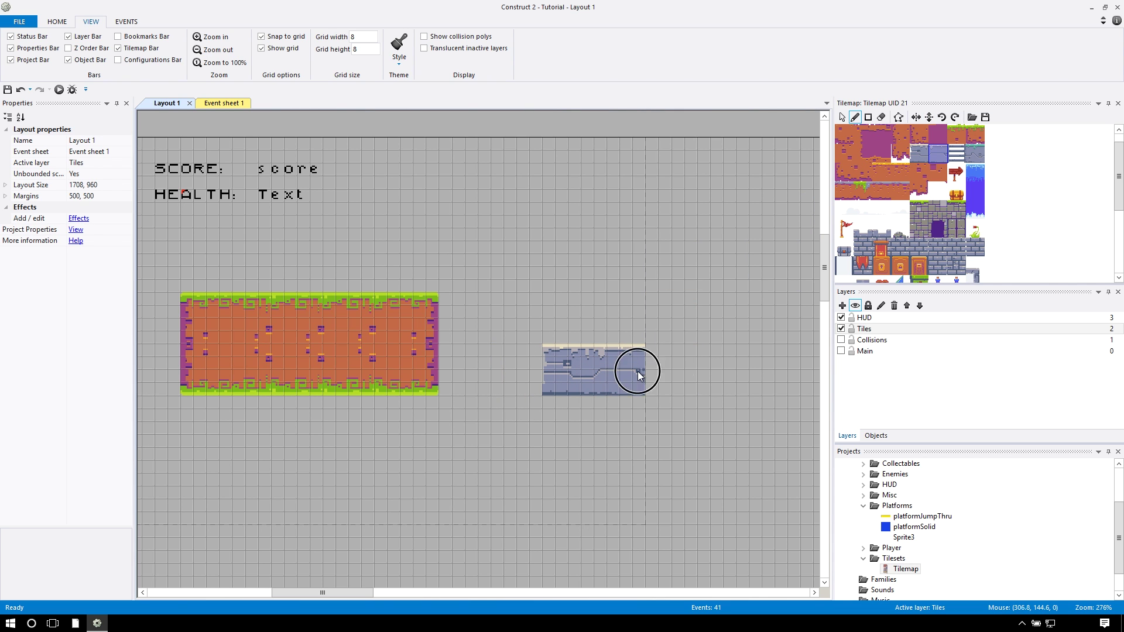
drag(617, 371, 778, 319)
click(923, 156)
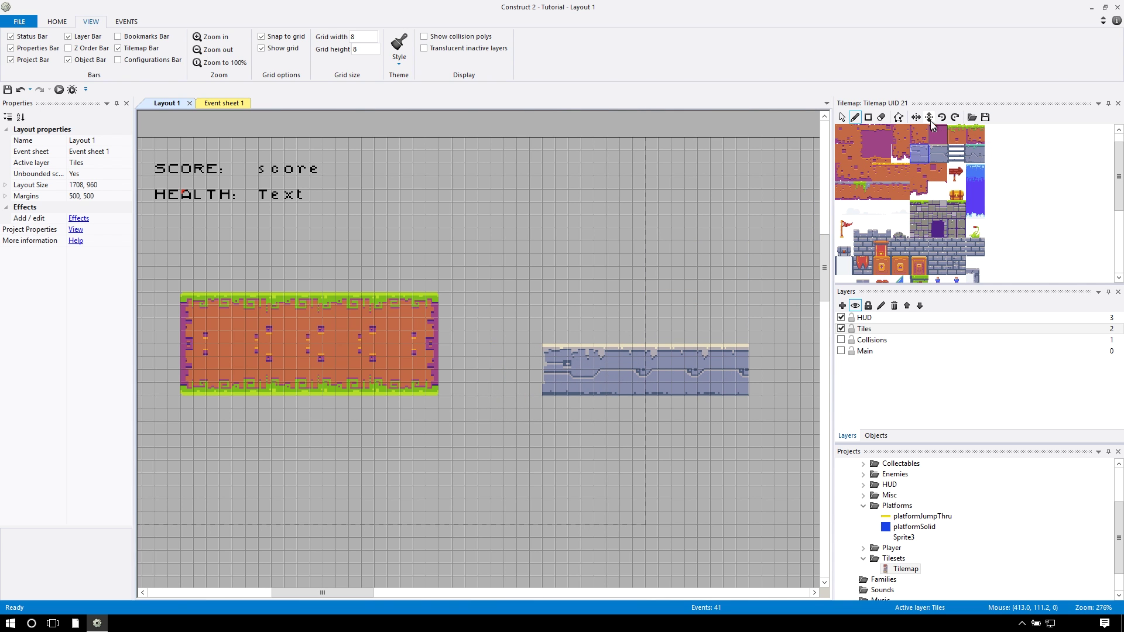
click(915, 117)
click(768, 366)
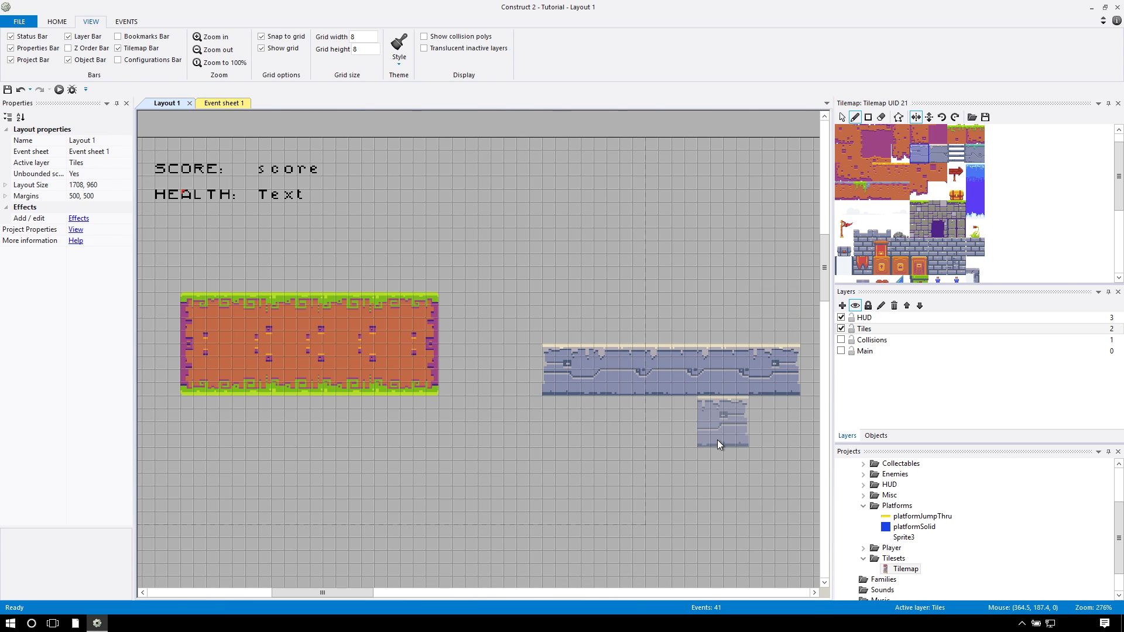
Paint a row of orange dirt tiles on top of the stone platform
scroll(881, 167, up, 1)
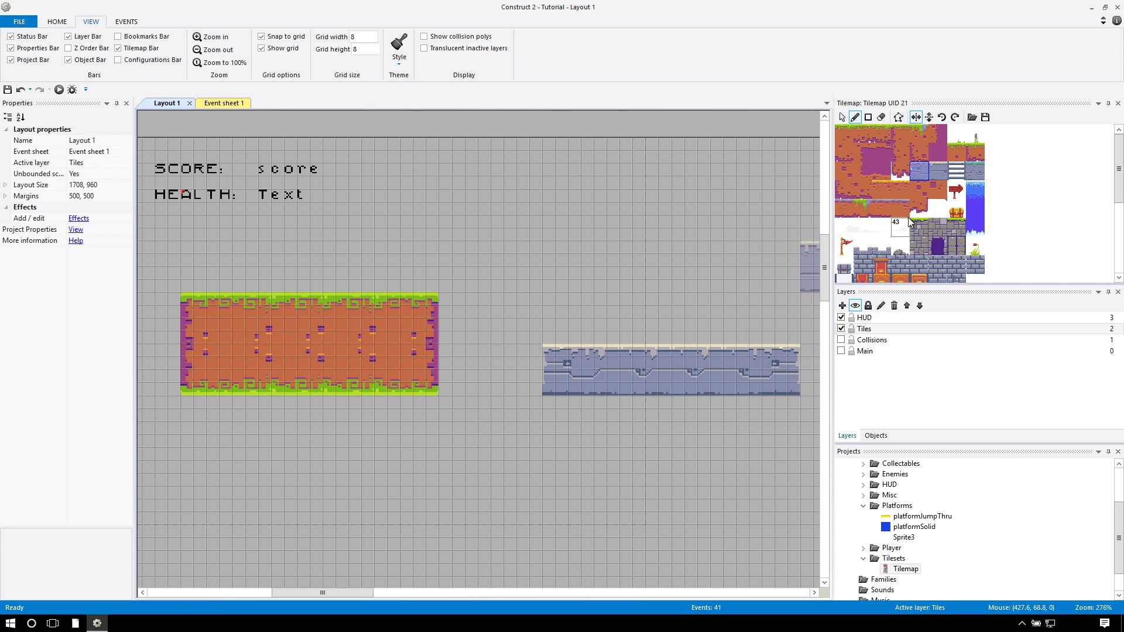
click(882, 191)
drag(645, 325, 715, 329)
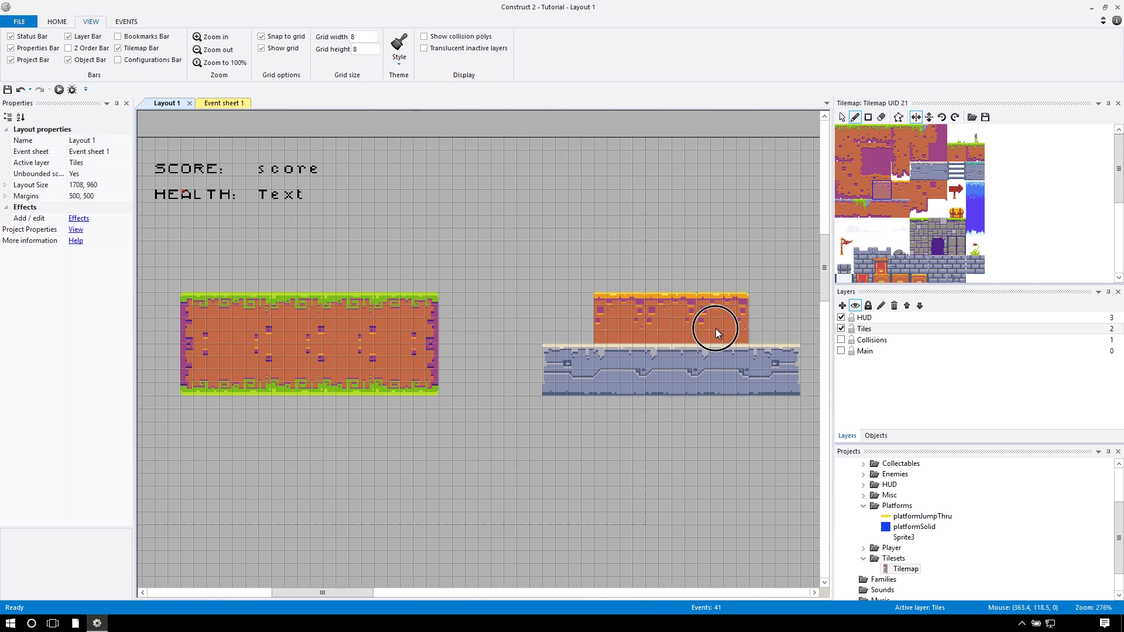
Paint brick-tile columns for a large wall right of the platform and another block higher up
scroll(715, 405, right, 3)
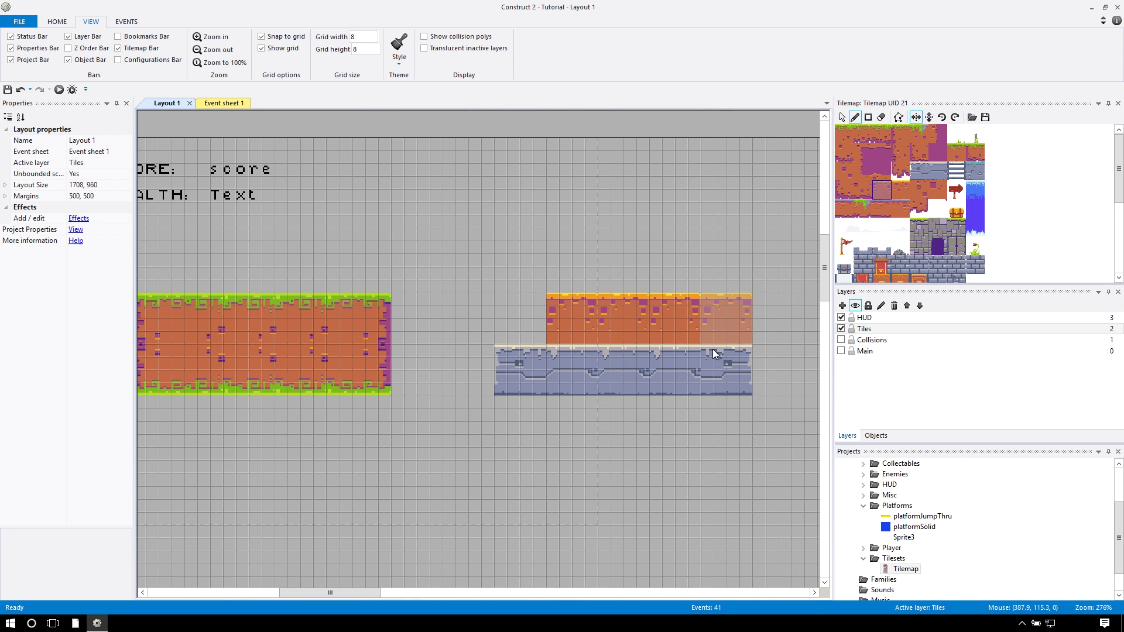
scroll(712, 349, right, 5)
scroll(718, 360, right, 5)
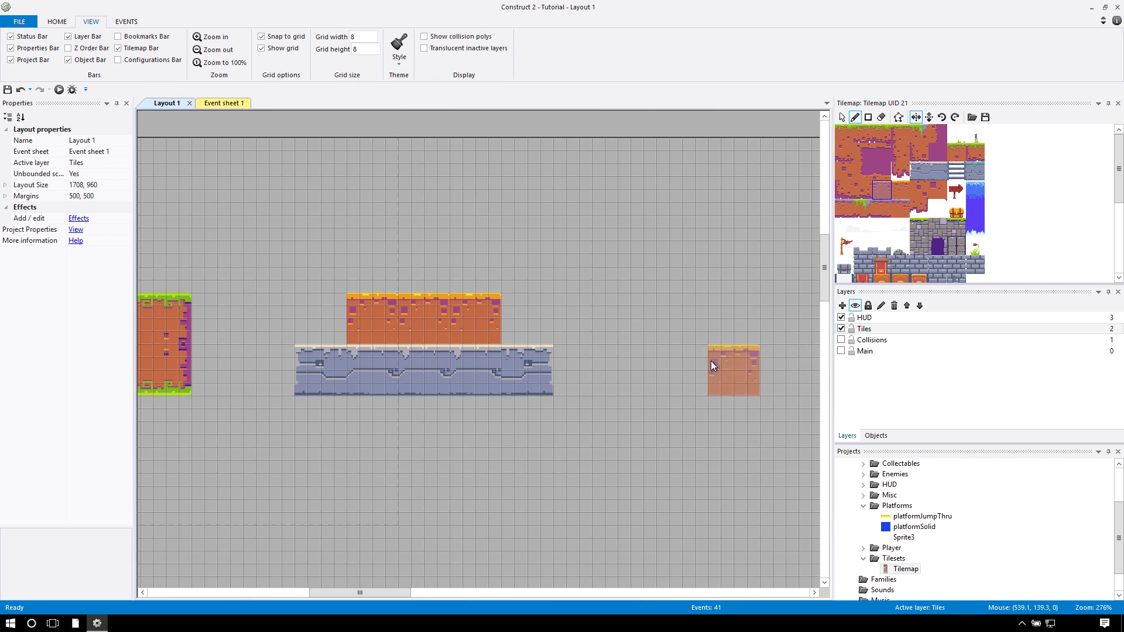
scroll(927, 184, down, 2)
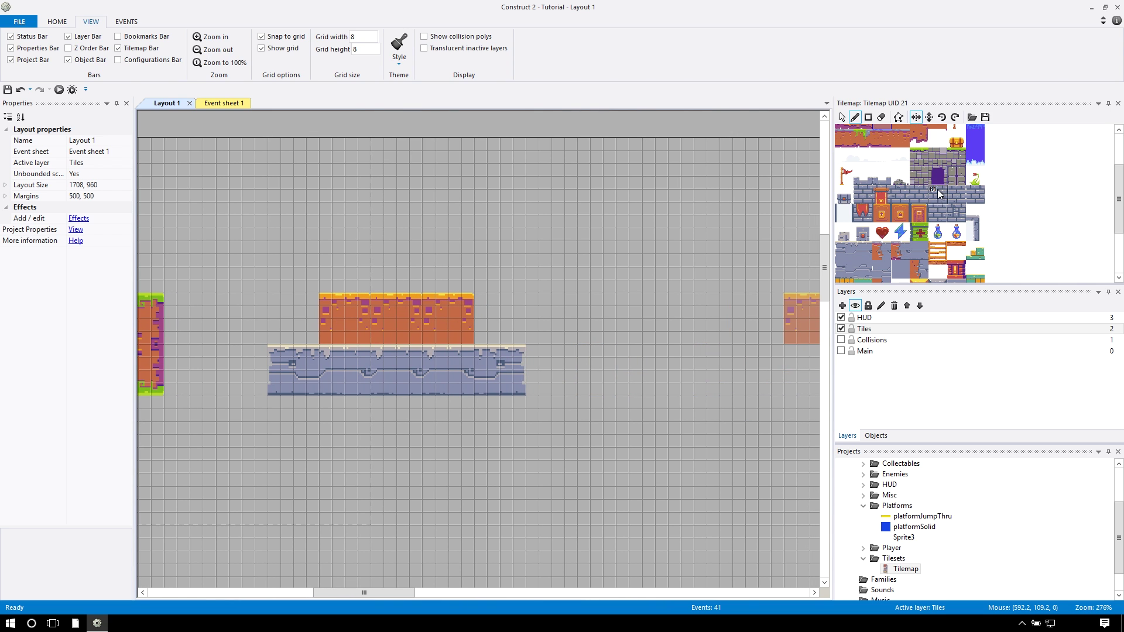
click(939, 199)
mouse_move(668, 366)
mouse_down()
mouse_move(662, 264)
mouse_move(699, 284)
mouse_move(693, 375)
mouse_up()
click(956, 195)
drag(761, 264, 753, 389)
mouse_move(531, 187)
mouse_down()
mouse_move(555, 211)
mouse_move(546, 152)
mouse_move(511, 161)
mouse_move(502, 216)
mouse_up()
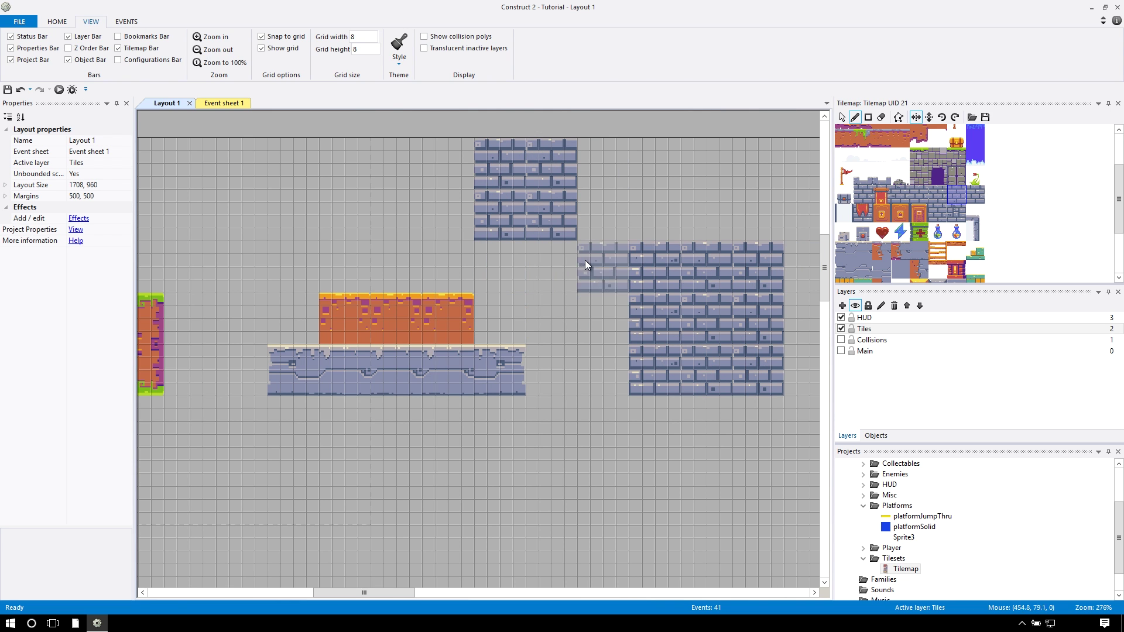
scroll(603, 230, up, 2)
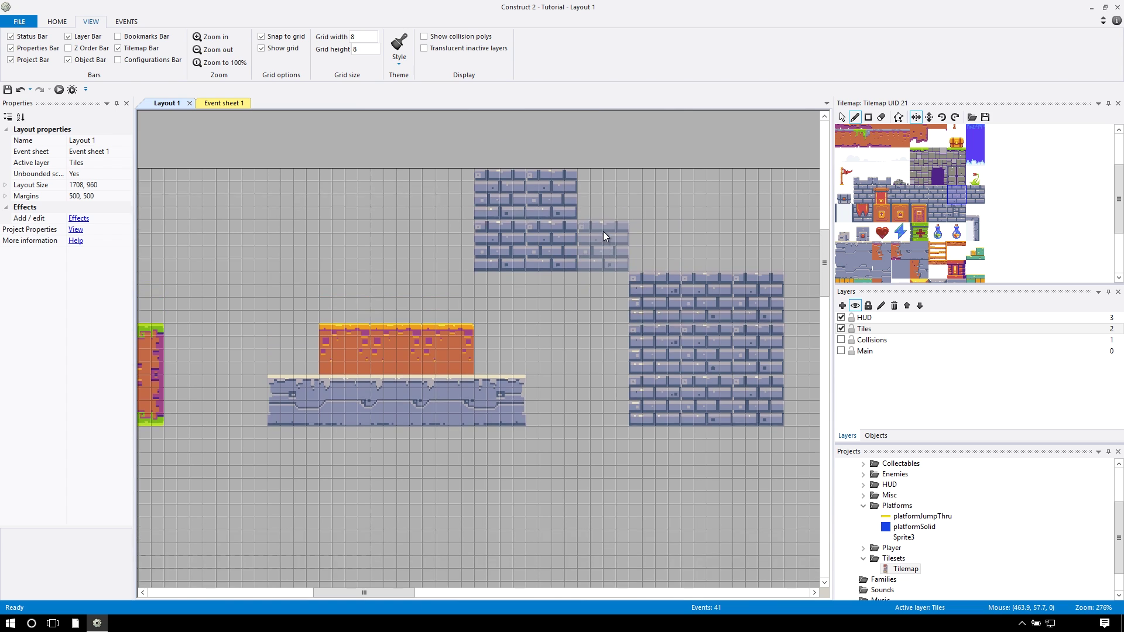
scroll(603, 231, down, 3)
scroll(506, 301, right, 10)
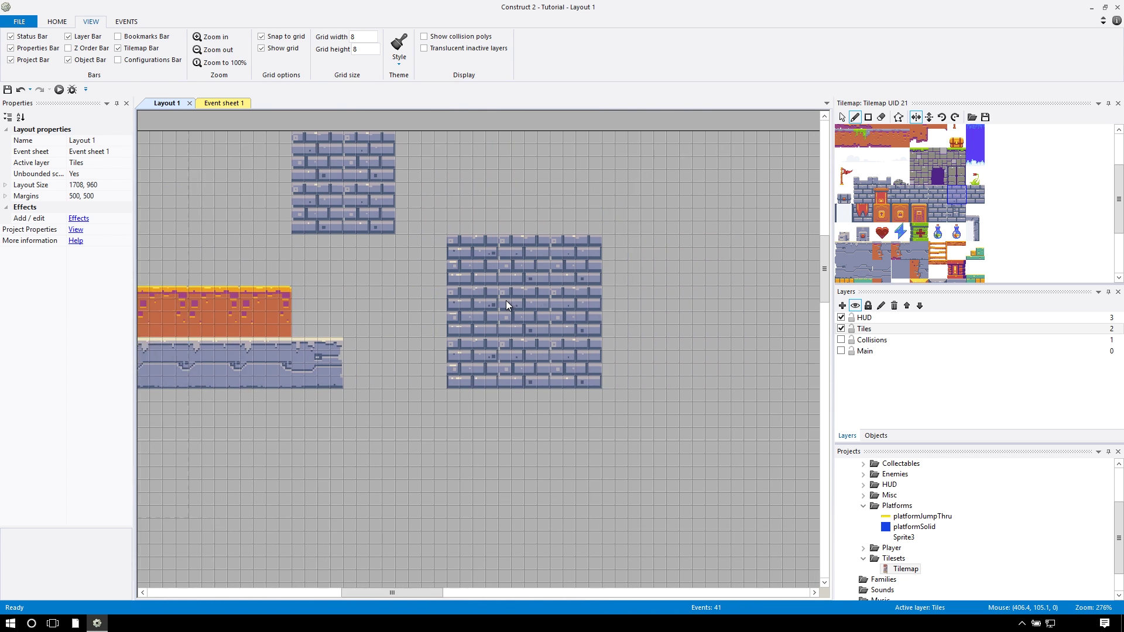
Paint a row of grass-ground tiles along the level's ground
scroll(506, 300, right, 5)
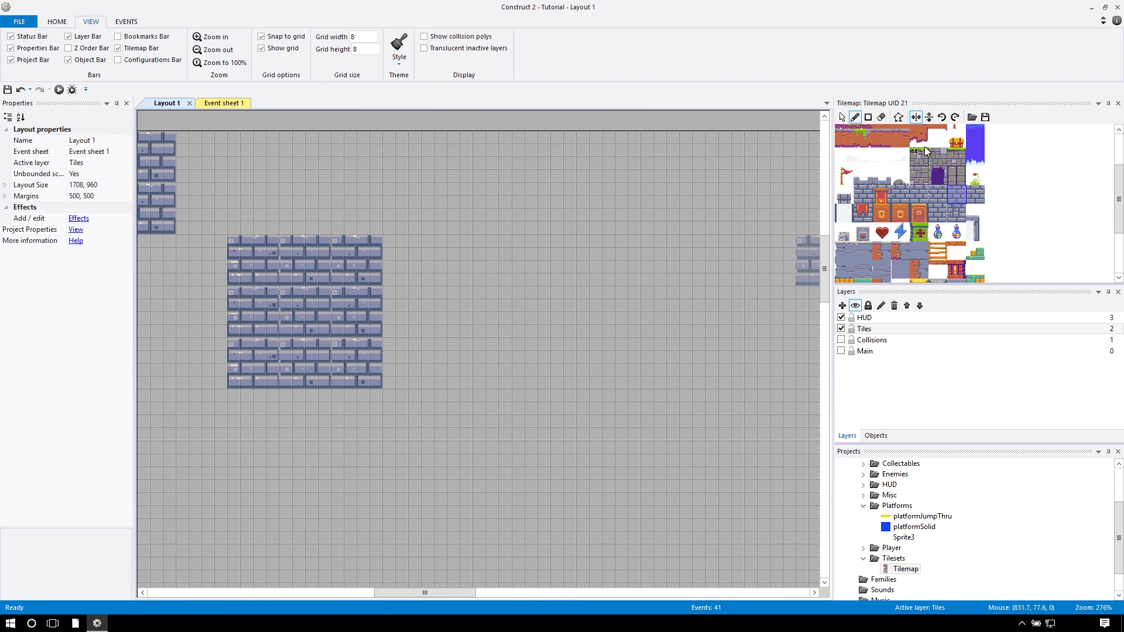
scroll(968, 205, down, 5)
scroll(968, 204, up, 6)
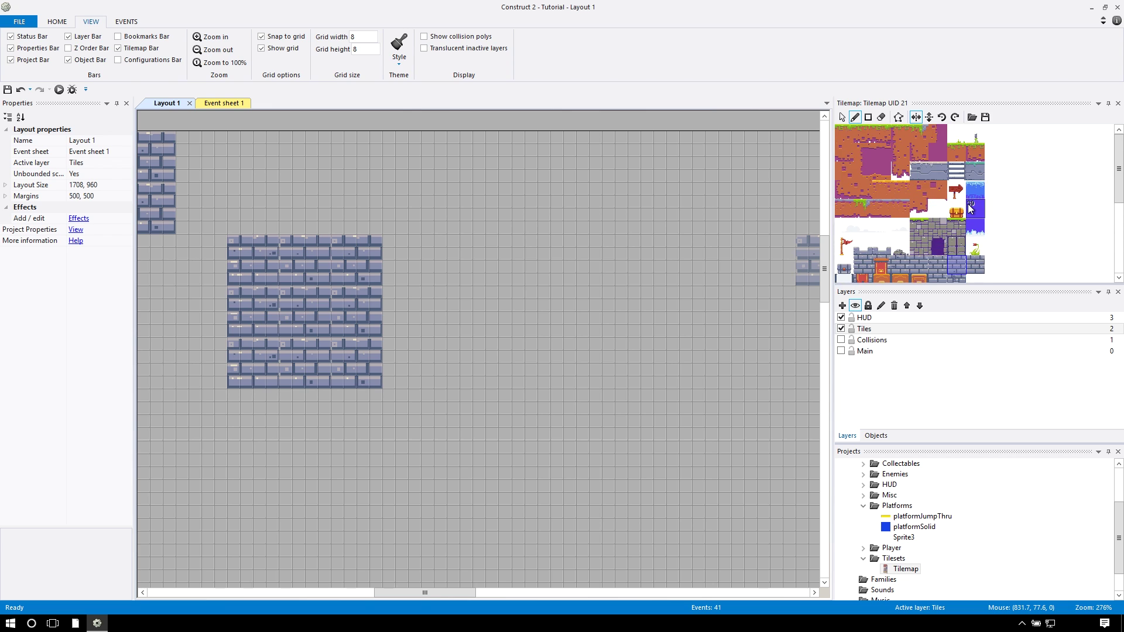
scroll(954, 193, down, 2)
scroll(897, 180, up, 5)
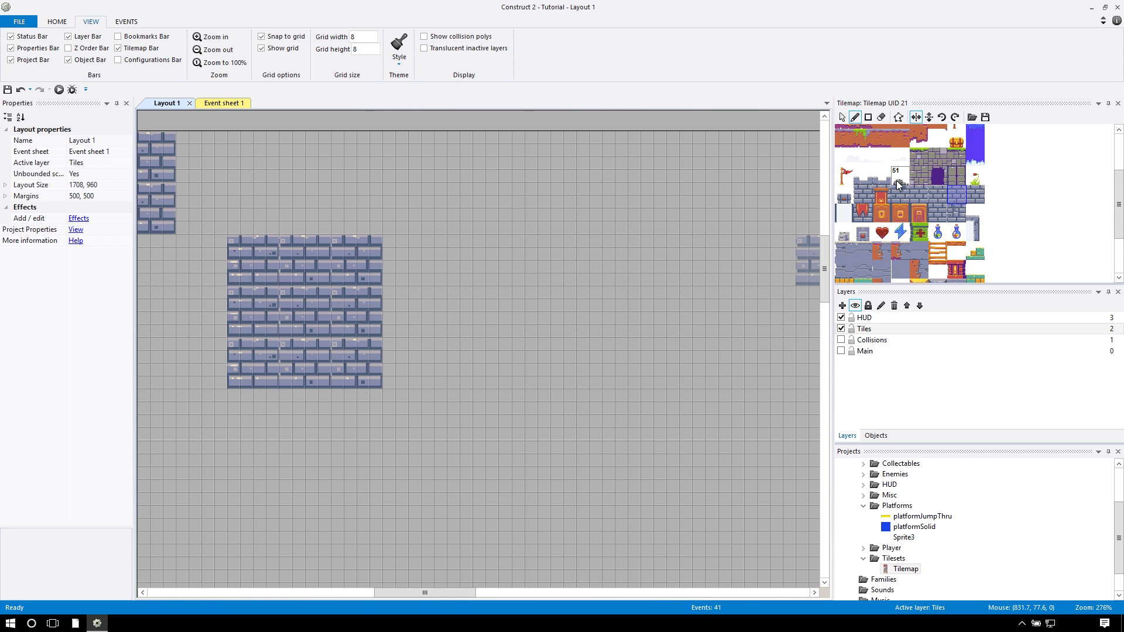
click(846, 136)
mouse_move(528, 343)
mouse_down()
mouse_move(758, 354)
mouse_move(1119, 267)
mouse_up()
Stamp the large stone castle block with its purple door onto the grass
shift+scroll(652, 283, right, 2)
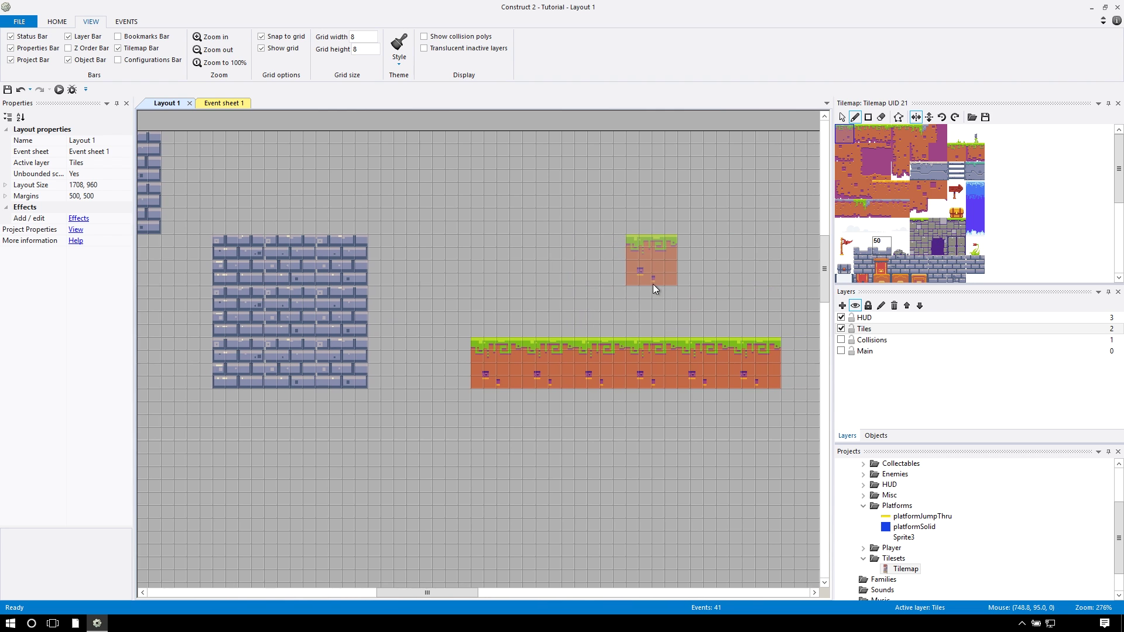
click(963, 242)
drag(943, 240, 838, 273)
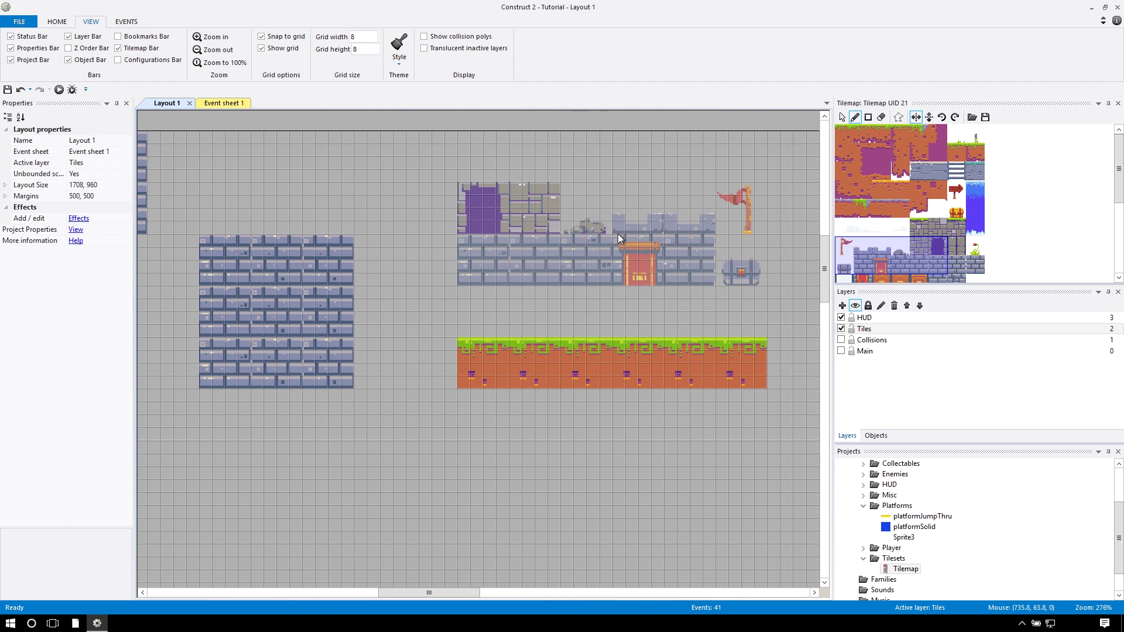
click(906, 228)
drag(912, 220, 929, 254)
click(620, 294)
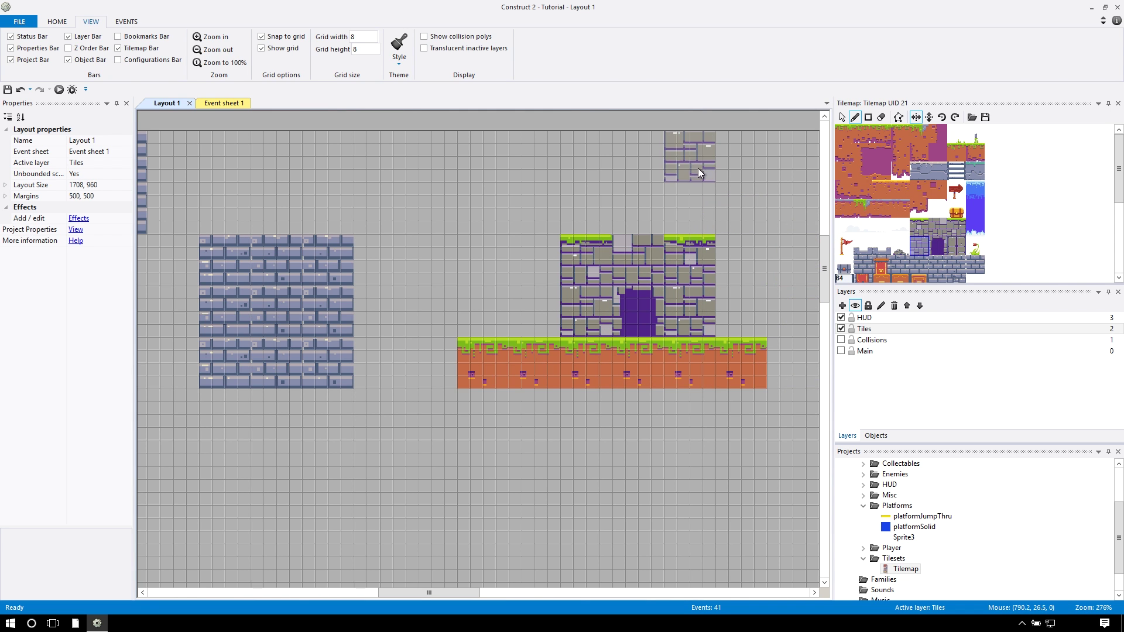
Place red flag tiles on top of the castle
click(851, 251)
click(645, 214)
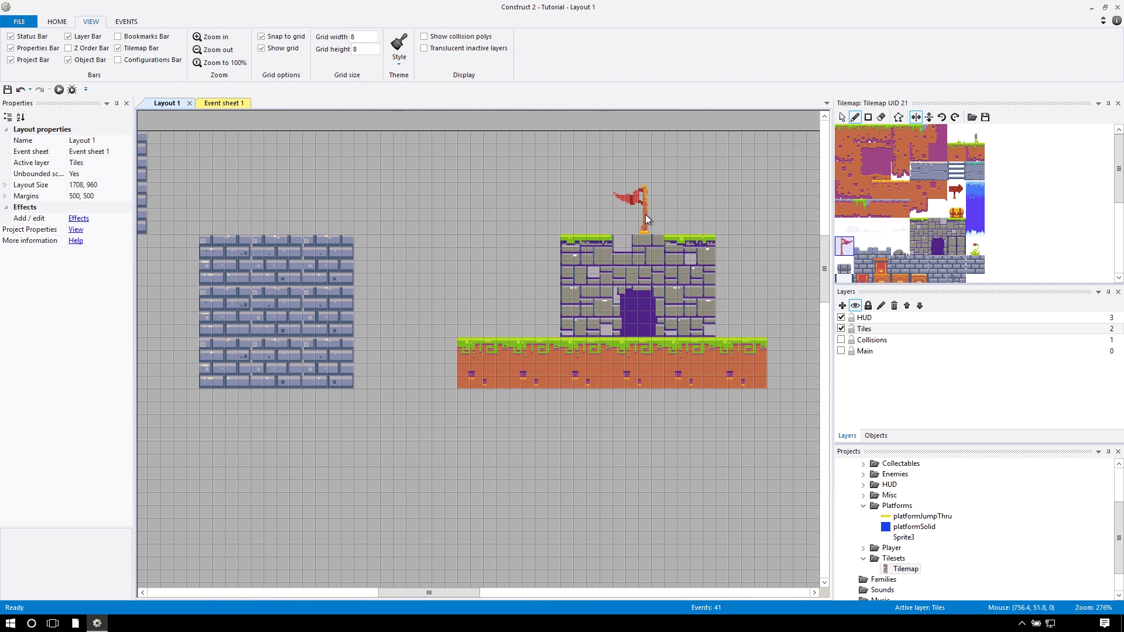
scroll(985, 224, down, 3)
scroll(712, 224, left, 1)
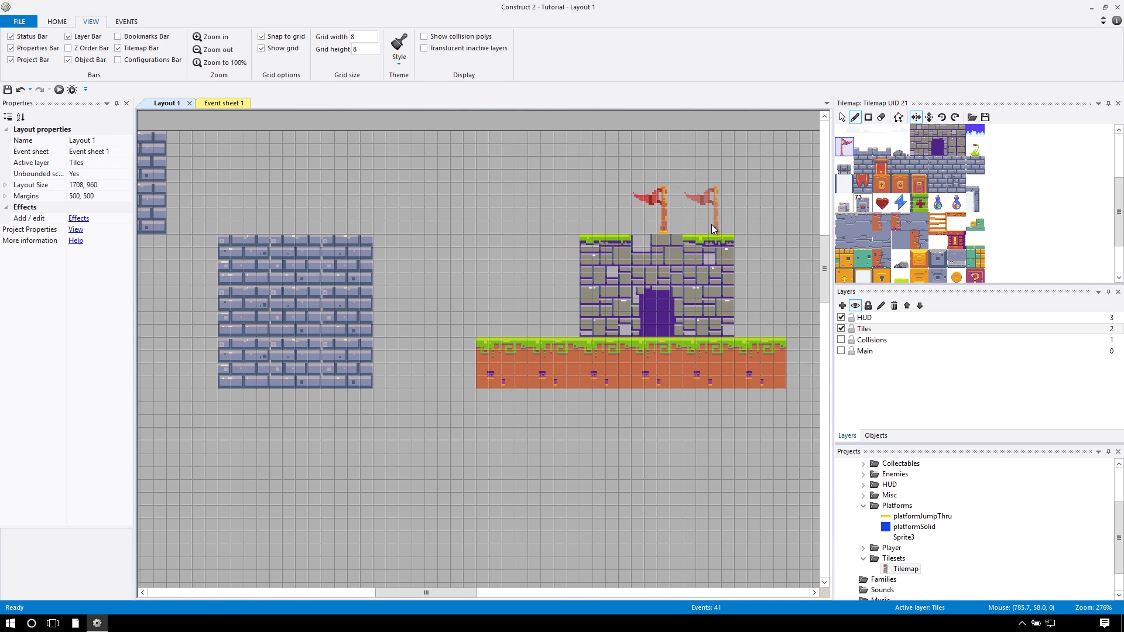
Stamp a small green plant and a wooden signpost above the orange block
click(976, 148)
click(349, 222)
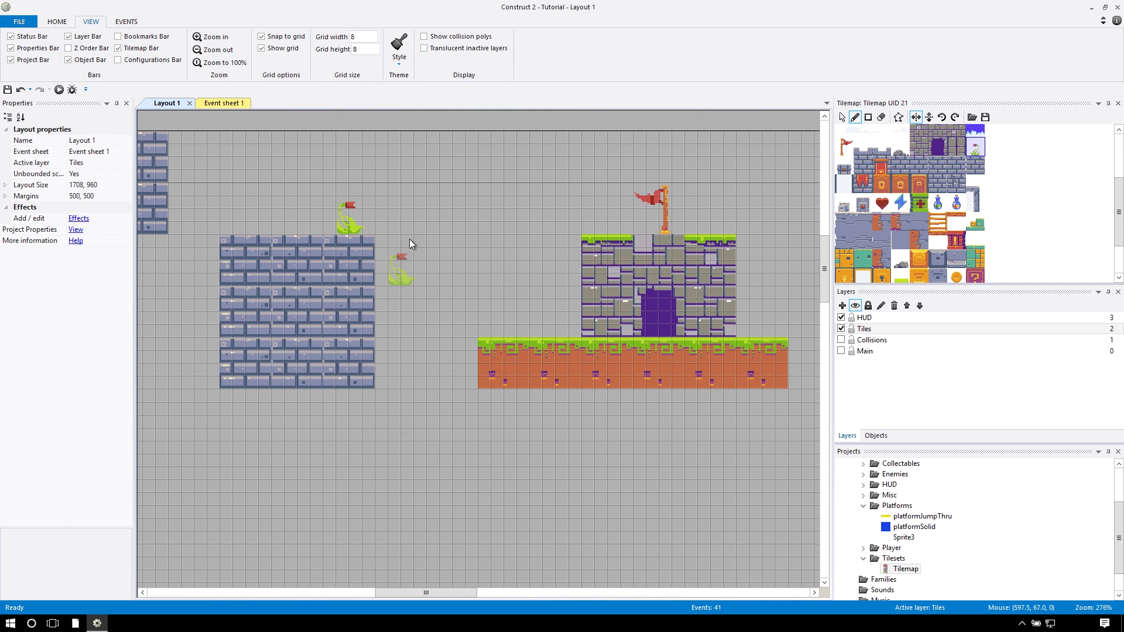
scroll(380, 230, left, 10)
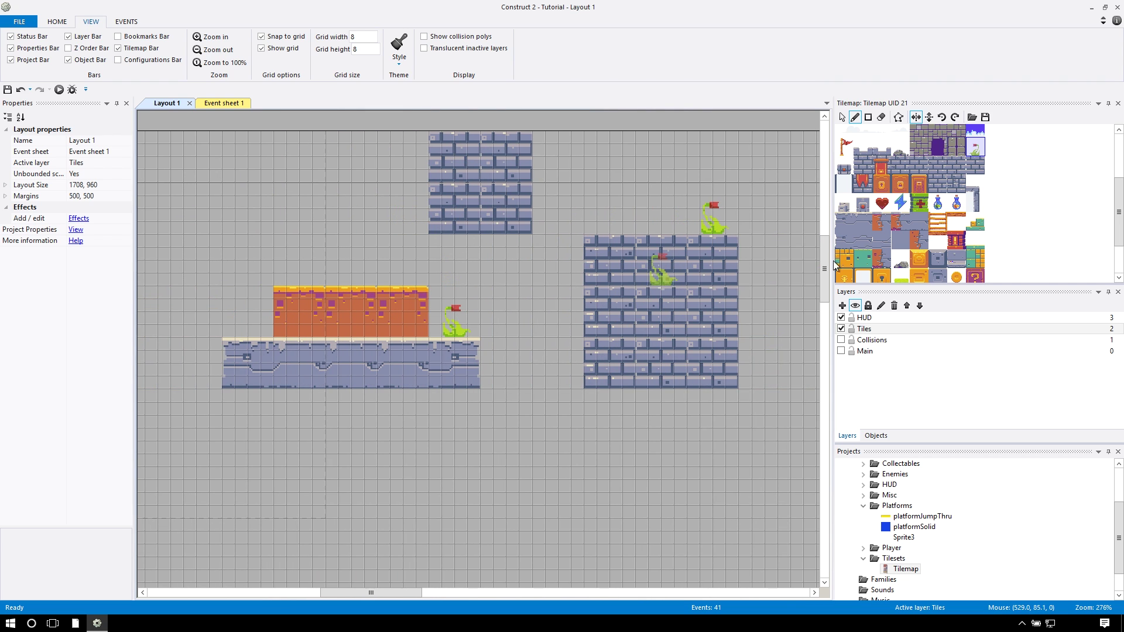
scroll(973, 221, down, 2)
click(919, 256)
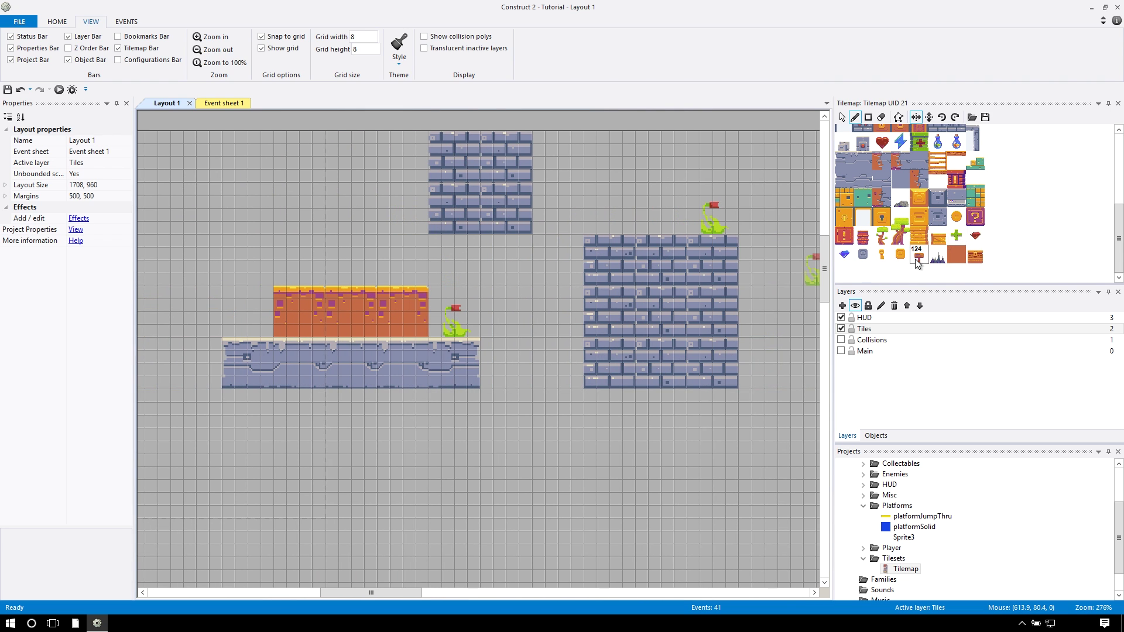
click(287, 259)
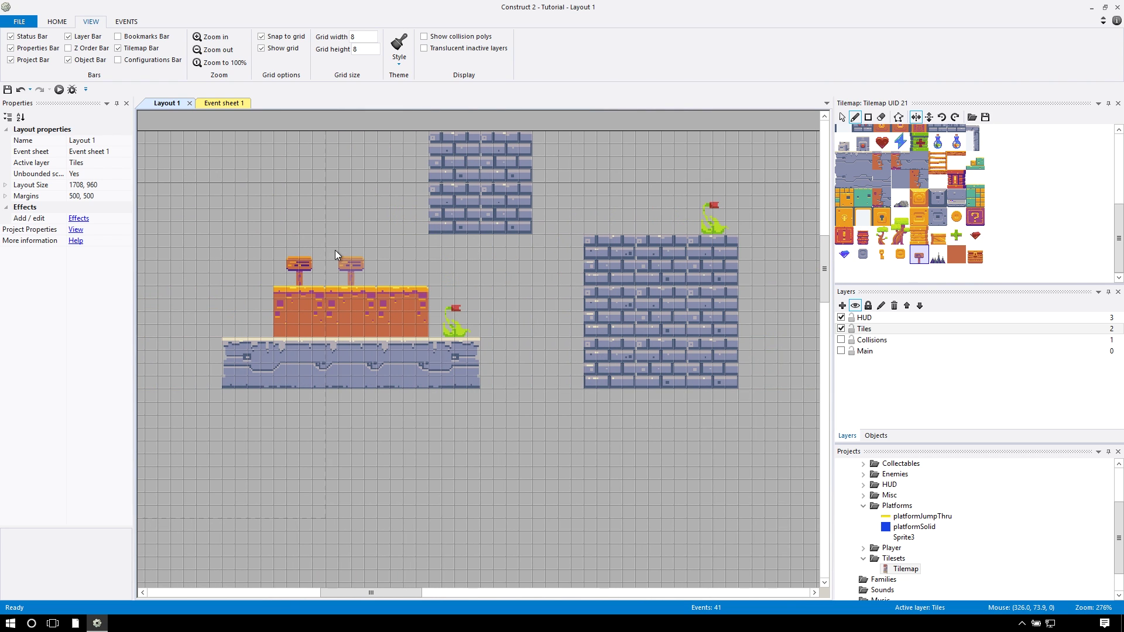
Place a tree on the orange grass platform, then select the Tiles layer
scroll(263, 227, left, 5)
scroll(189, 226, left, 10)
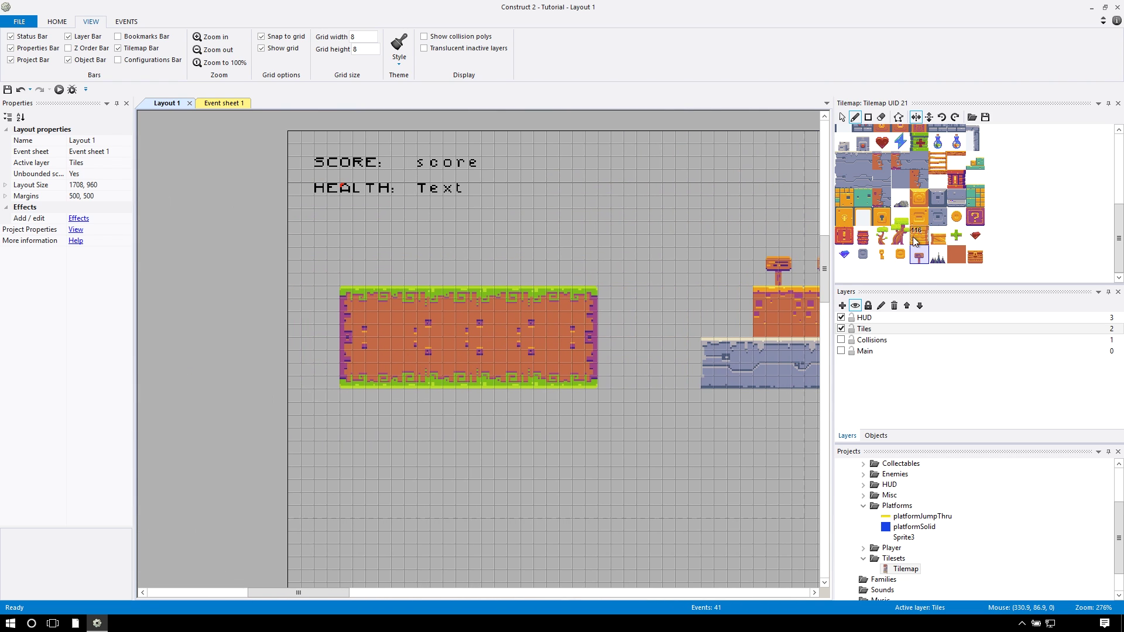
click(881, 236)
click(526, 262)
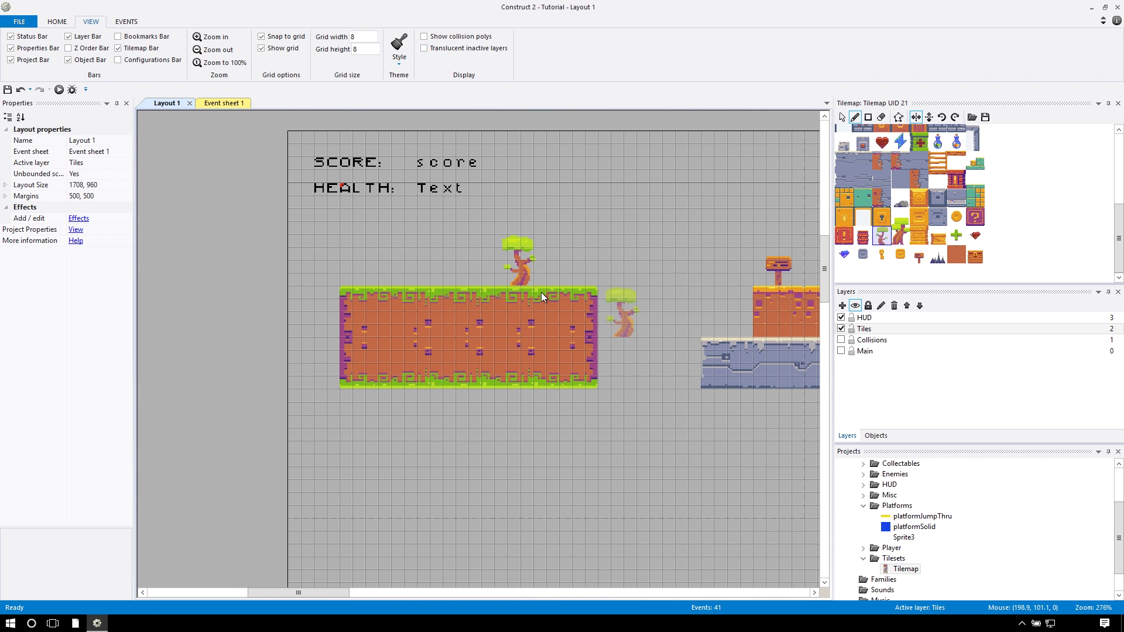
scroll(529, 293, right, 3)
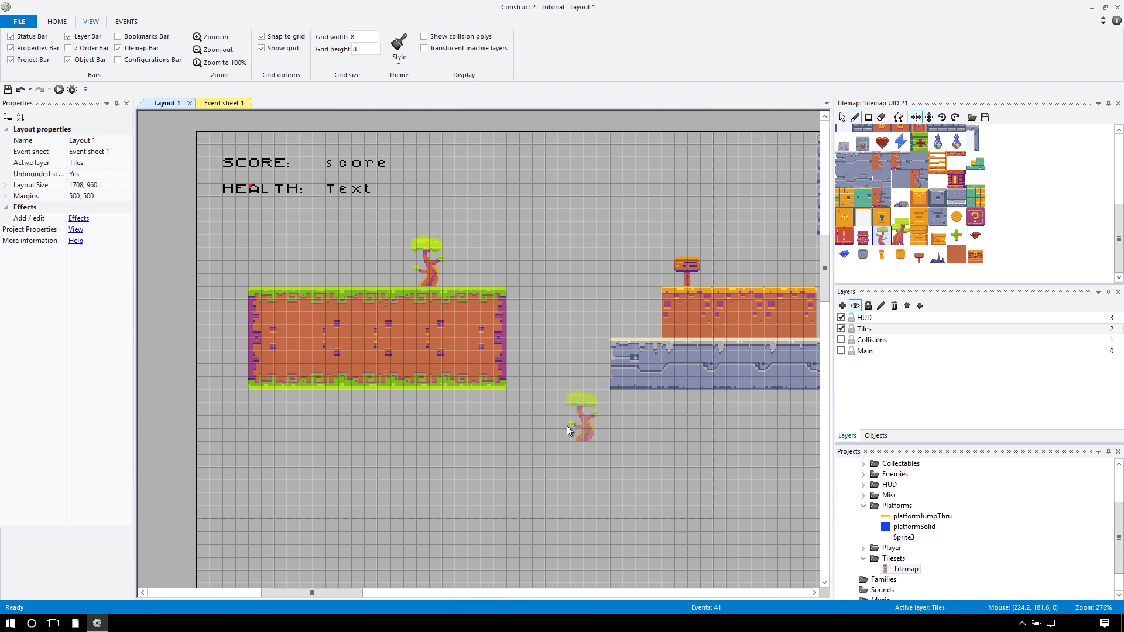
scroll(560, 382, right, 1)
scroll(521, 377, right, 12)
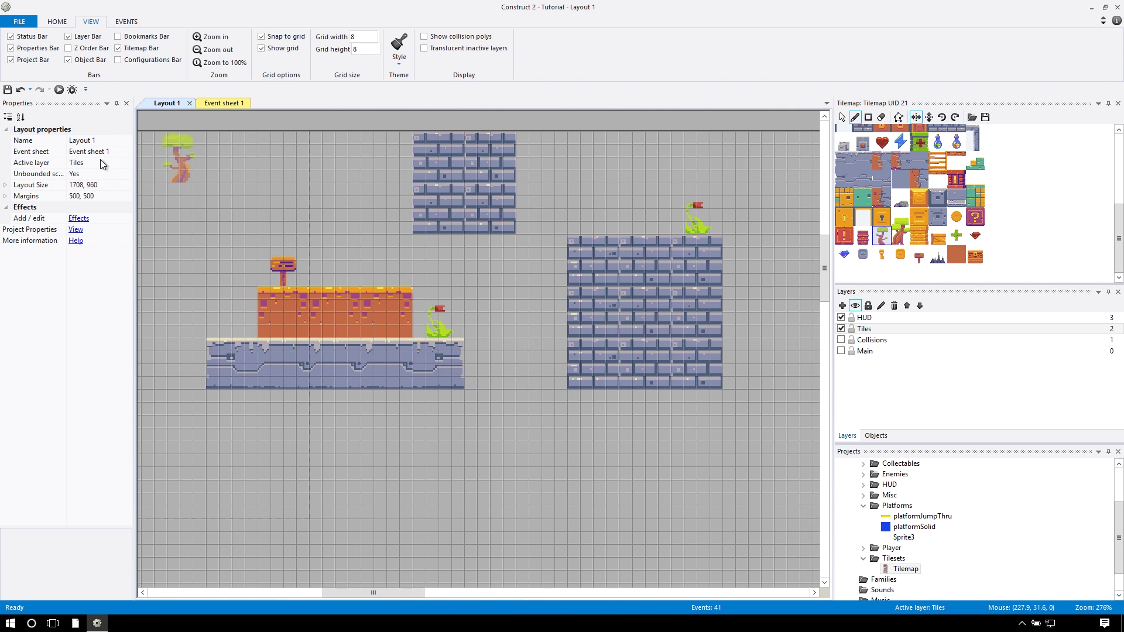
scroll(352, 271, left, 2)
scroll(567, 254, right, 2)
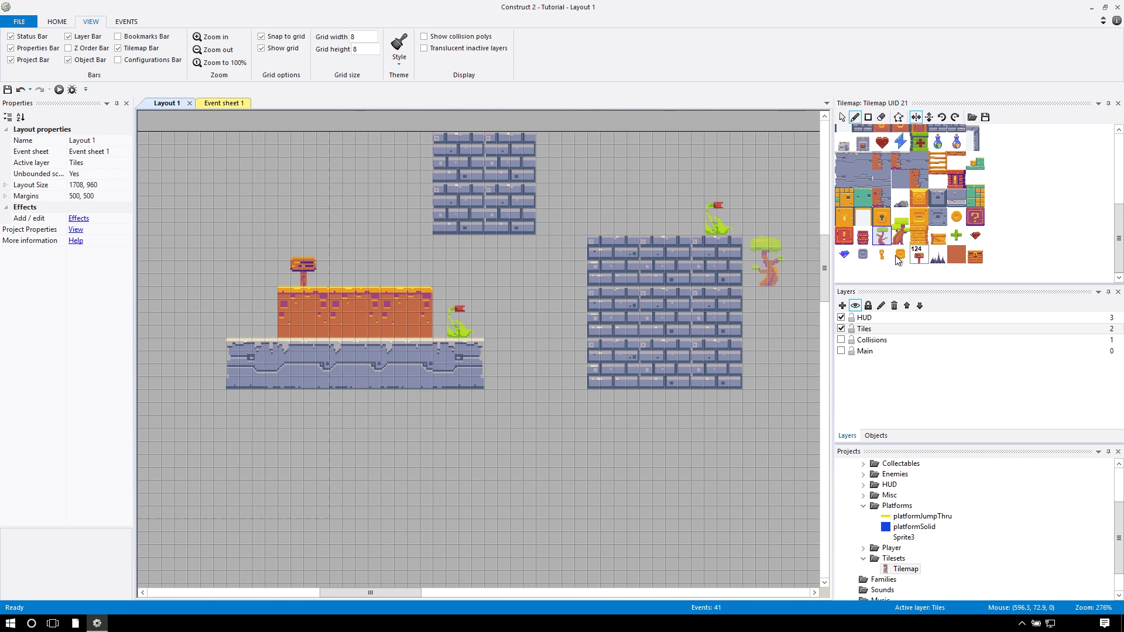
scroll(546, 313, down, 2)
scroll(542, 312, left, 6)
scroll(542, 312, left, 4)
scroll(542, 311, up, 3)
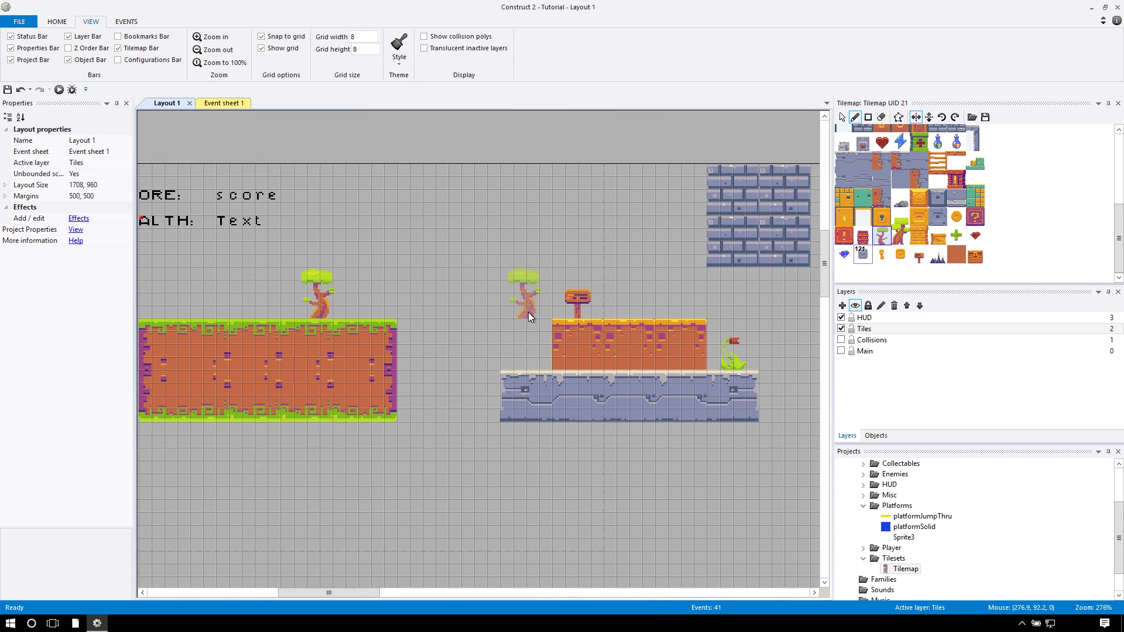
scroll(529, 311, left, 2)
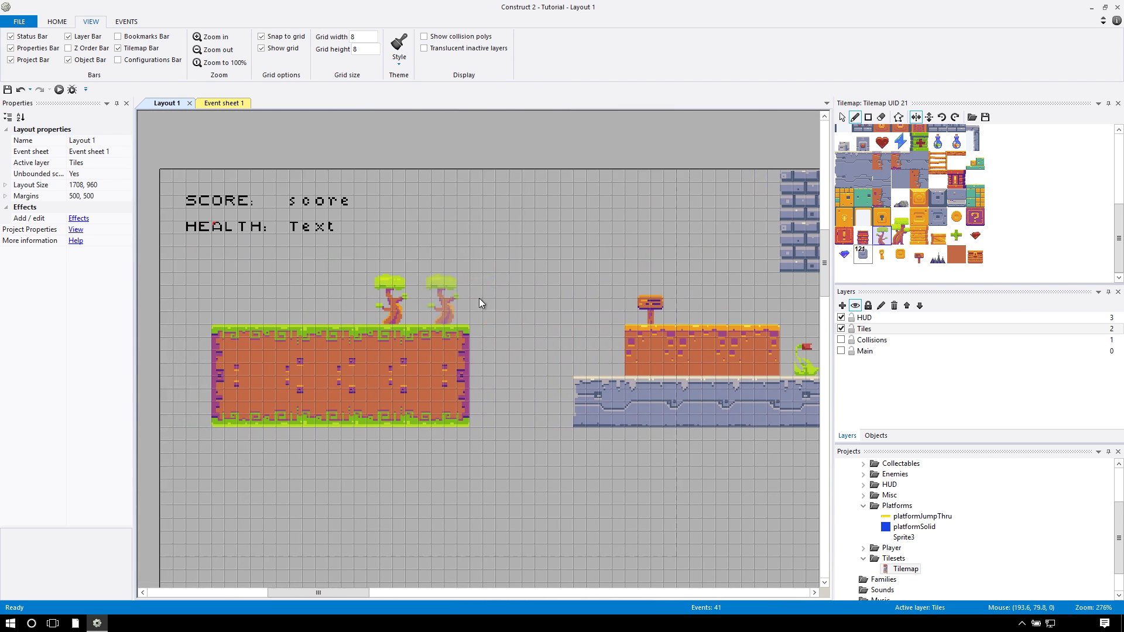
click(902, 328)
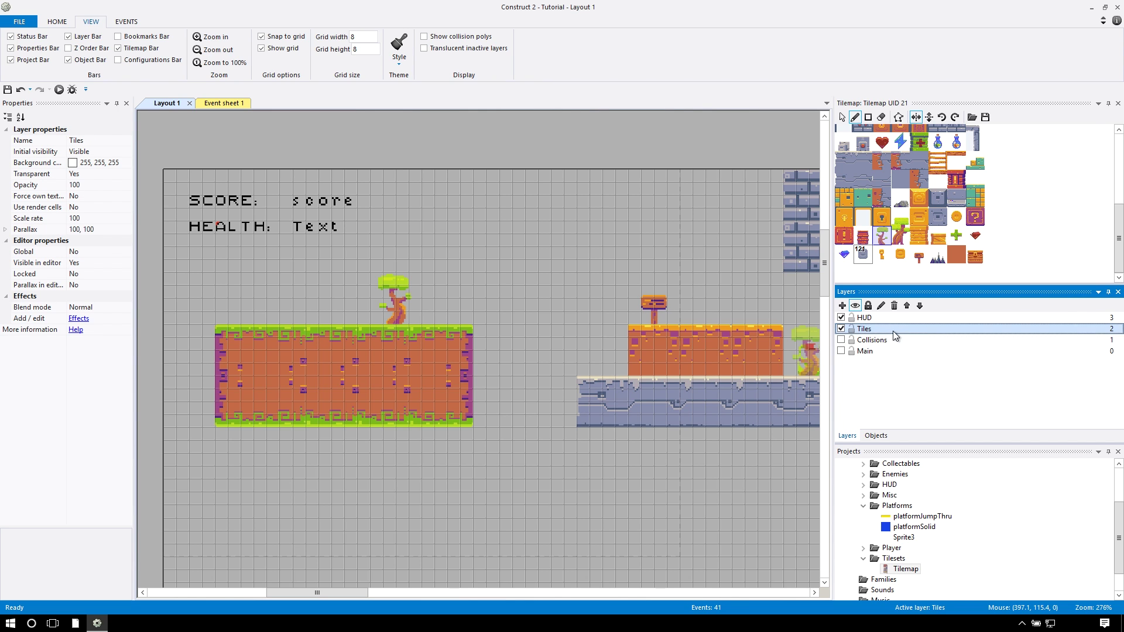
Set the Tiles layer's opacity to 50 and make the Collisions layer visible again
click(96, 185)
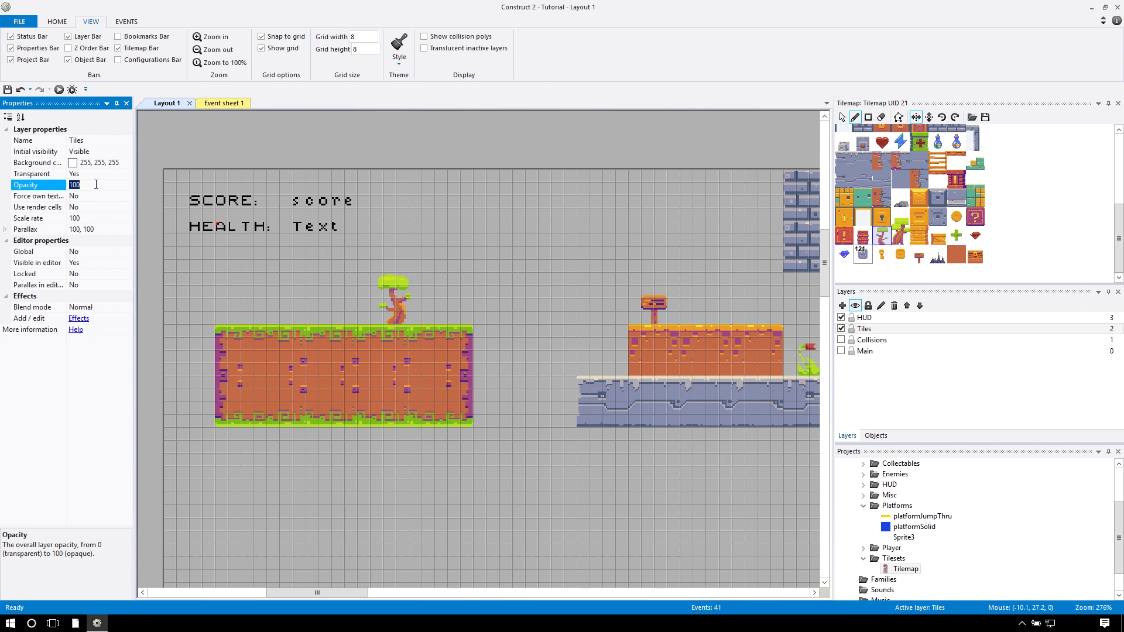
text(50)
key(Return)
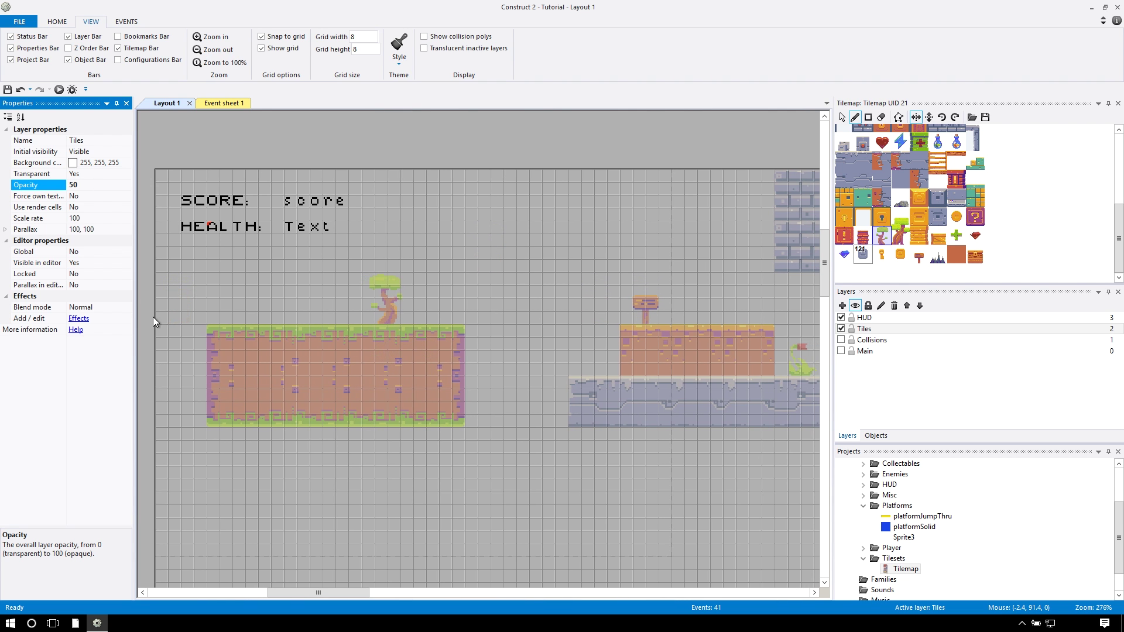
shift+scroll(301, 346, right, 5)
shift+scroll(402, 350, left, 4)
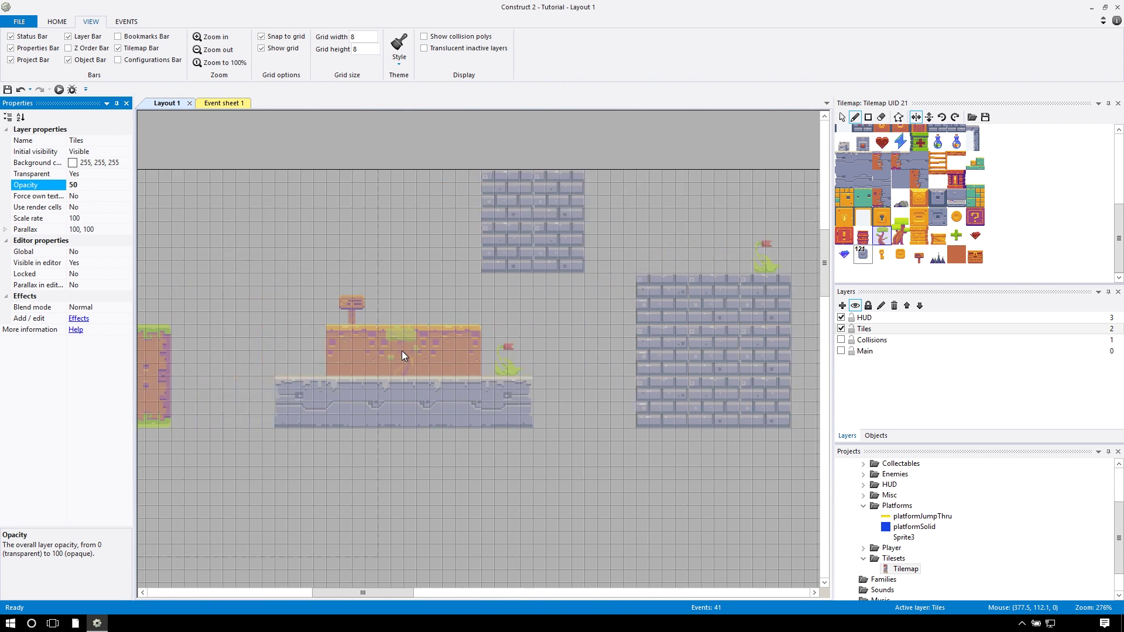
click(842, 340)
Make Collisions the active layer and delete the extra faded tree
click(872, 340)
shift+scroll(704, 290, left, 1)
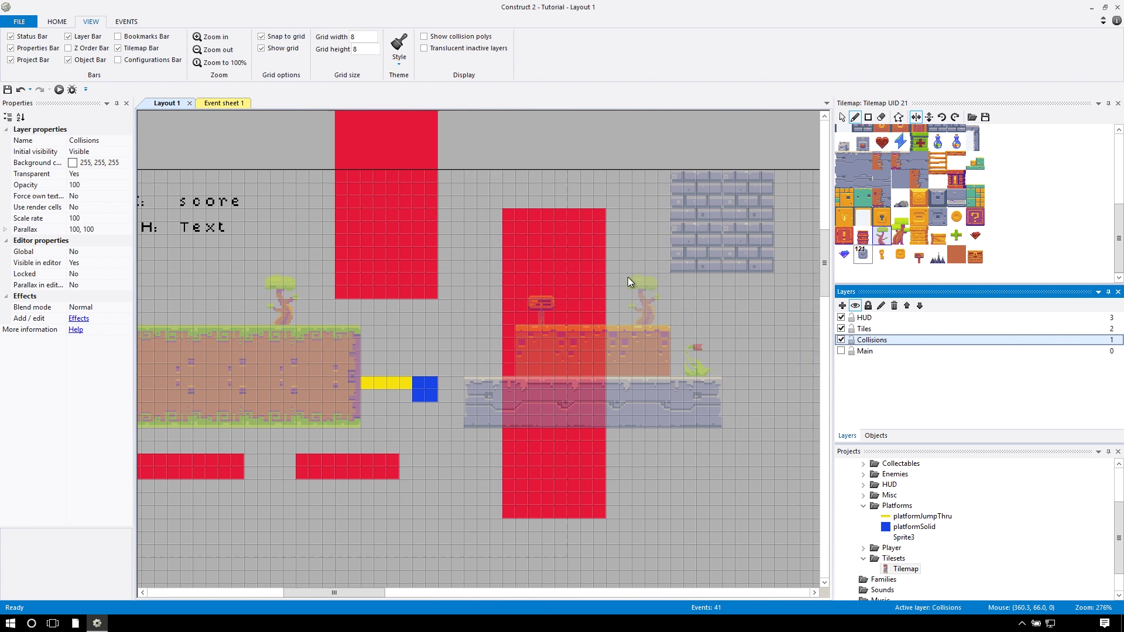
shift+scroll(628, 276, left, 4)
drag(472, 266, 331, 290)
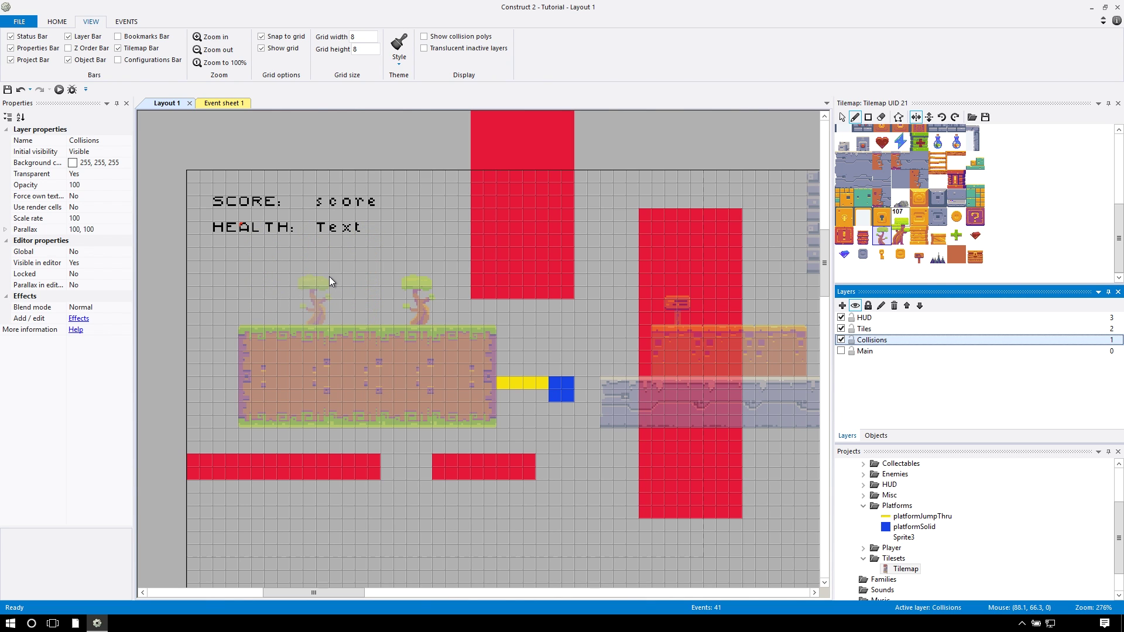
key(Delete)
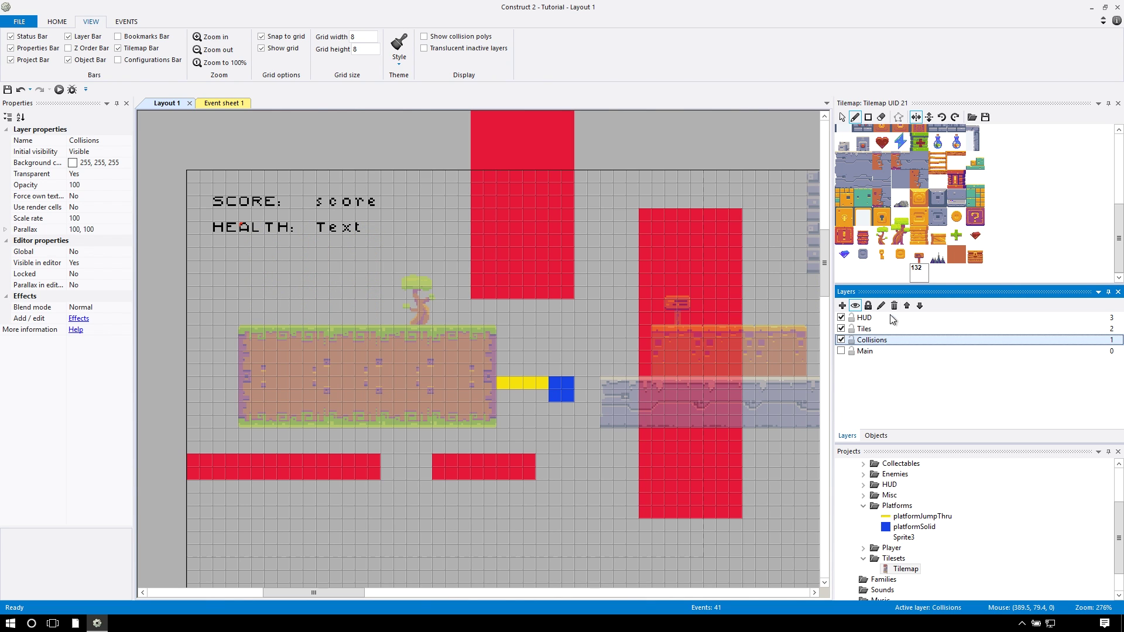
Lock the Tiles layer and keep the score text at the top-left
click(852, 328)
click(851, 339)
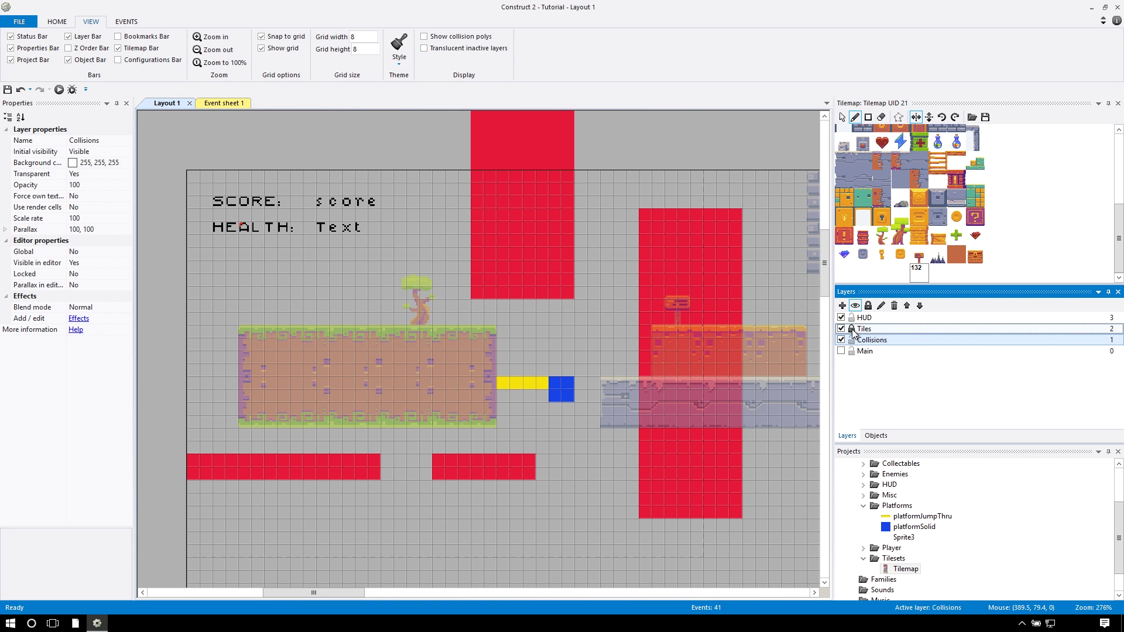
mouse_move(540, 199)
mouse_down()
mouse_move(385, 411)
mouse_move(414, 211)
mouse_move(435, 177)
mouse_move(552, 193)
mouse_up()
Move and resize a red collision block to cover the left platform
drag(519, 153, 290, 492)
scroll(290, 492, down, 4)
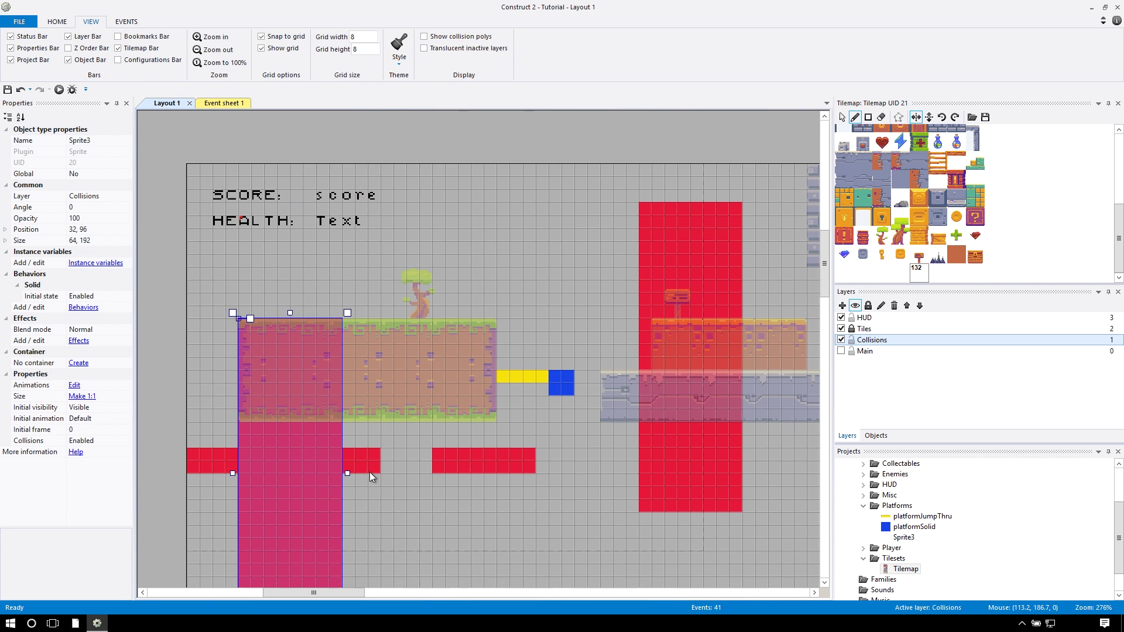
drag(290, 489, 347, 282)
drag(347, 223, 509, 223)
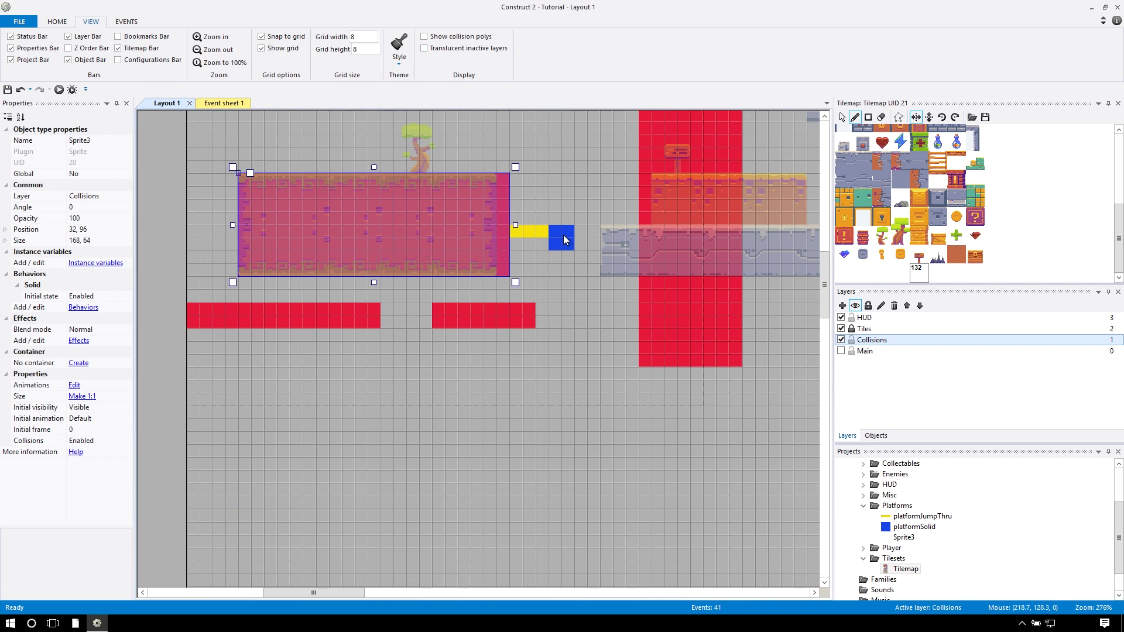
Delete the blue platformSolid block and move the jump-through strip onto the upper platform
click(561, 236)
key(Delete)
click(500, 220)
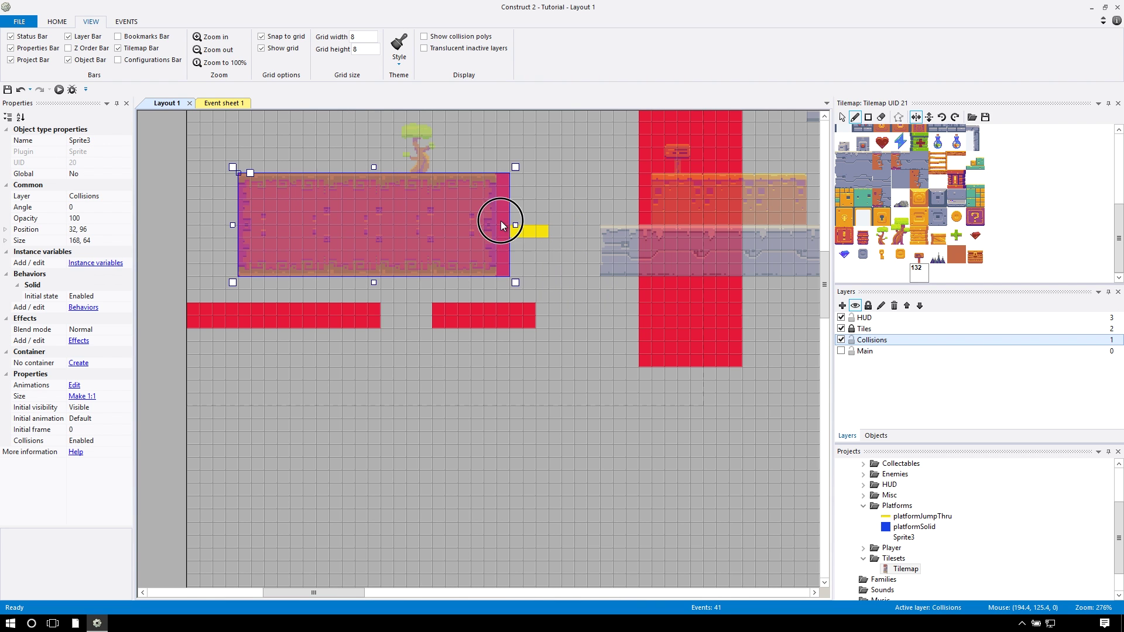
drag(512, 224, 498, 222)
scroll(777, 289, up, 1)
scroll(764, 283, right, 5)
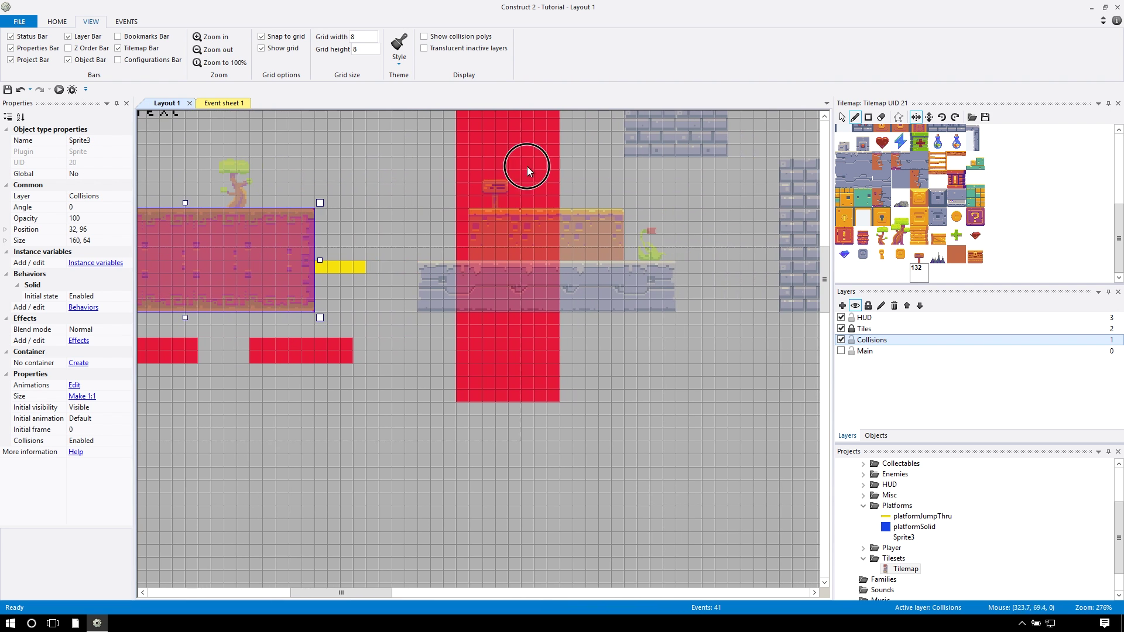
drag(527, 166, 554, 387)
drag(344, 271, 511, 202)
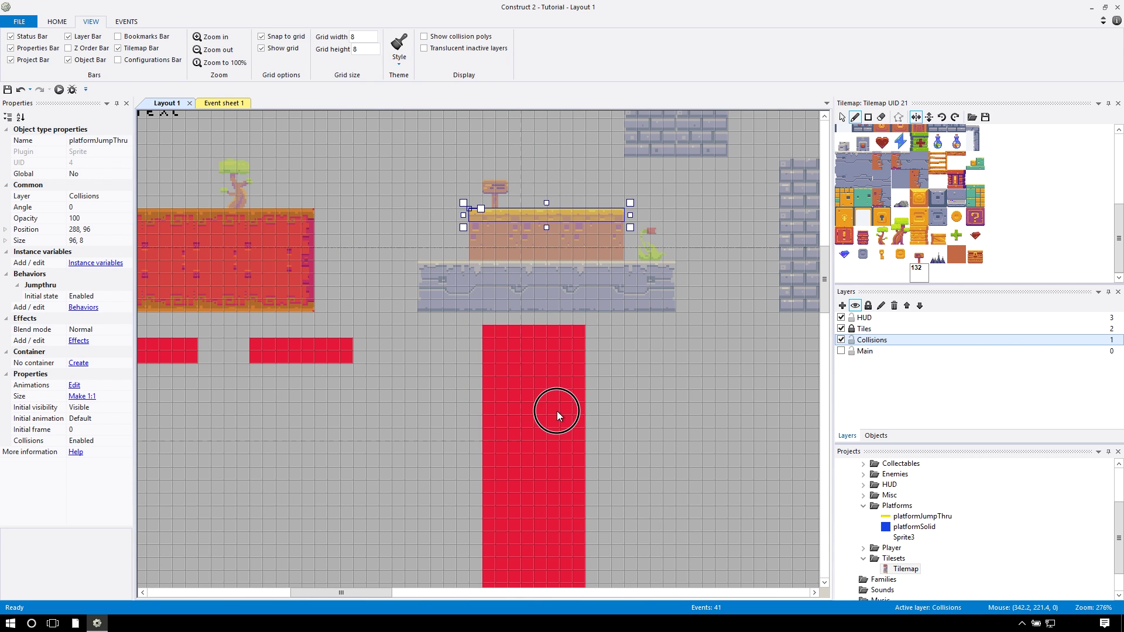
Fit red collision blocks over the stone ledge and toward the brick column
drag(557, 411, 490, 351)
drag(527, 415, 682, 403)
drag(547, 576, 575, 319)
drag(343, 351, 639, 299)
drag(611, 261, 719, 196)
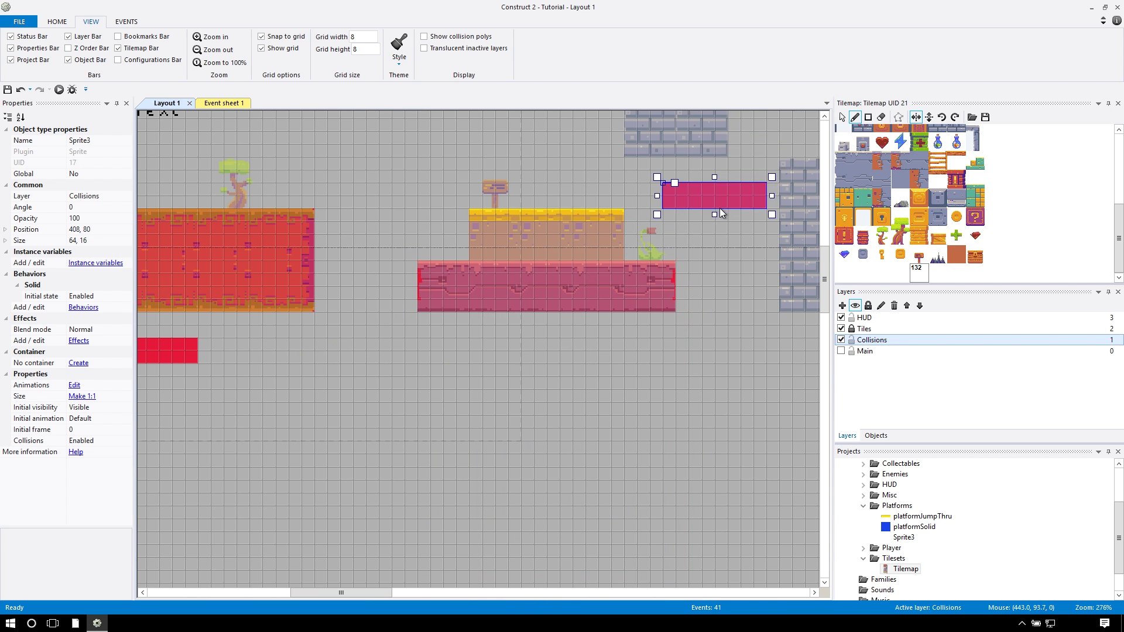
scroll(719, 208, up, 3)
drag(725, 314, 675, 286)
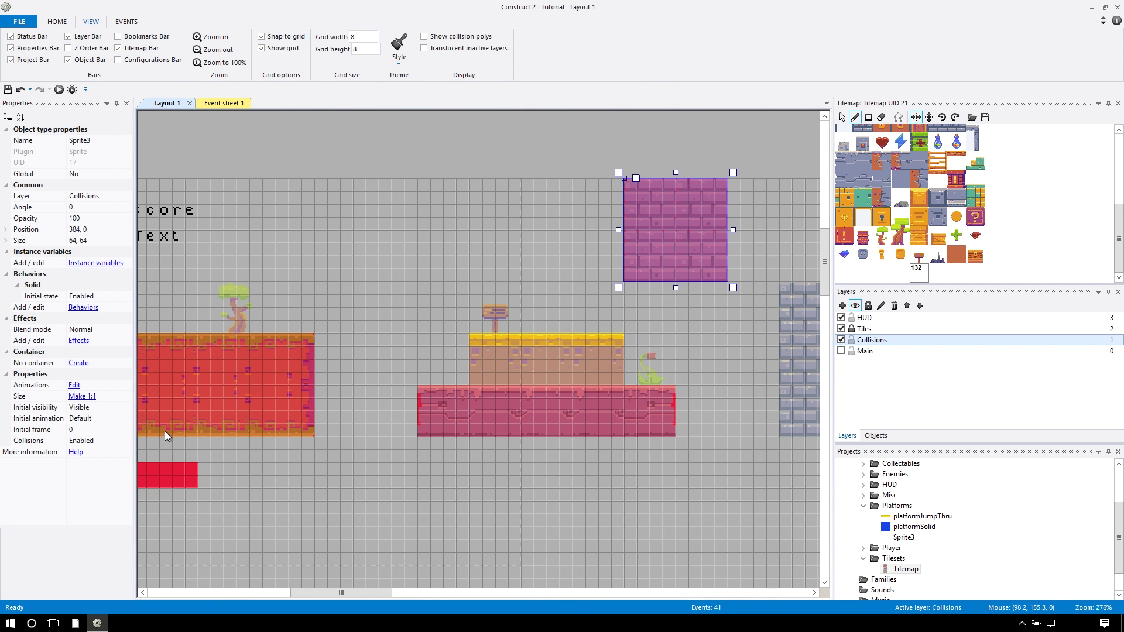
drag(193, 477, 563, 301)
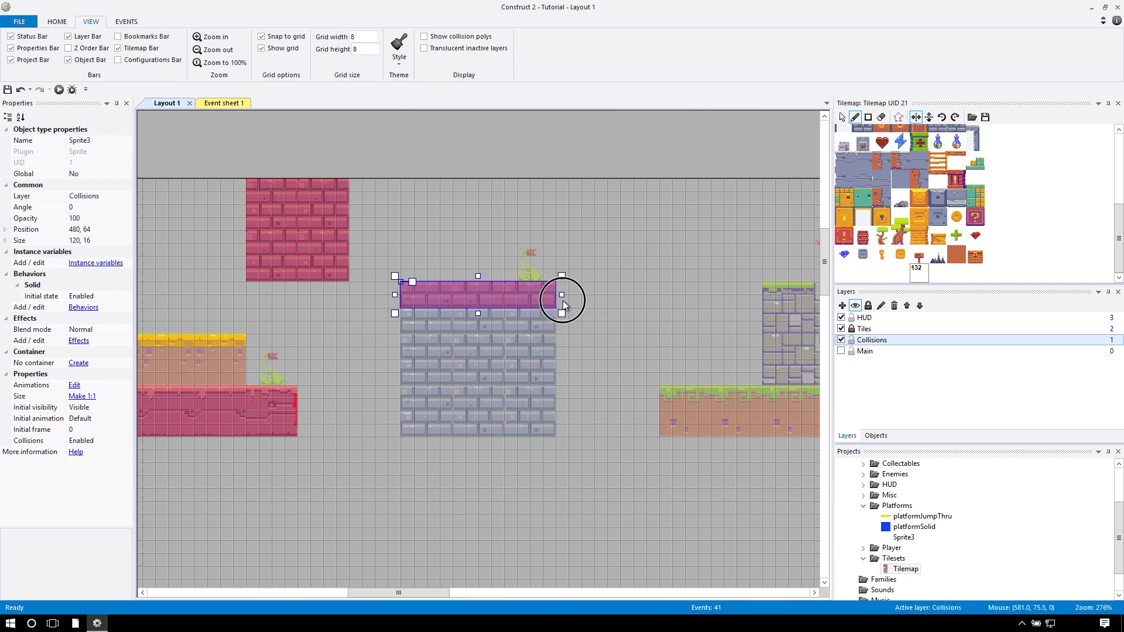
Stretch the bar over the whole brick column and fit a block to the castle's ground
drag(478, 314, 454, 439)
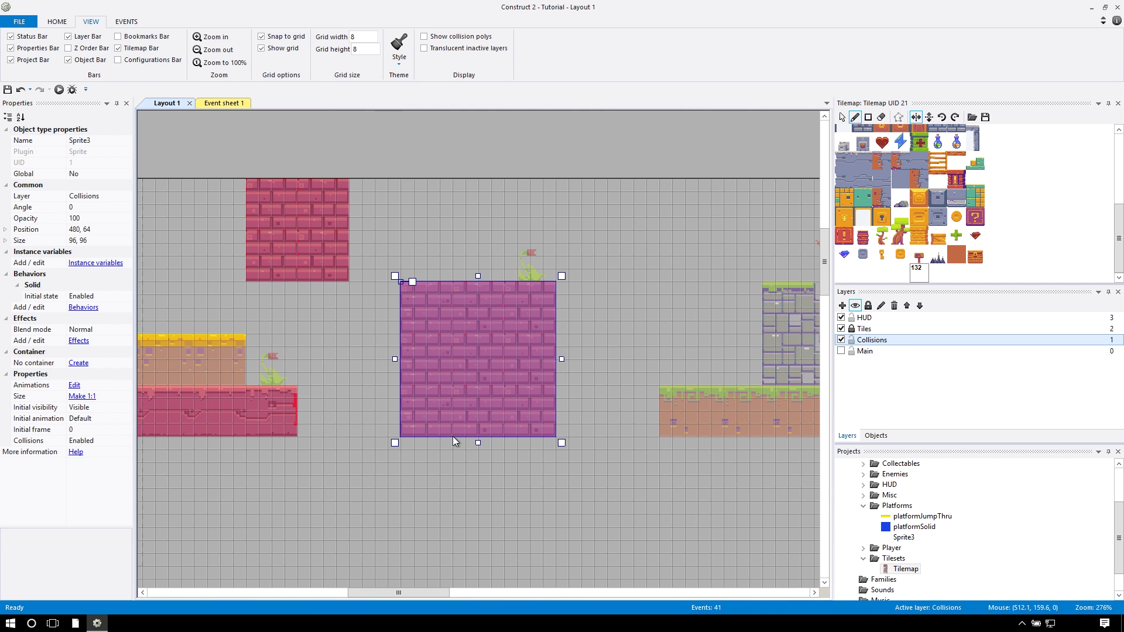
drag(480, 388, 735, 515)
scroll(648, 457, right, 3)
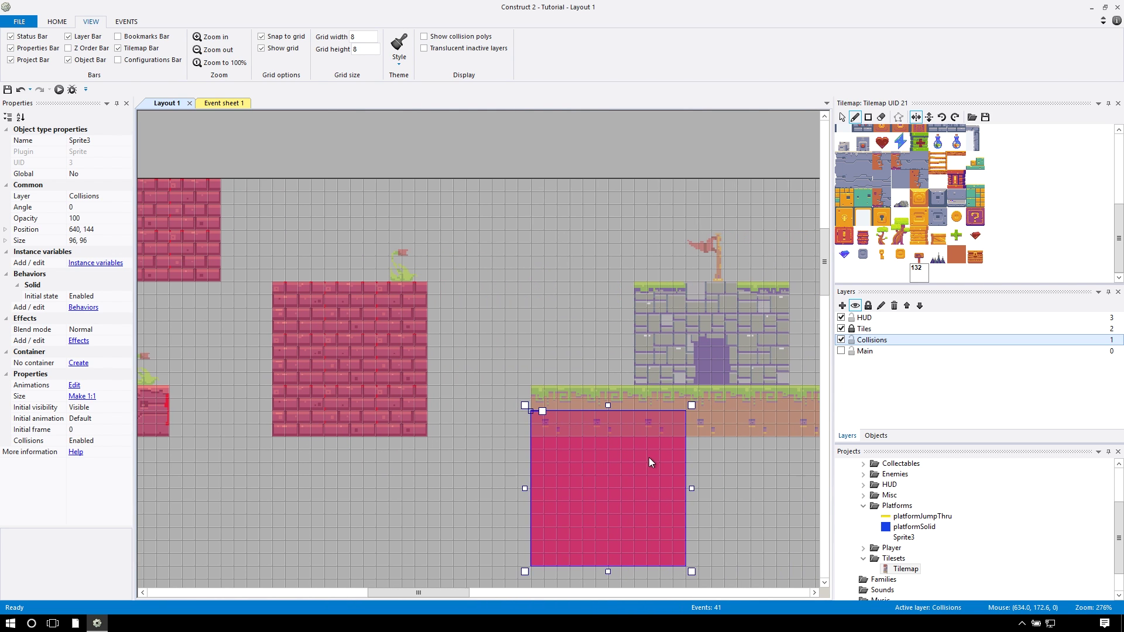
drag(578, 462, 570, 441)
drag(610, 546, 609, 446)
drag(695, 413, 725, 408)
shift+scroll(610, 376, left, 6)
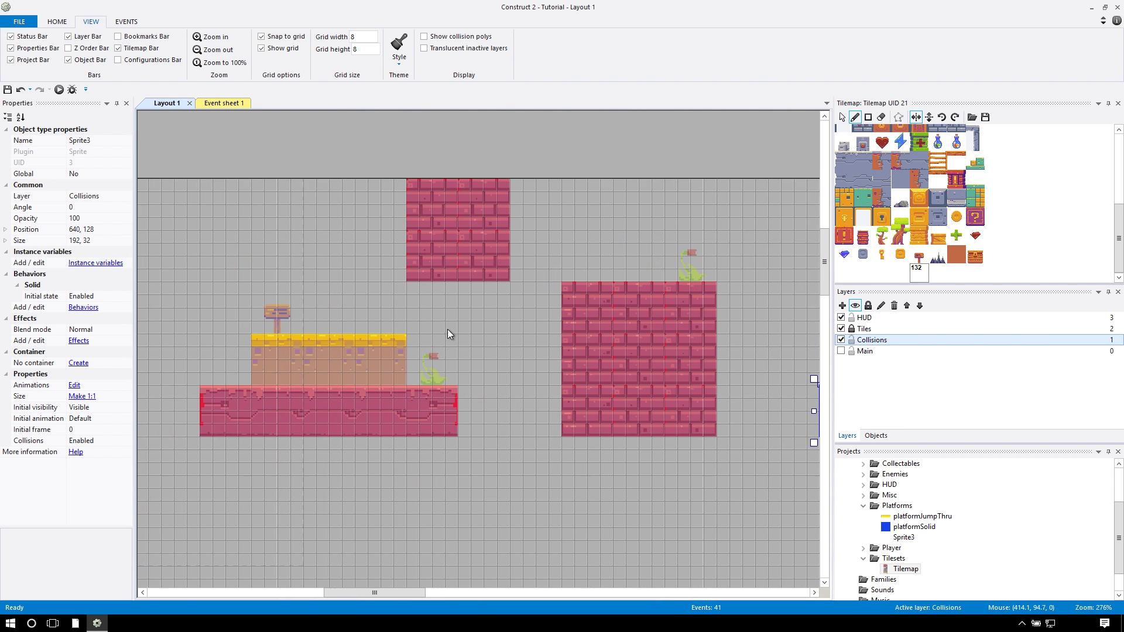
Copy the platformJumpThru strip onto the top of the castle
click(346, 341)
shift+scroll(552, 342, right, 6)
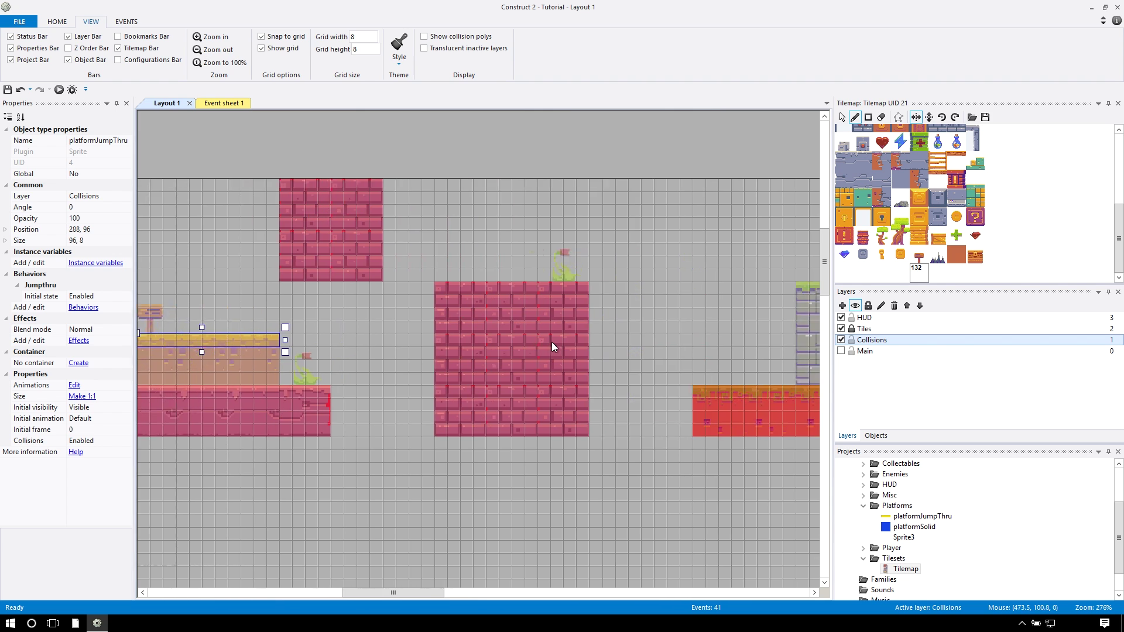
click(500, 288)
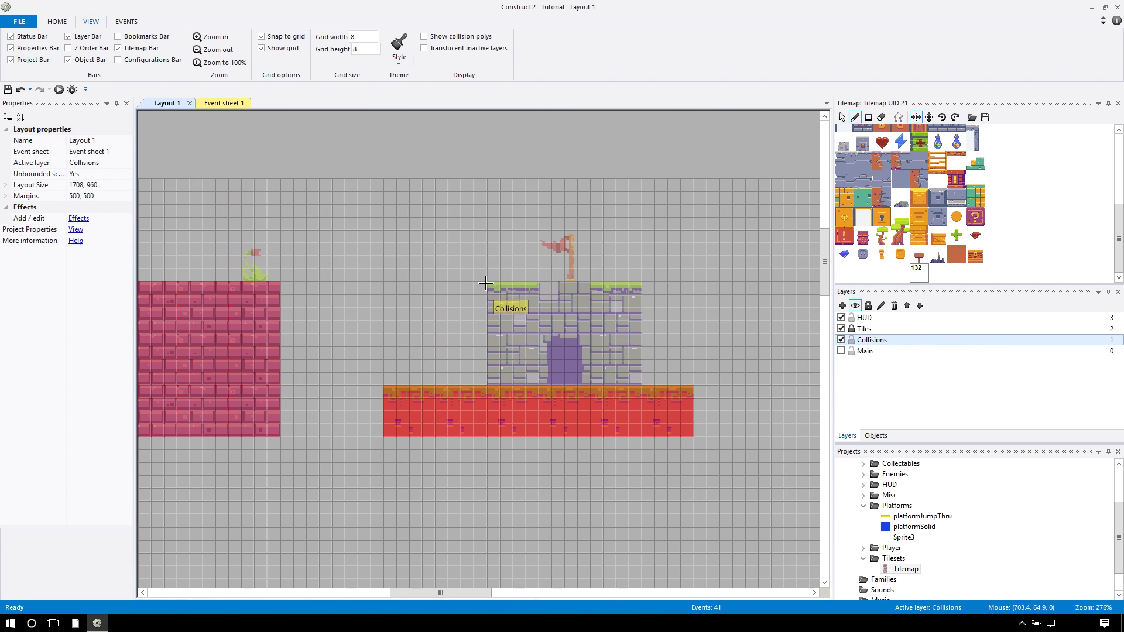
click(485, 284)
click(653, 521)
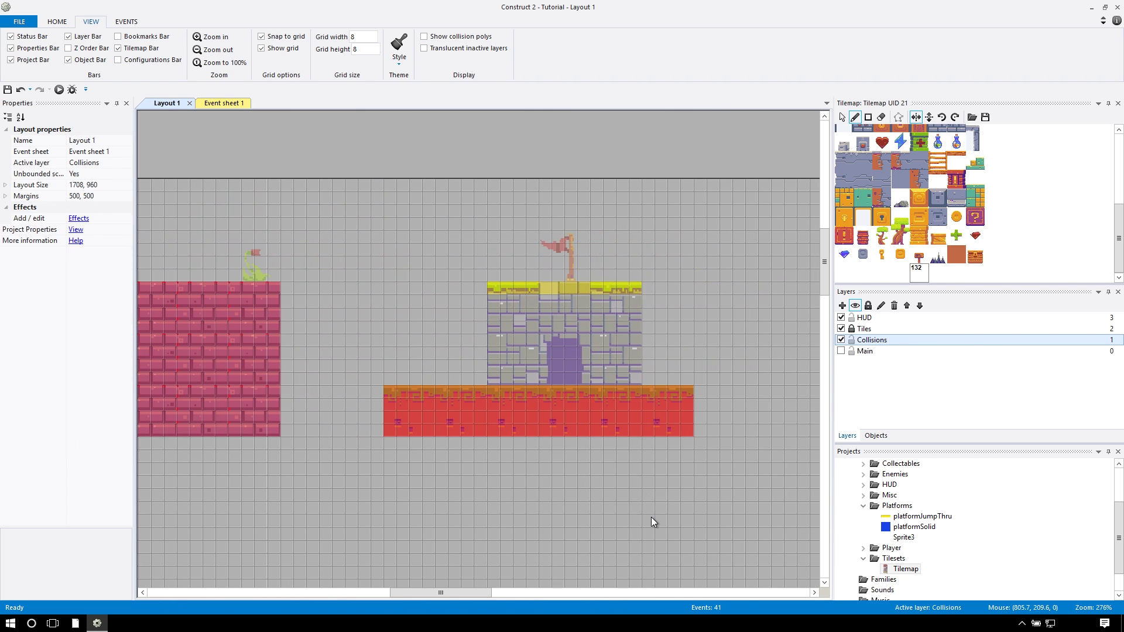
shift+scroll(652, 519, left, 10)
shift+scroll(651, 517, left, 3)
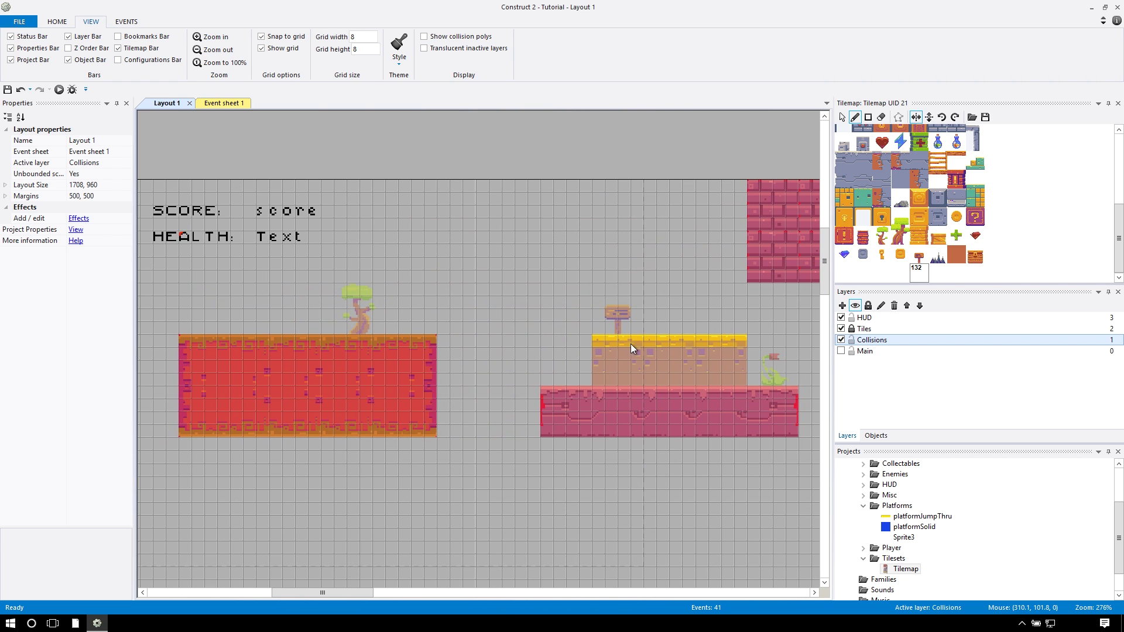
Show the Main layer and move the player, spikes and pink enemy onto the platforms
click(841, 352)
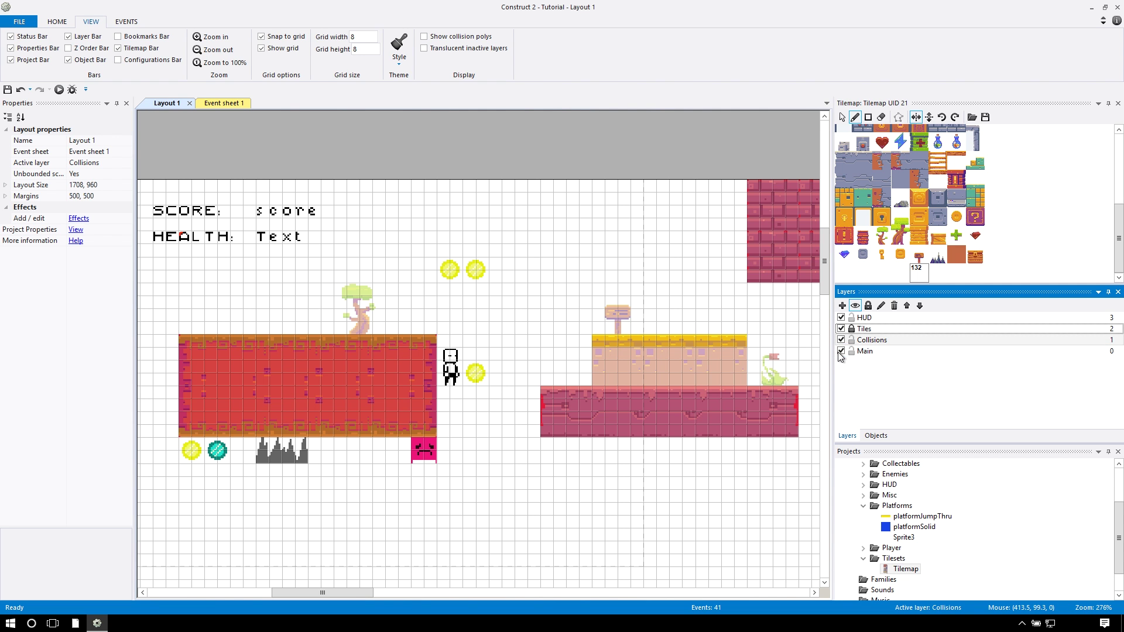
scroll(476, 409, right, 8)
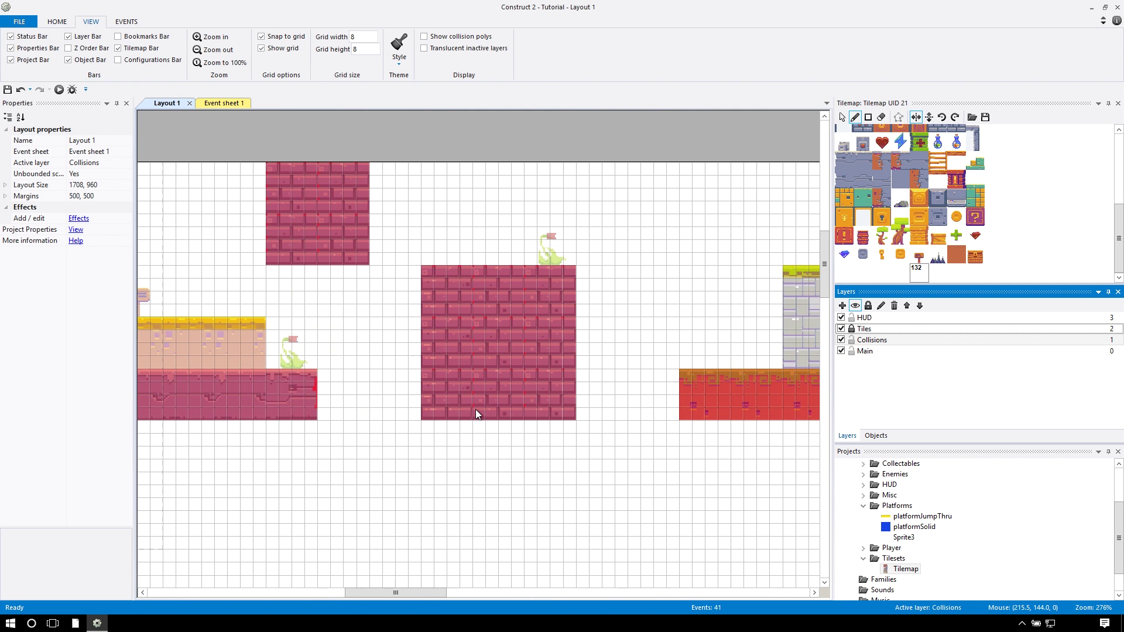
scroll(429, 400, left, 8)
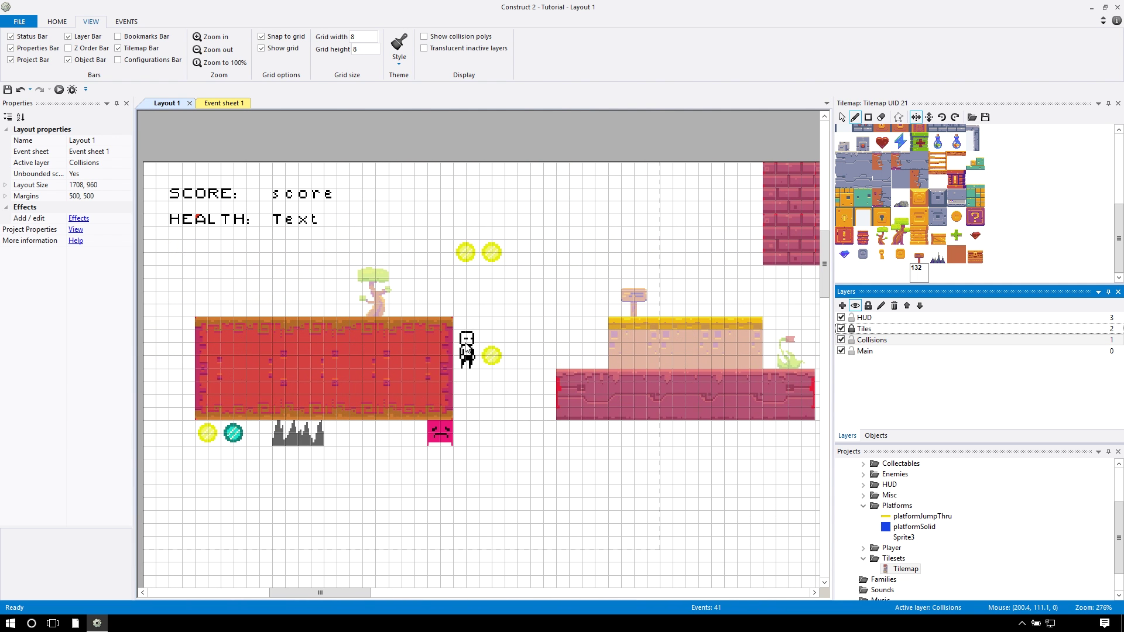
drag(454, 353, 234, 292)
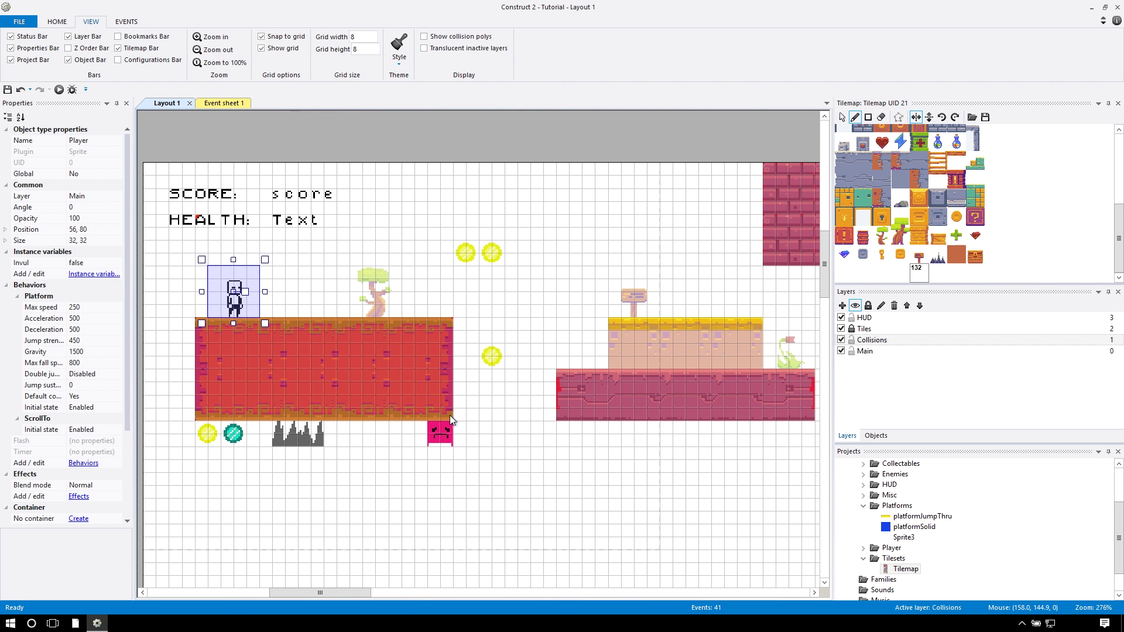
scroll(552, 434, right, 2)
scroll(476, 417, left, 1)
drag(202, 438, 293, 309)
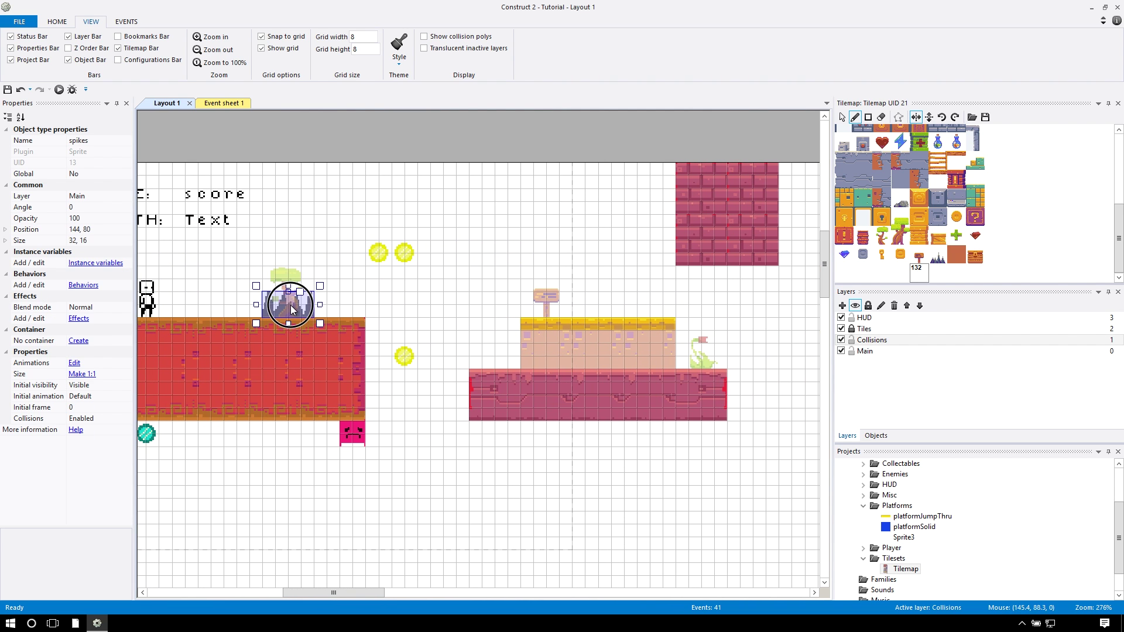
scroll(360, 367, left, 2)
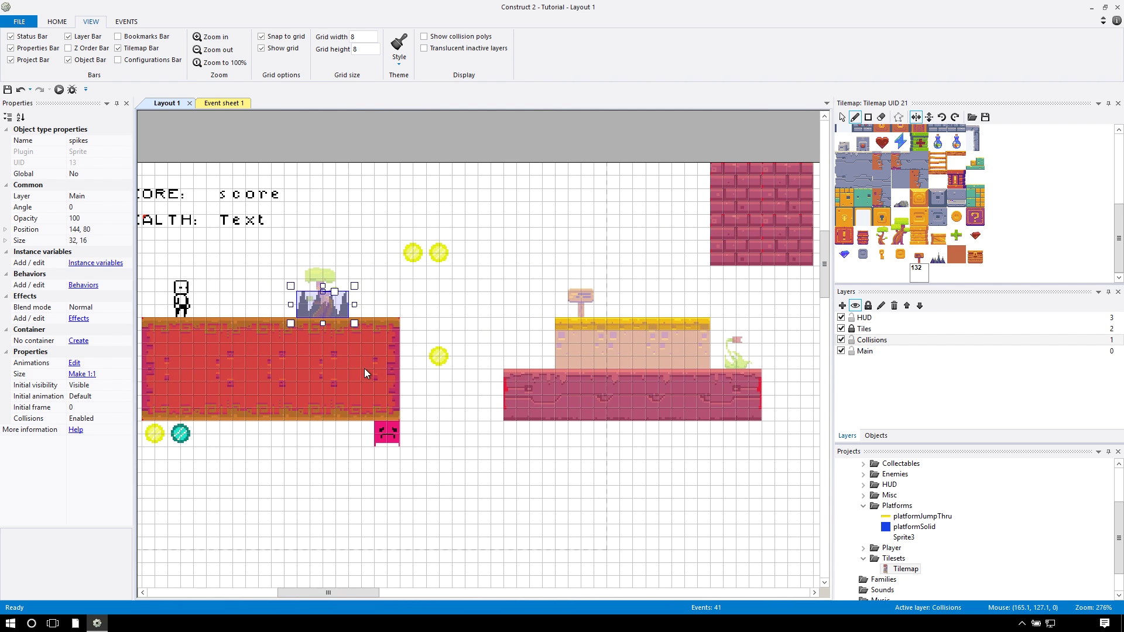
drag(412, 257, 574, 297)
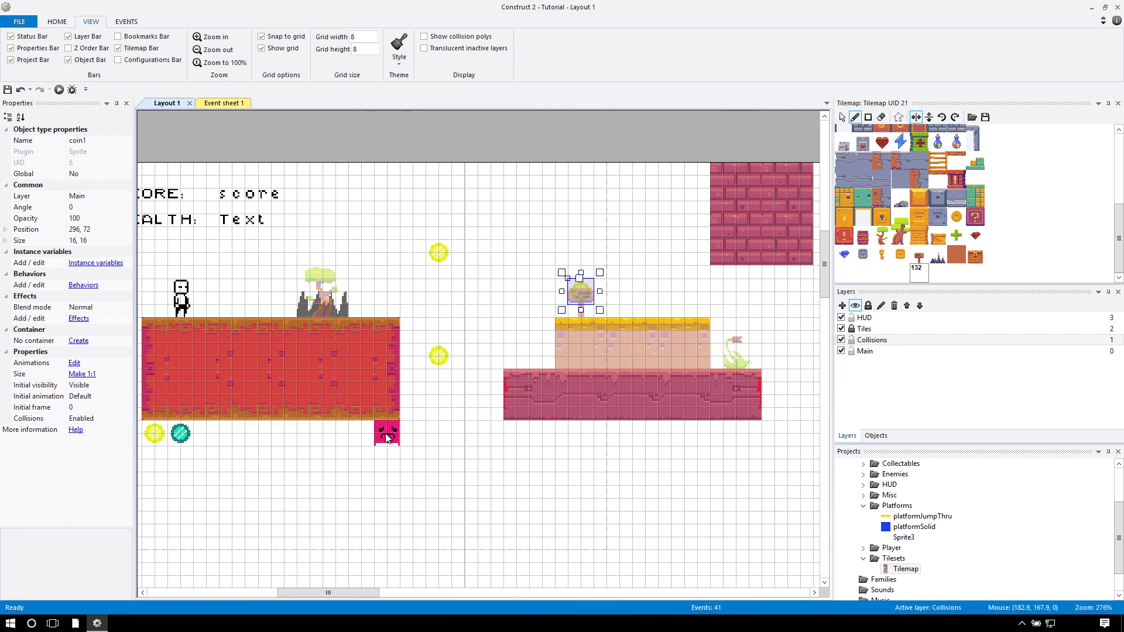
drag(386, 438, 650, 355)
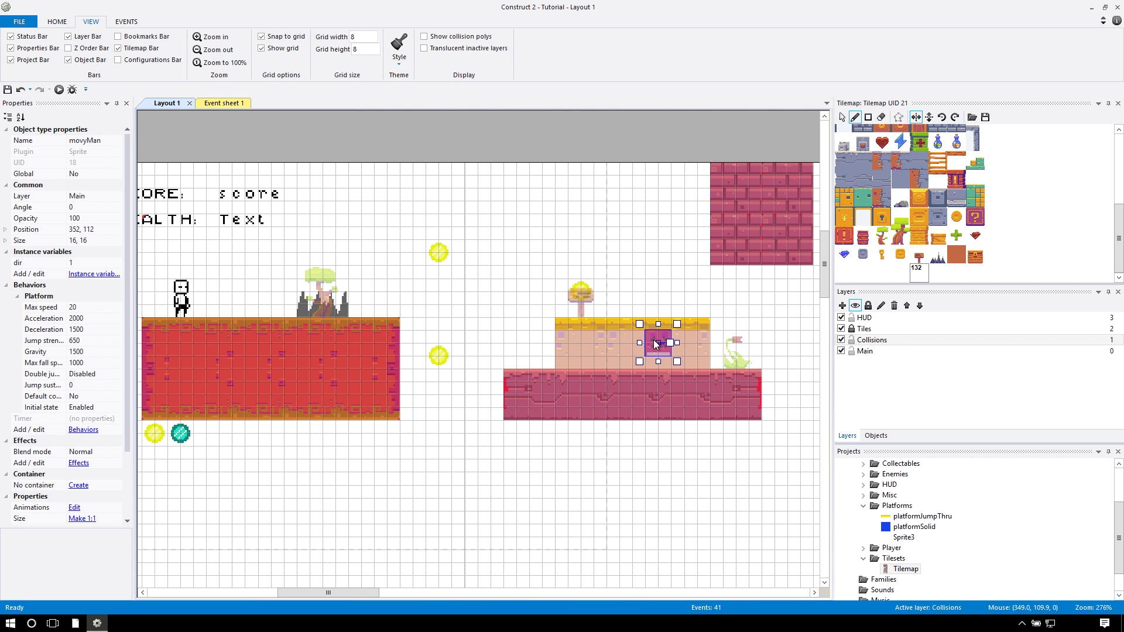
Move coins atop the right brick wall, further right, and onto the platform by the tree
drag(438, 355, 668, 510)
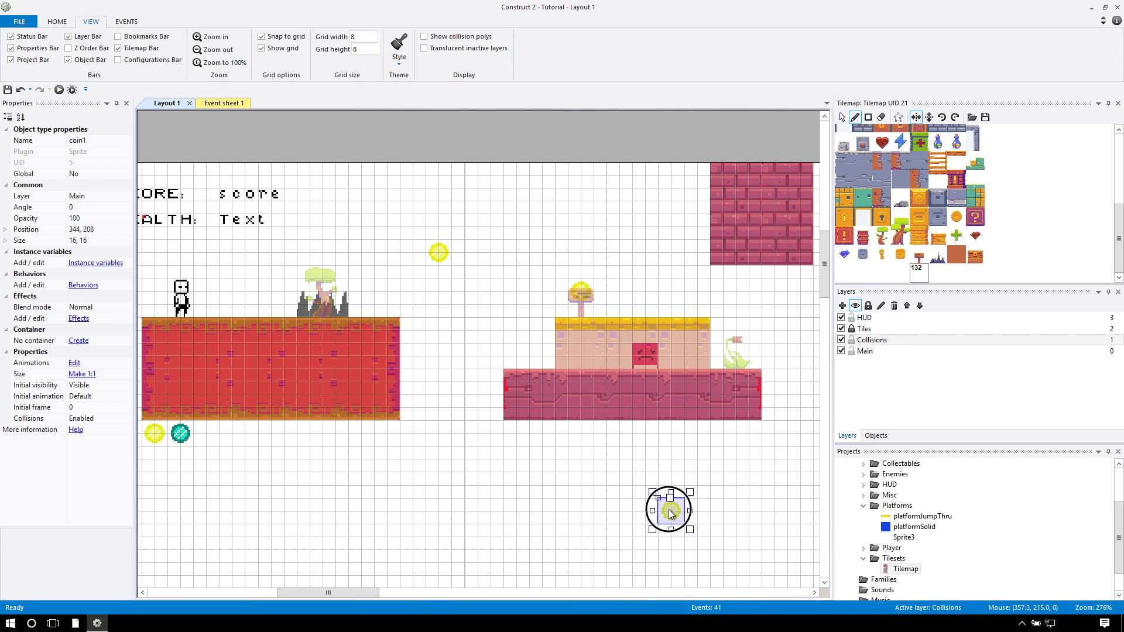
shift+scroll(640, 456, right, 5)
drag(491, 504, 724, 260)
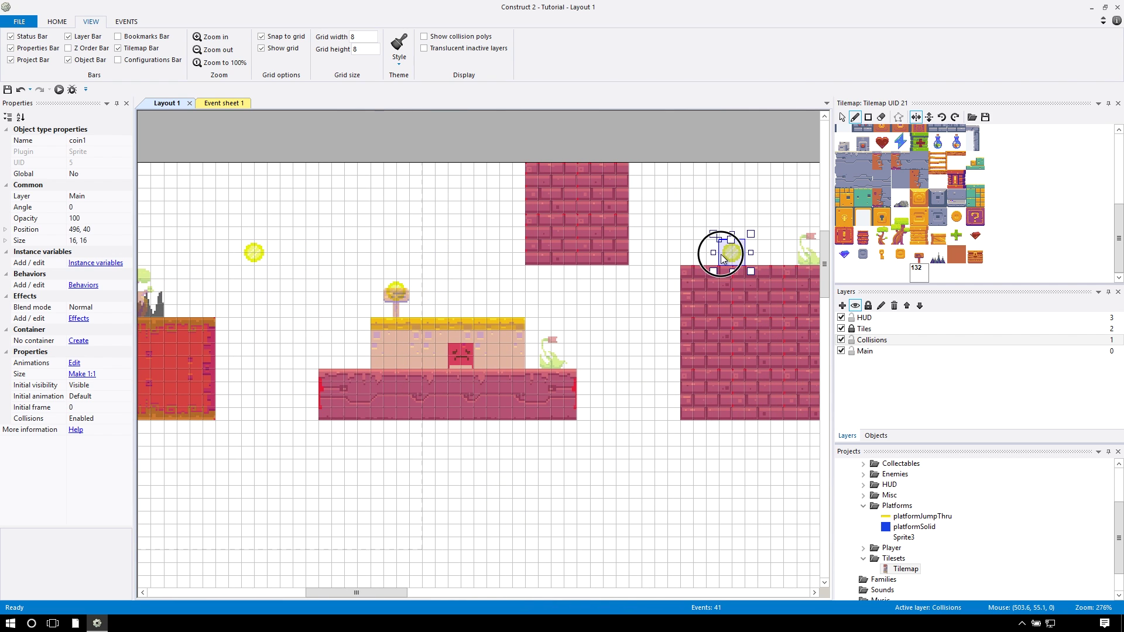
drag(252, 250, 647, 181)
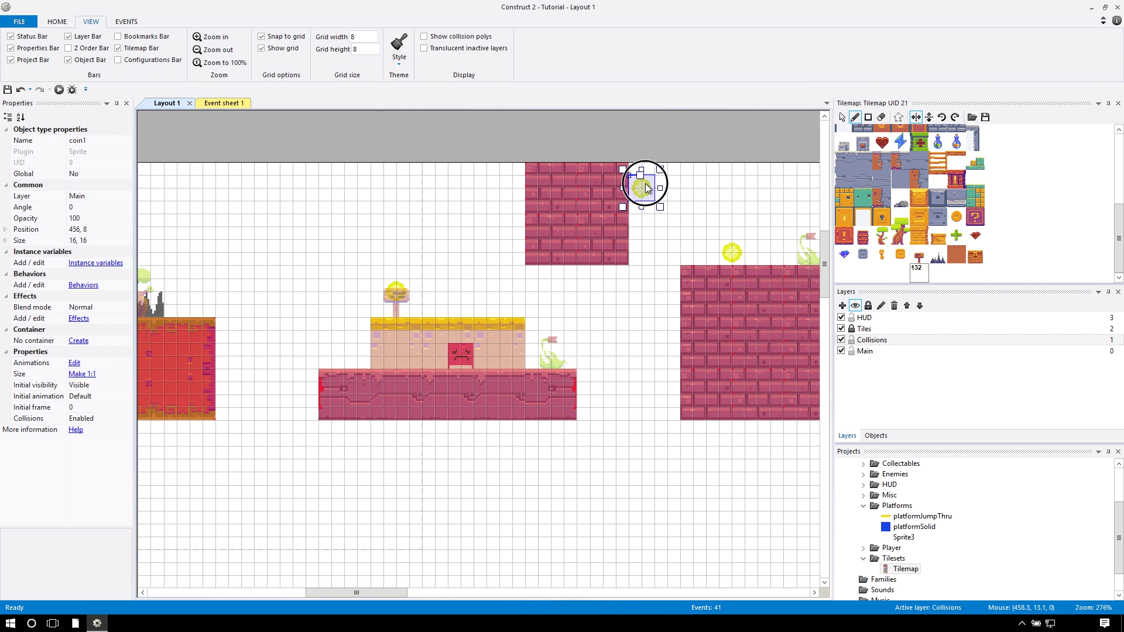
shift+scroll(466, 349, left, 6)
drag(251, 433, 717, 357)
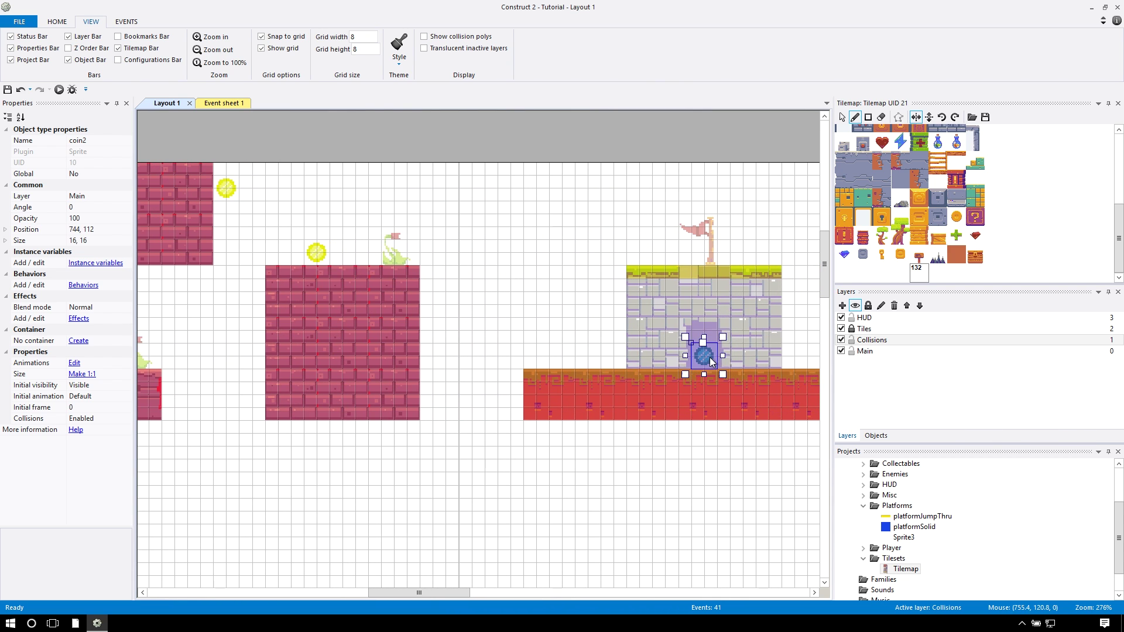
scroll(560, 350, left, 10)
drag(363, 418, 460, 303)
click(635, 485)
scroll(534, 409, right, 2)
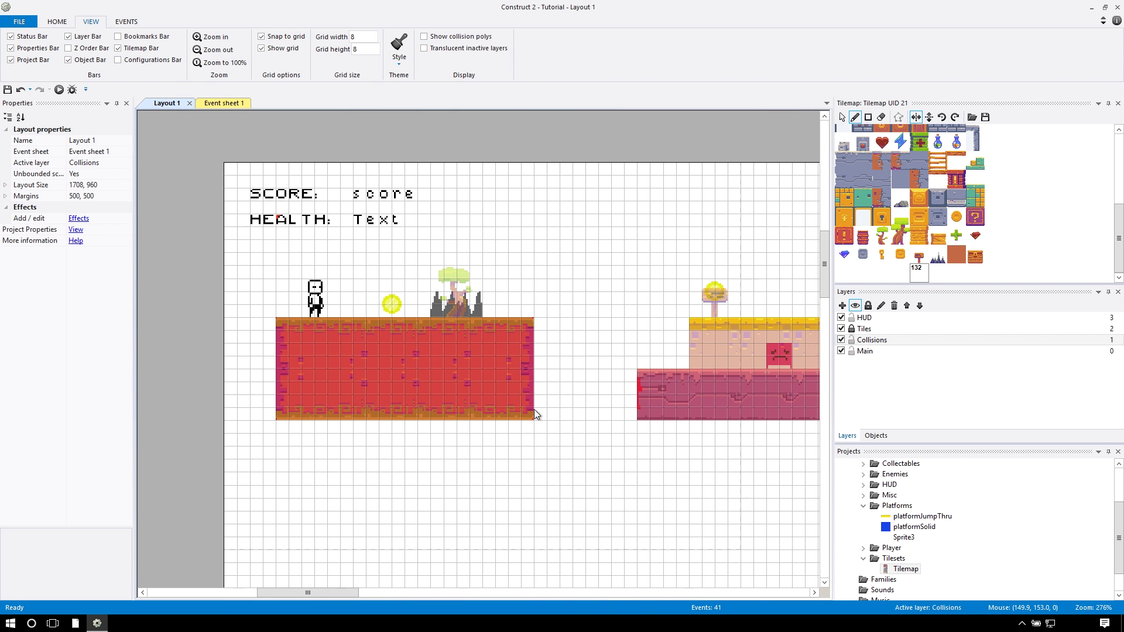
Reorder the layers to HUD, Main, Collisions, Tiles by dragging Tiles to the bottom
scroll(534, 410, right, 1)
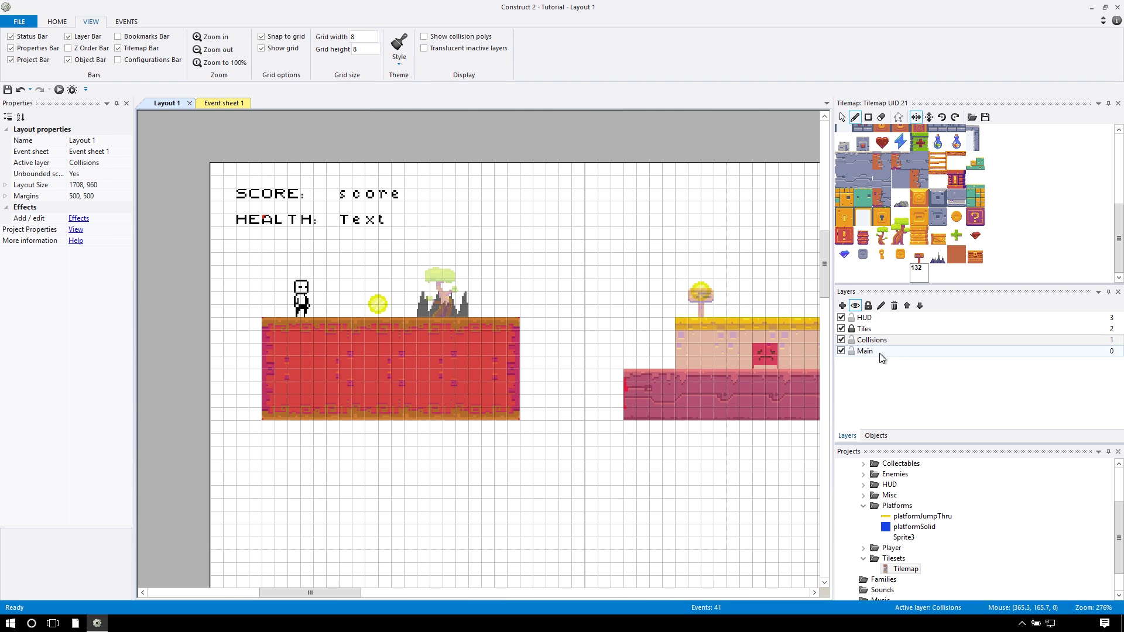
scroll(643, 384, right, 1)
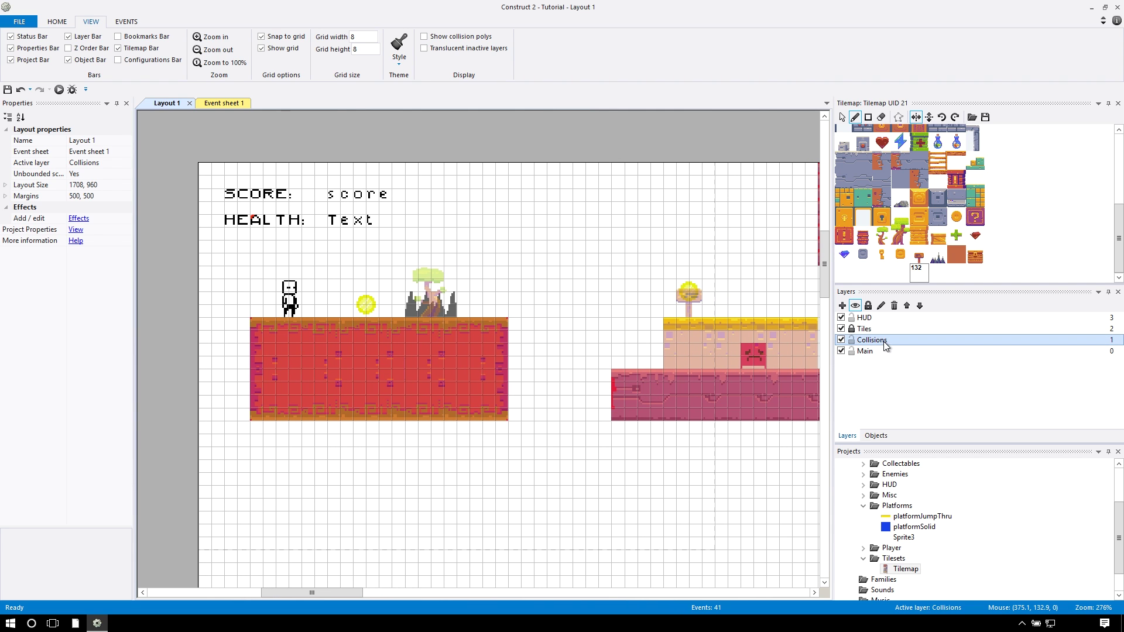
scroll(585, 375, right, 1)
scroll(609, 373, right, 1)
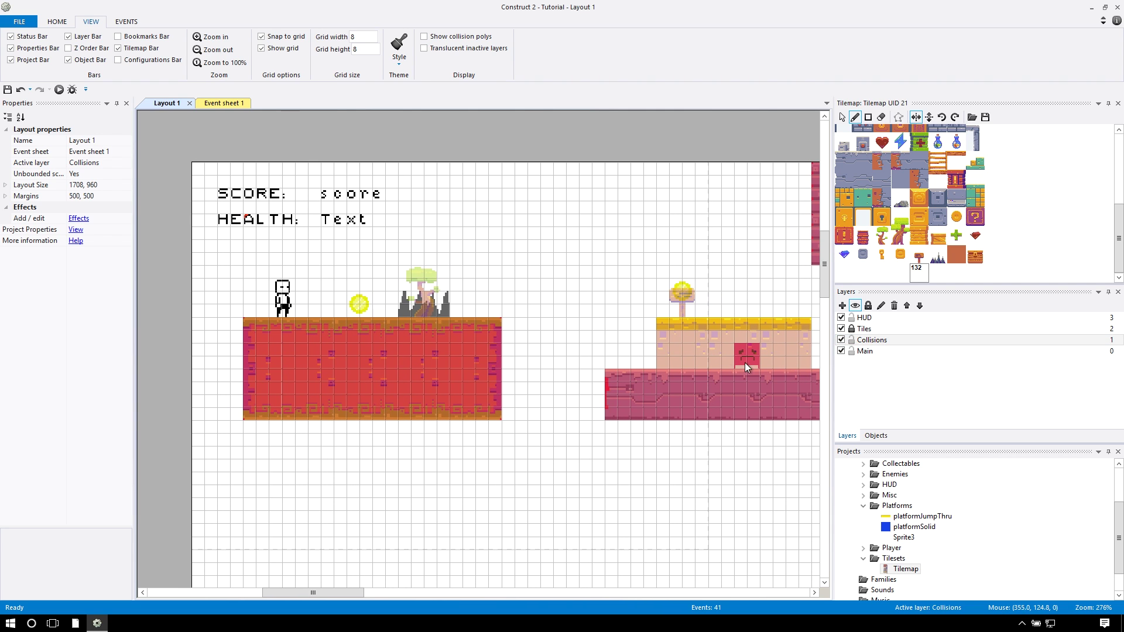
scroll(693, 391, right, 5)
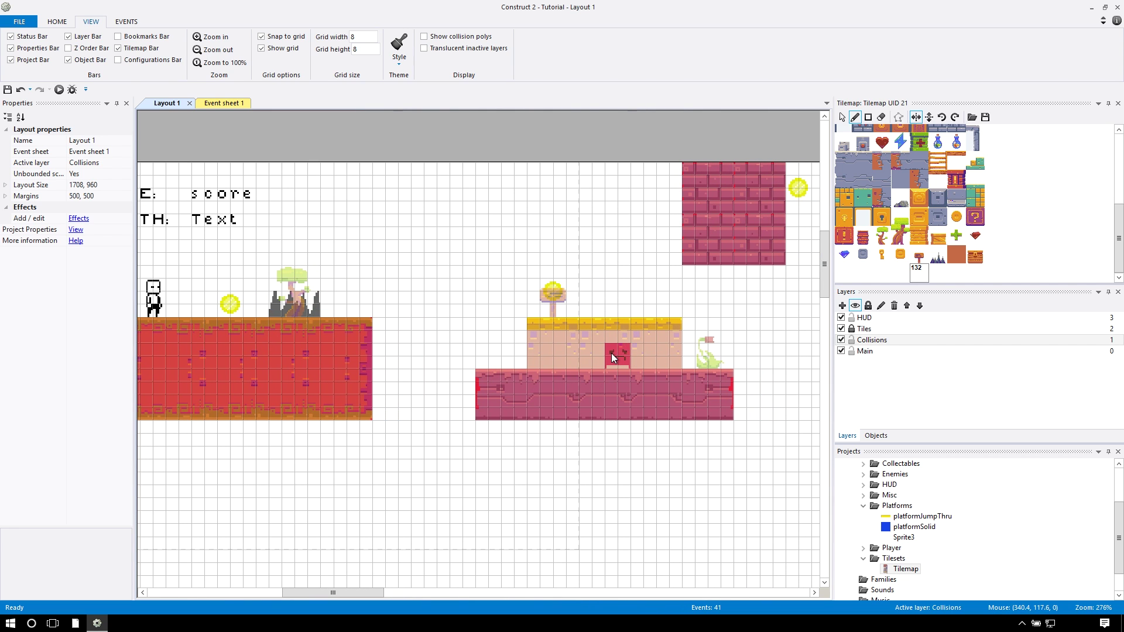
click(613, 358)
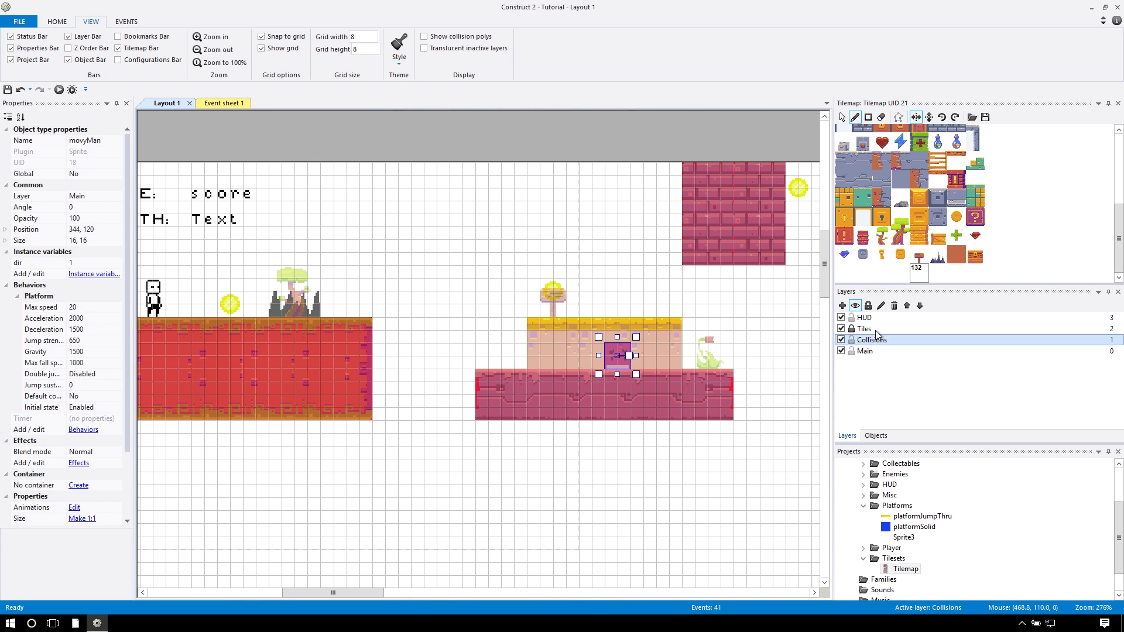
mouse_move(884, 328)
mouse_down()
mouse_move(885, 351)
mouse_move(867, 335)
mouse_move(872, 346)
mouse_up()
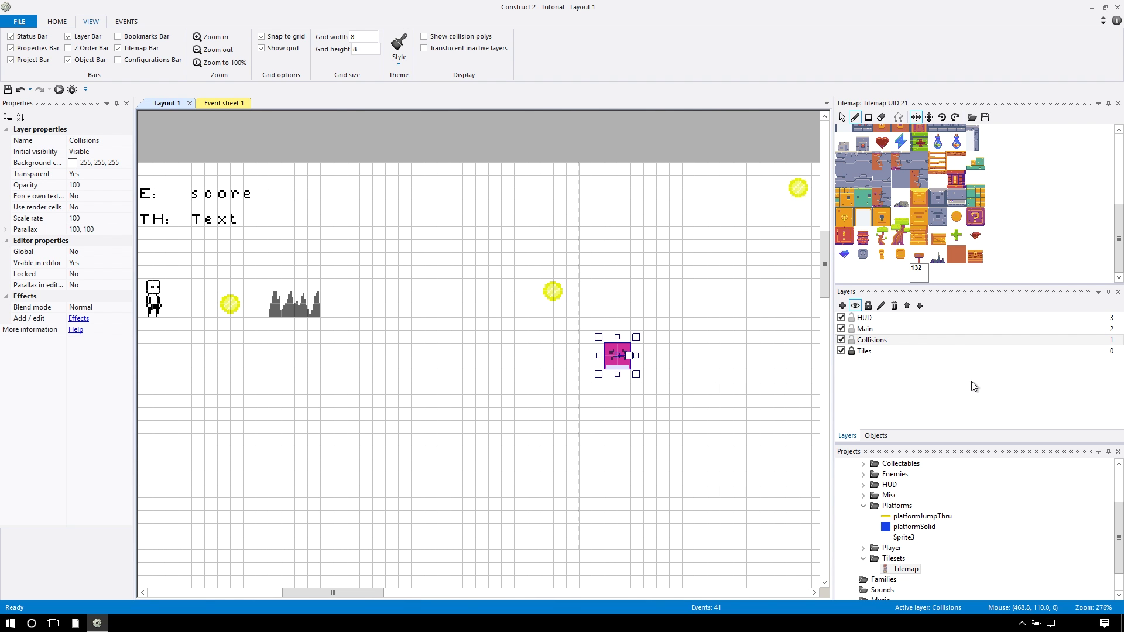
Set the Main layer's Transparent property to Yes
scroll(794, 378, left, 5)
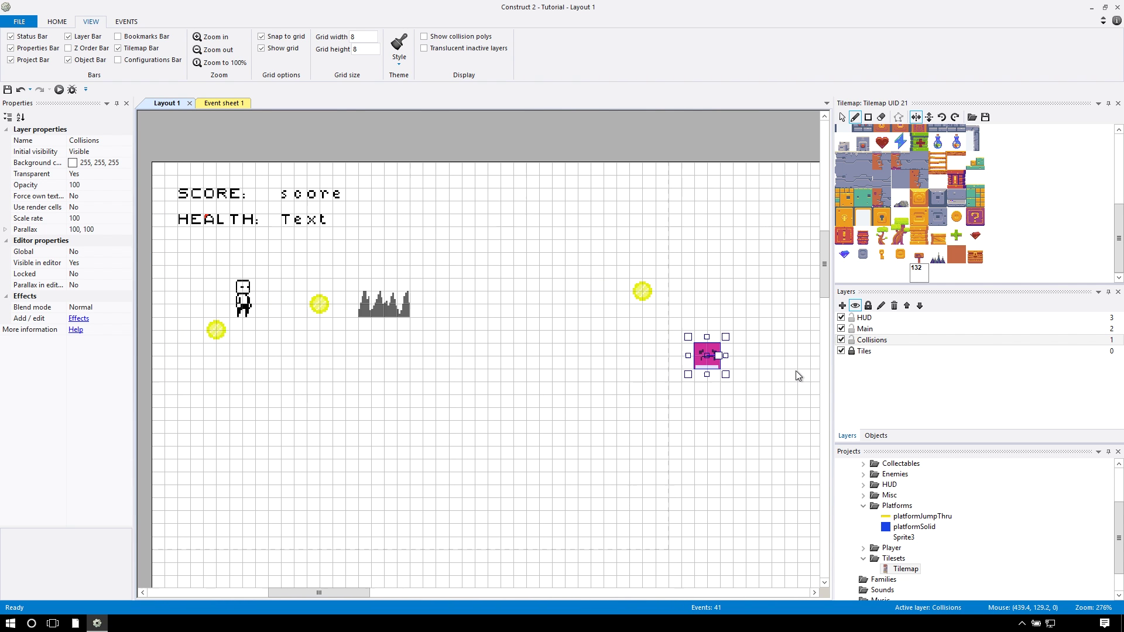
scroll(795, 375, right, 8)
scroll(795, 374, right, 3)
scroll(778, 372, left, 5)
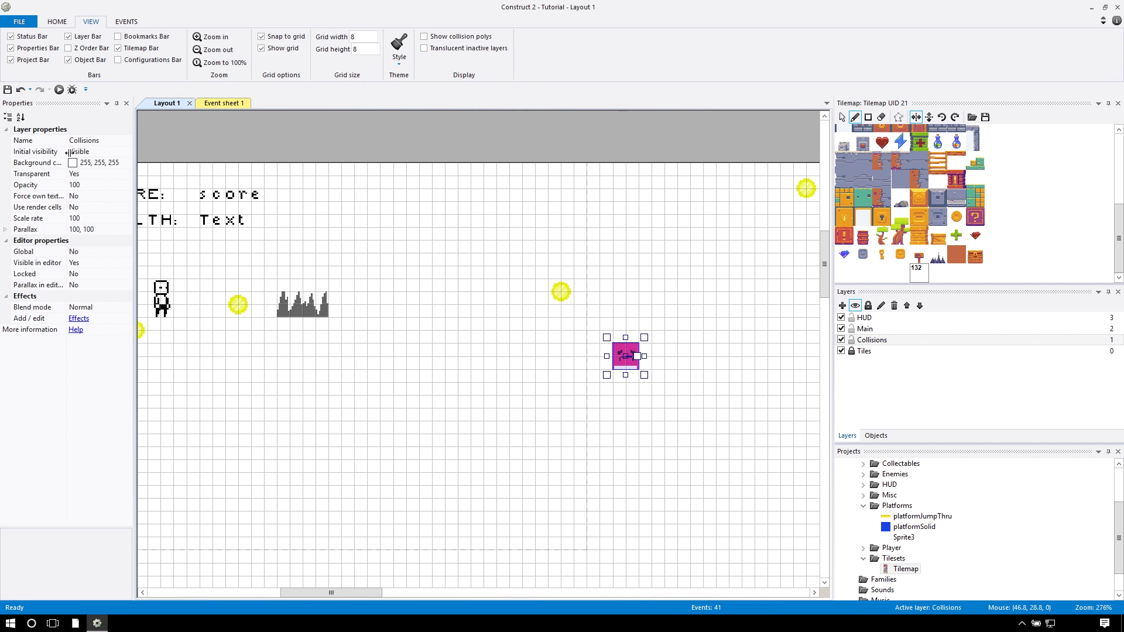
click(101, 173)
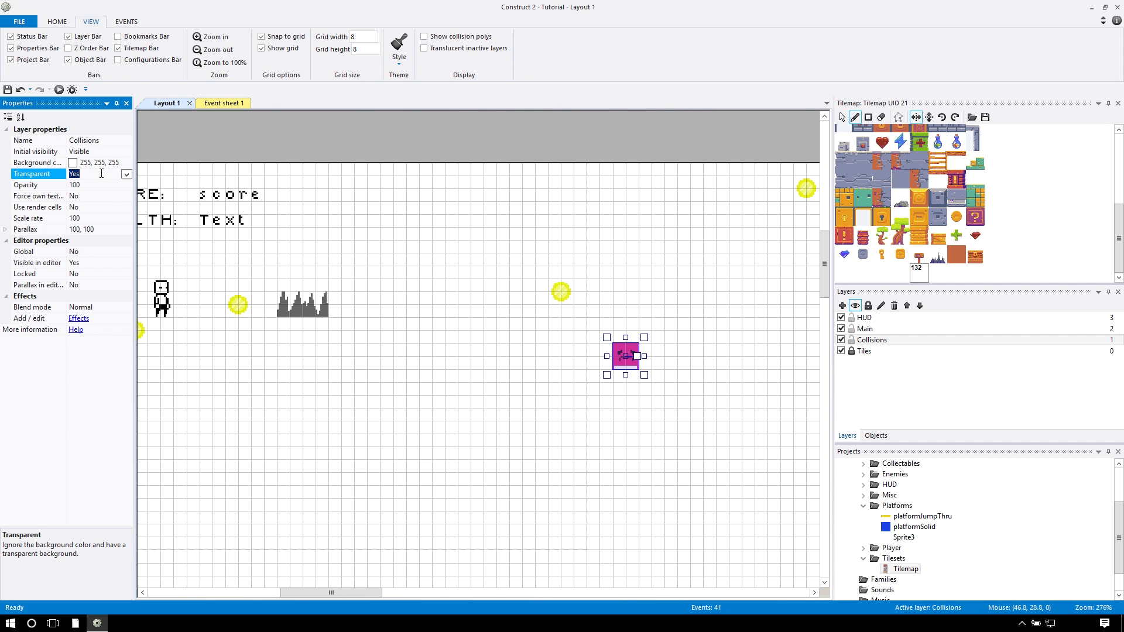
click(865, 328)
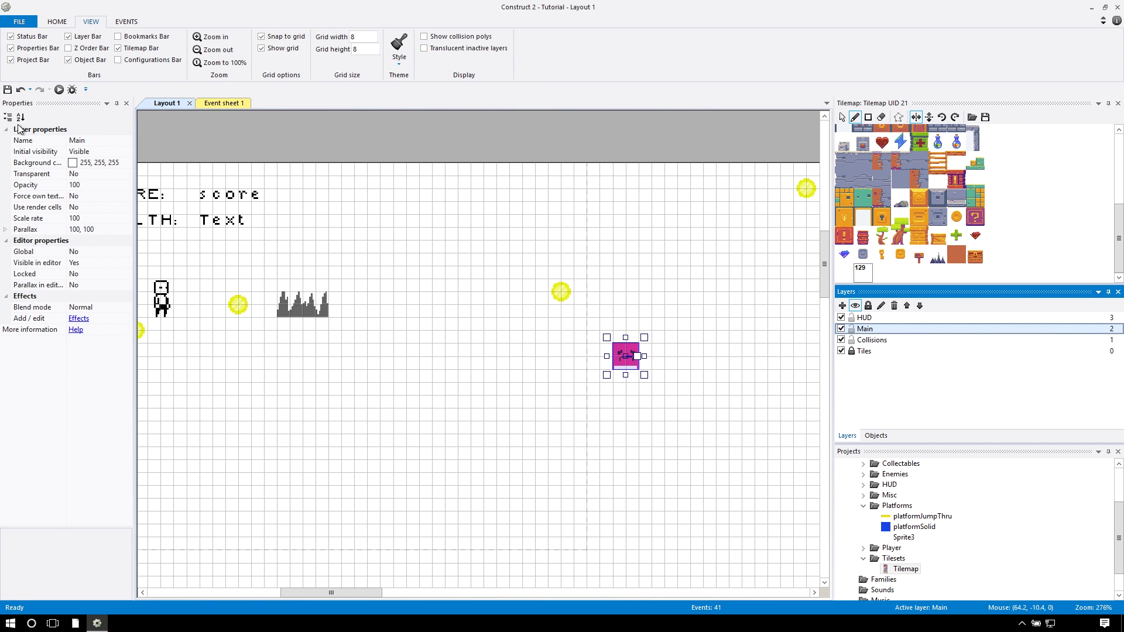
scroll(483, 369, left, 2)
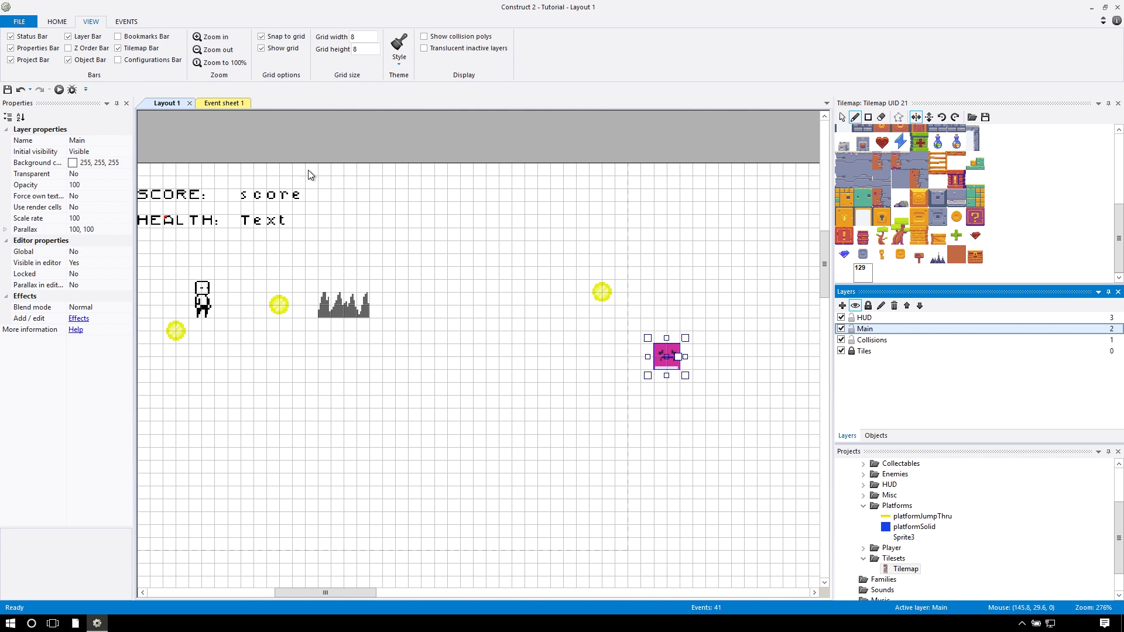
scroll(596, 342, right, 1)
click(121, 173)
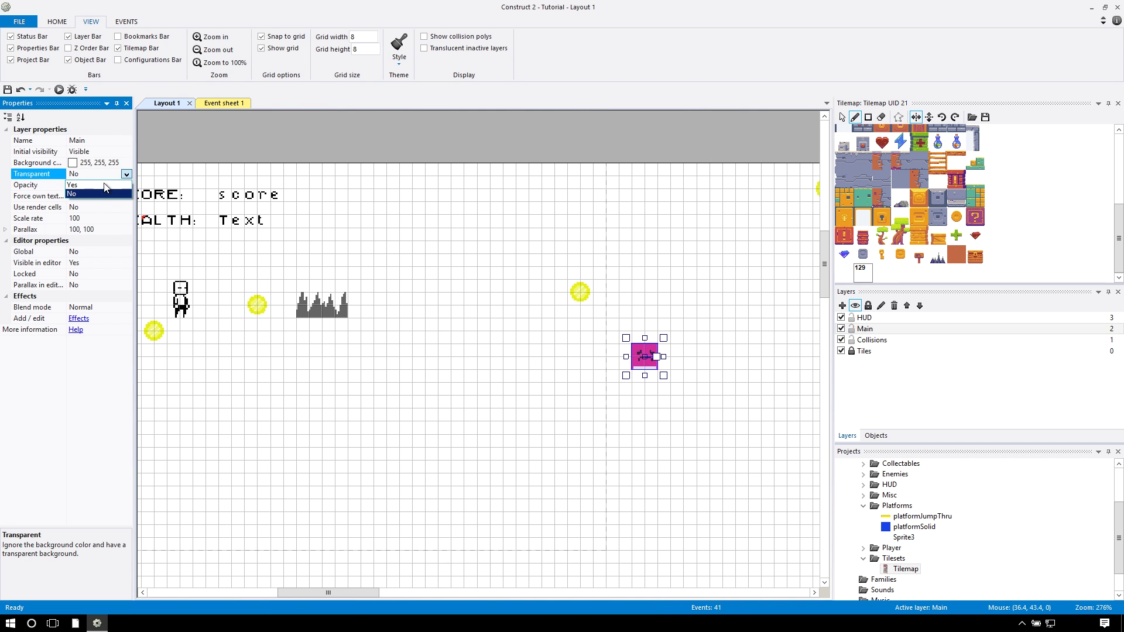
click(126, 174)
click(97, 188)
scroll(502, 331, left, 2)
scroll(504, 333, left, 1)
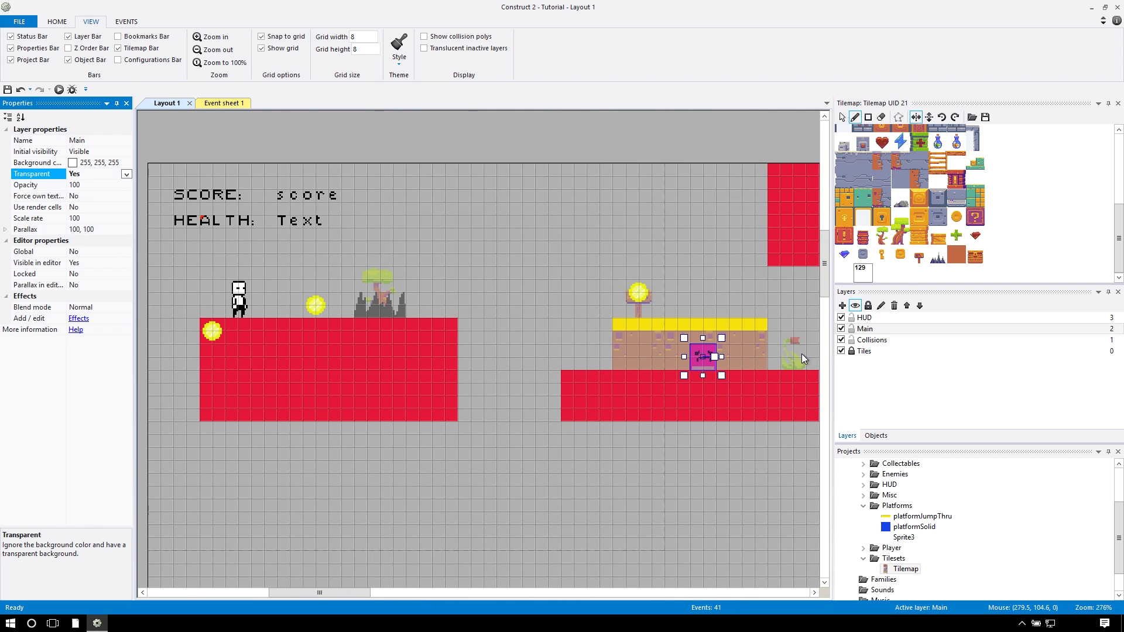
Set the Collisions layer's Initial visibility to Invisible
click(876, 345)
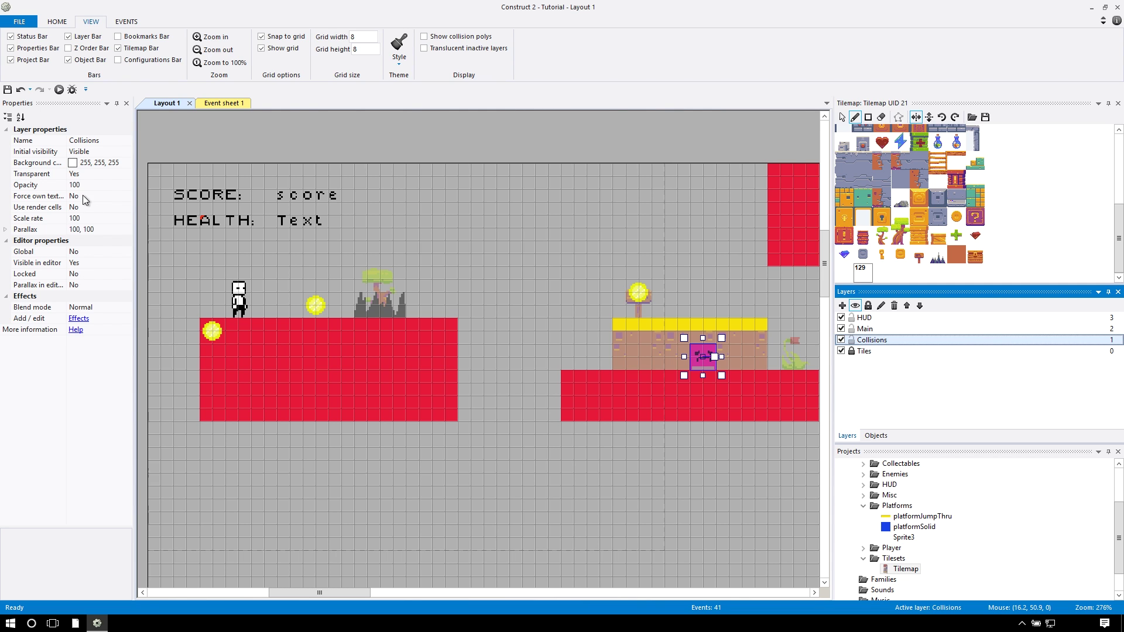
click(88, 151)
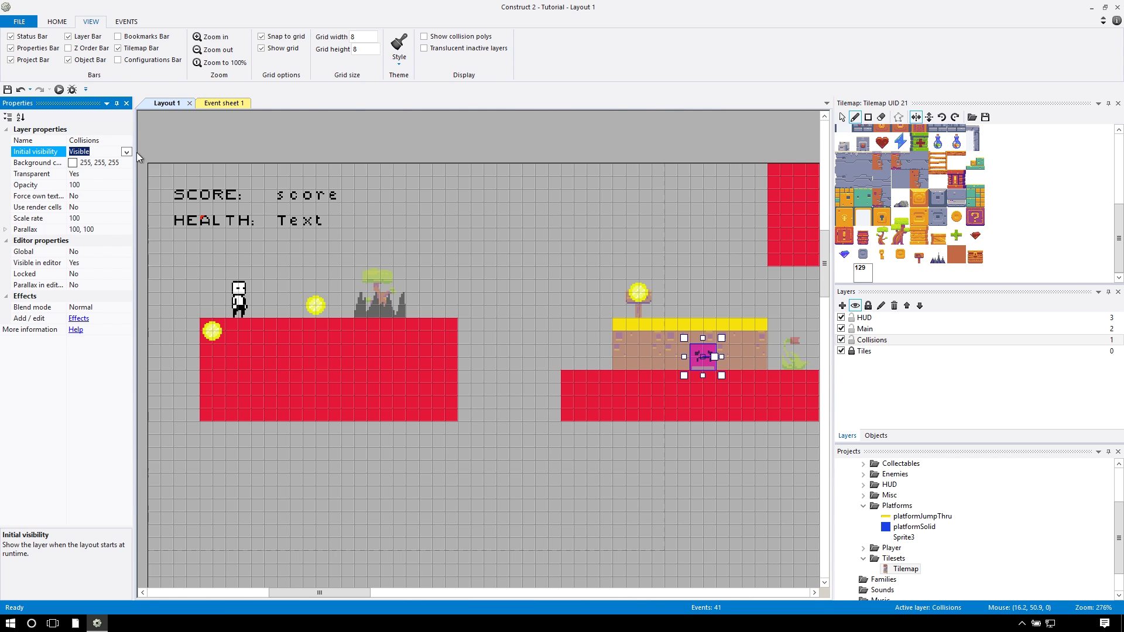
click(126, 152)
click(456, 338)
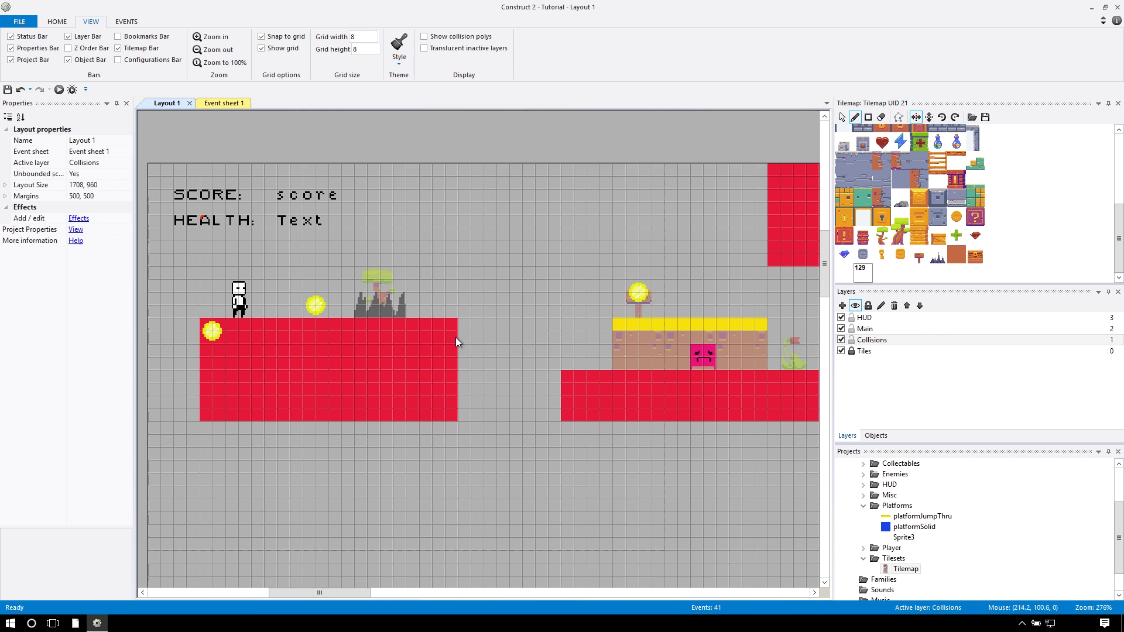
scroll(326, 356, right, 2)
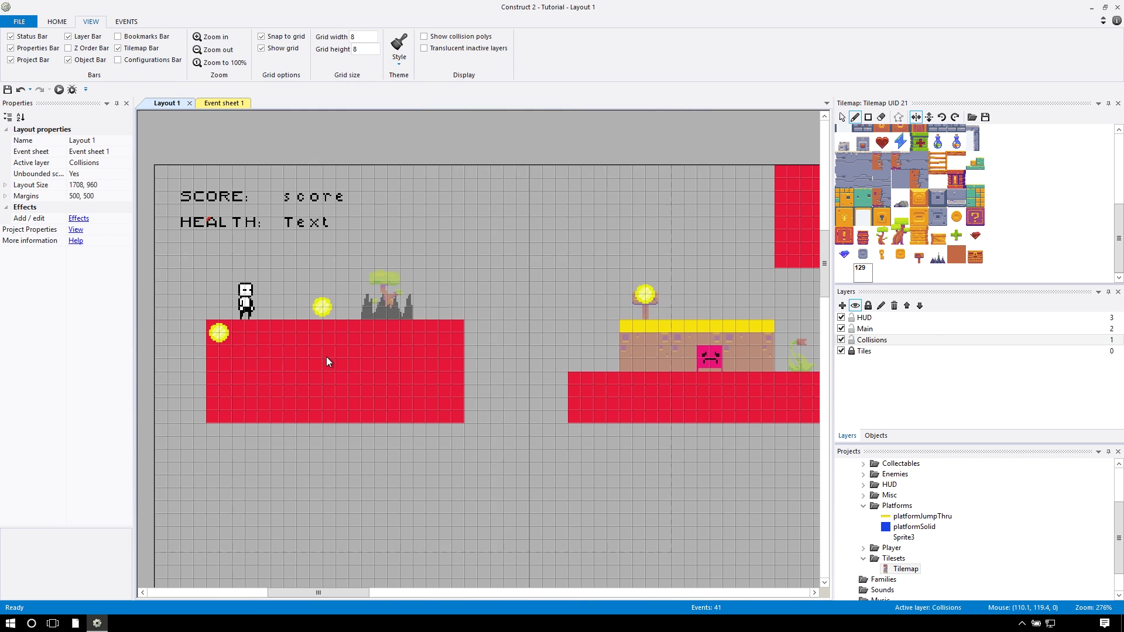
Unlock the Tiles layer and set its Transparent property to No
click(878, 349)
click(851, 351)
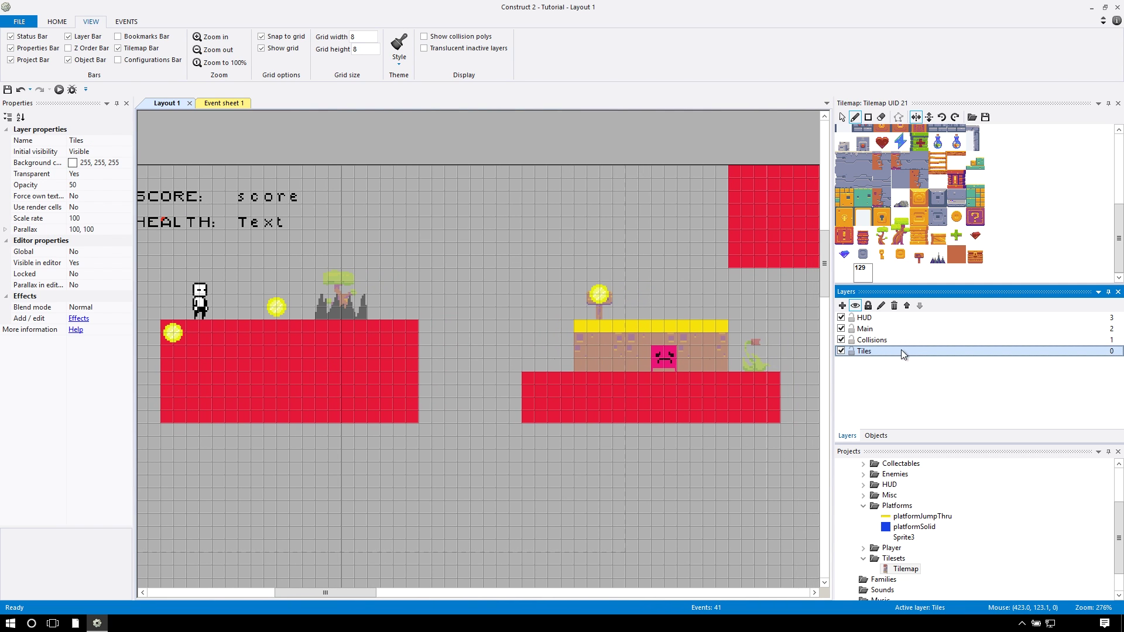
click(100, 171)
click(126, 174)
click(76, 185)
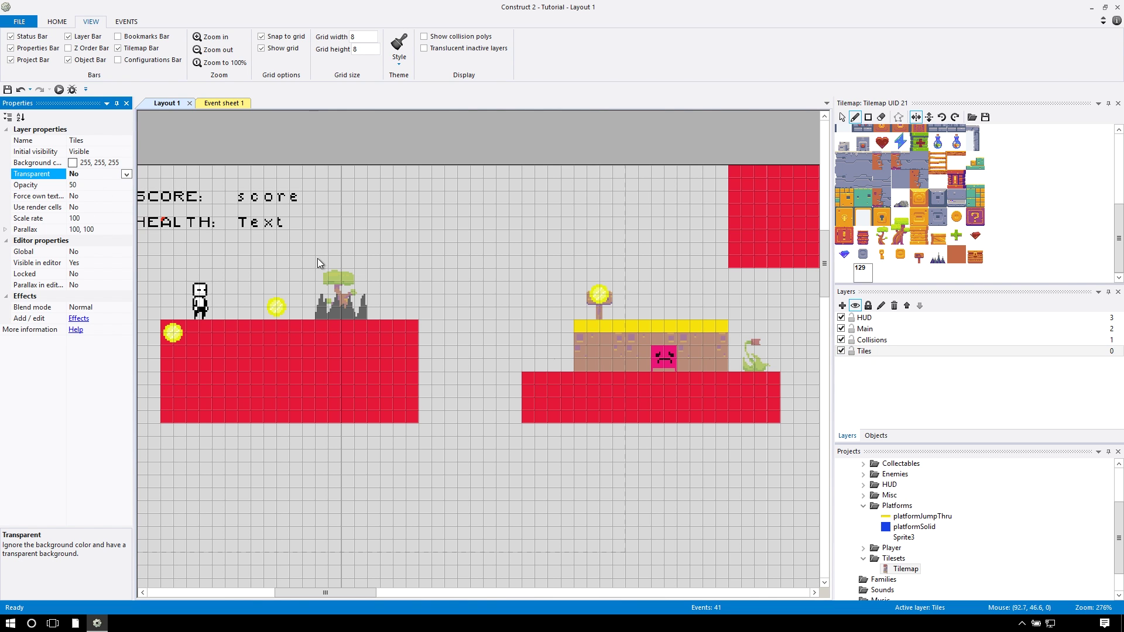
Change the Tiles layer background colour from teal-green to aqua (51, 255, 204)
click(101, 166)
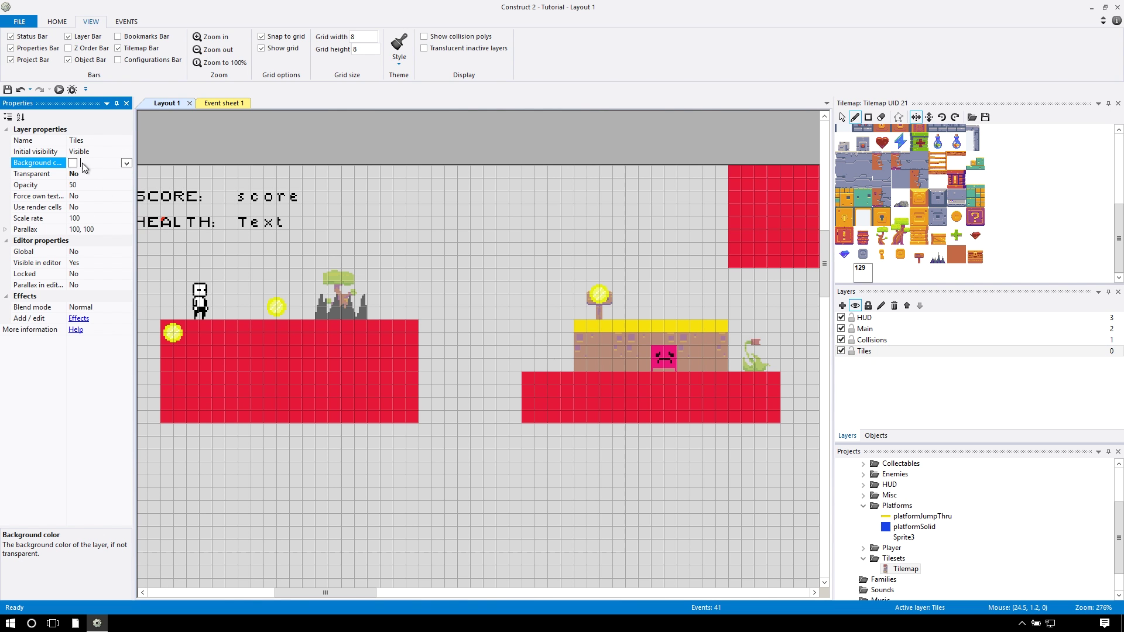
click(126, 162)
click(163, 256)
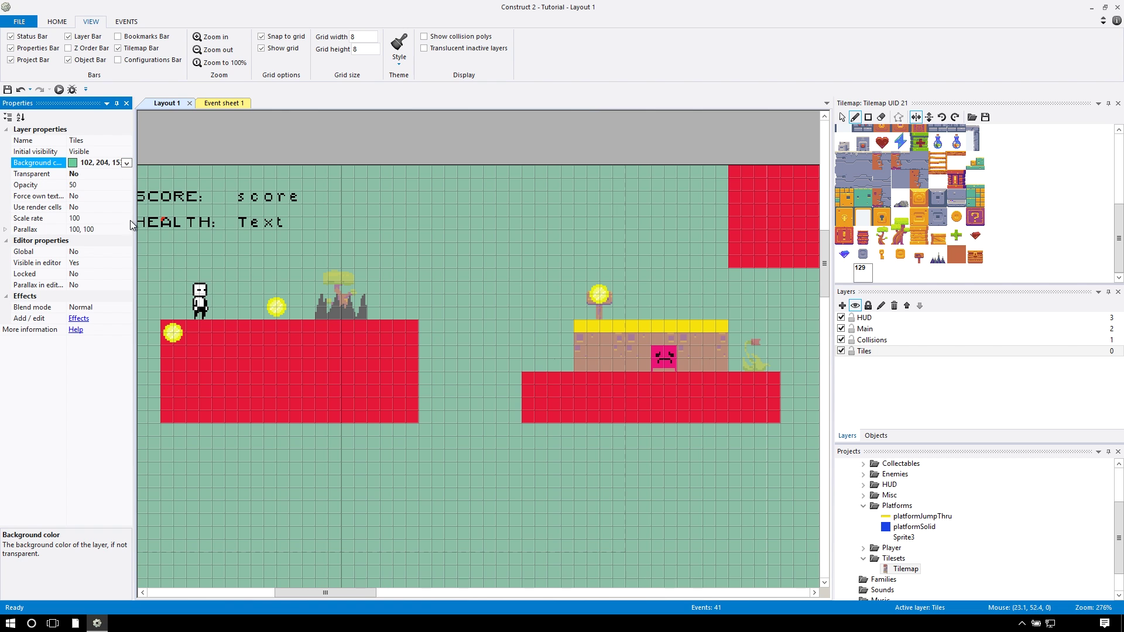
click(126, 163)
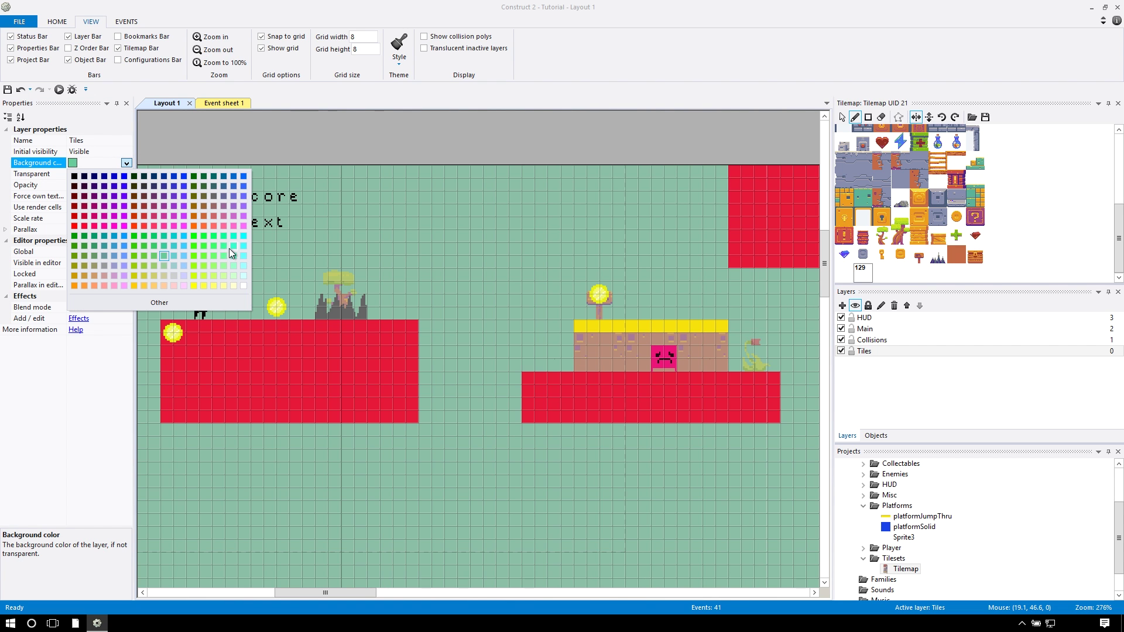
click(232, 254)
click(335, 273)
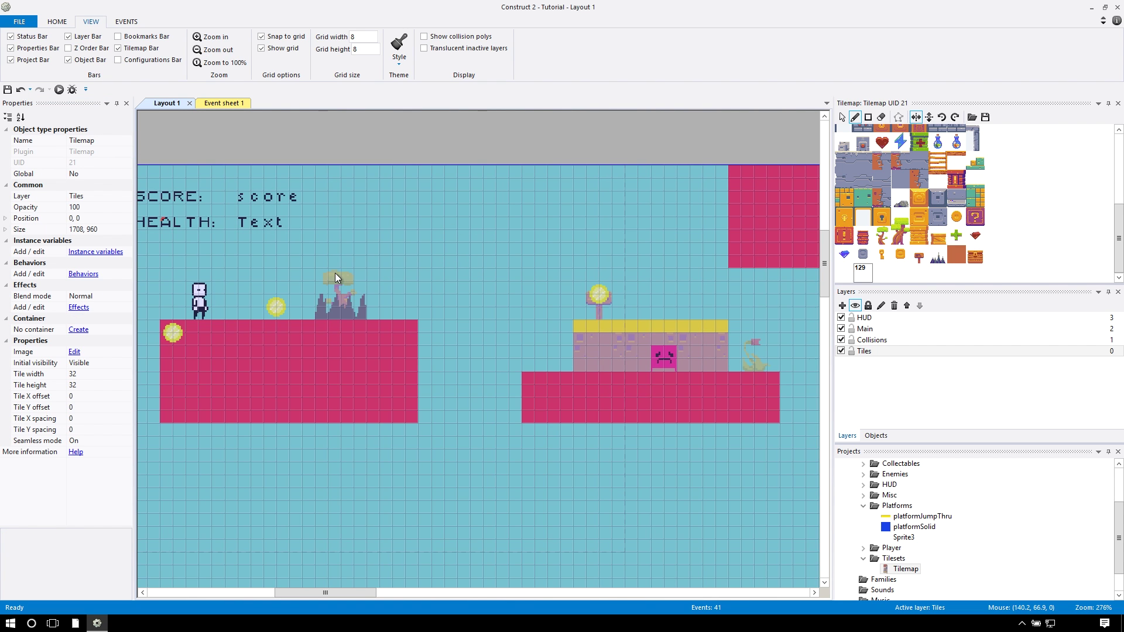
click(395, 150)
scroll(398, 185, left, 3)
scroll(401, 195, right, 10)
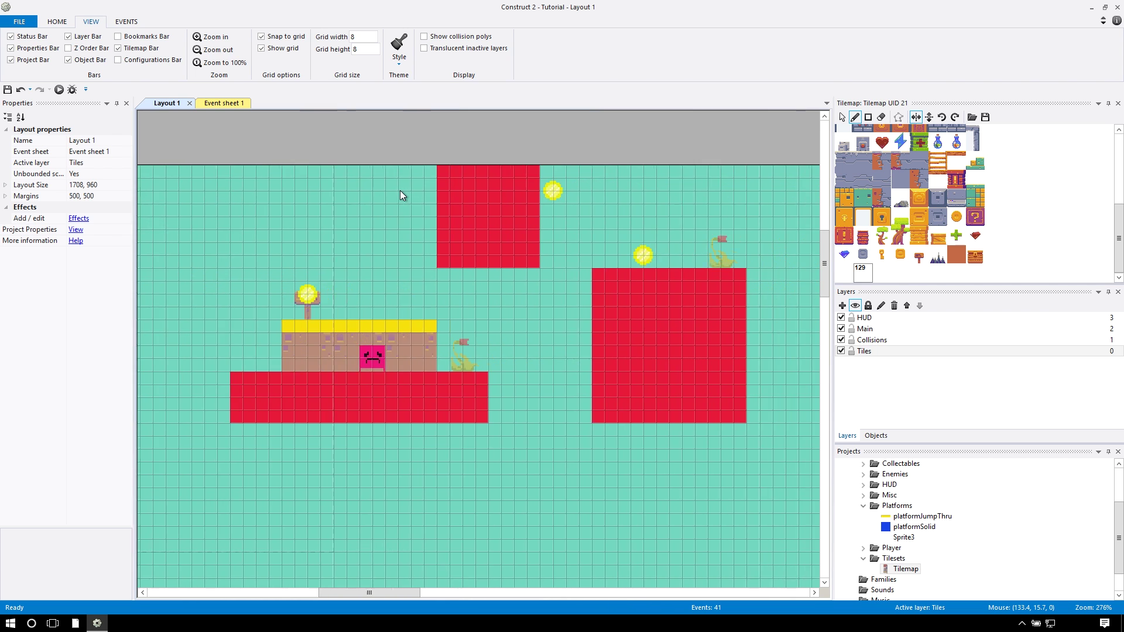
scroll(400, 191, left, 8)
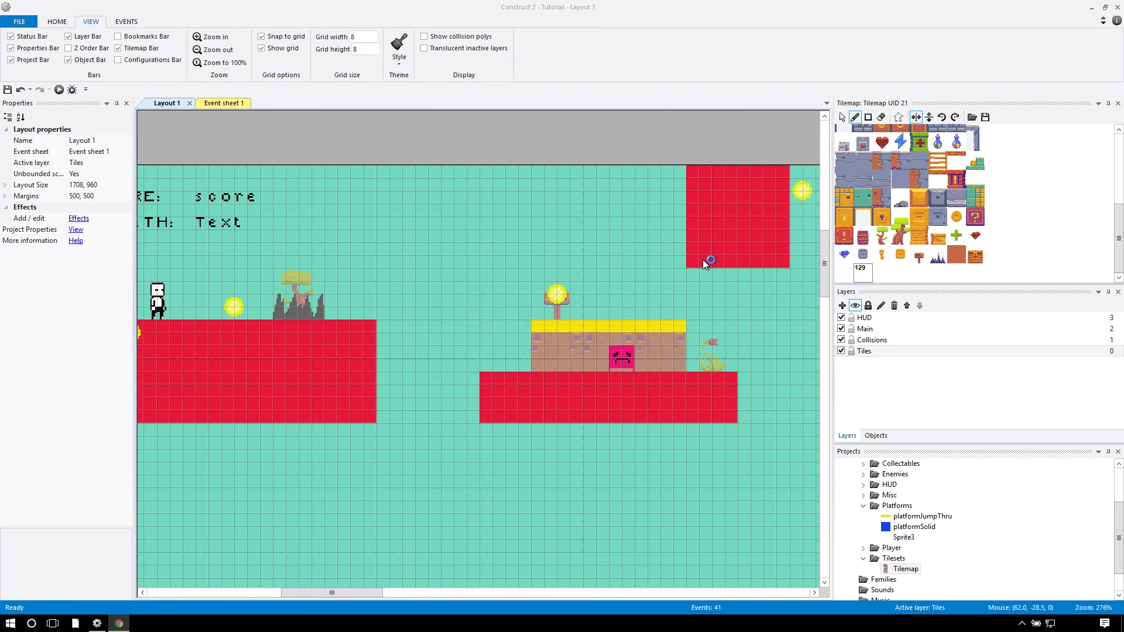
Move the player left and right in the running preview, then close it
key(Left)
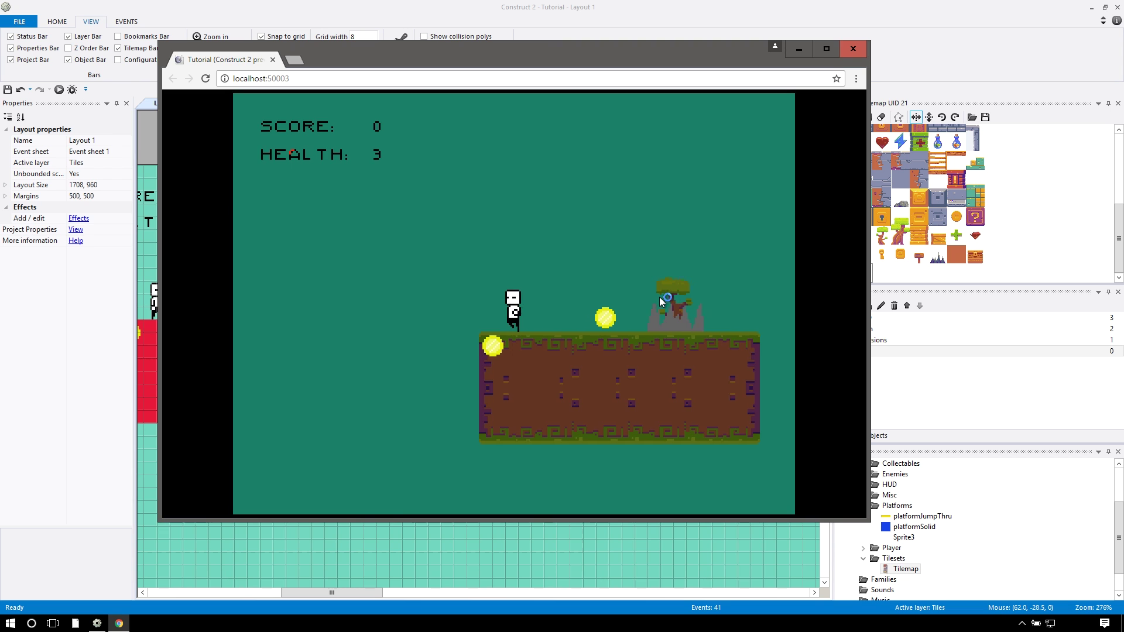
key(Right)
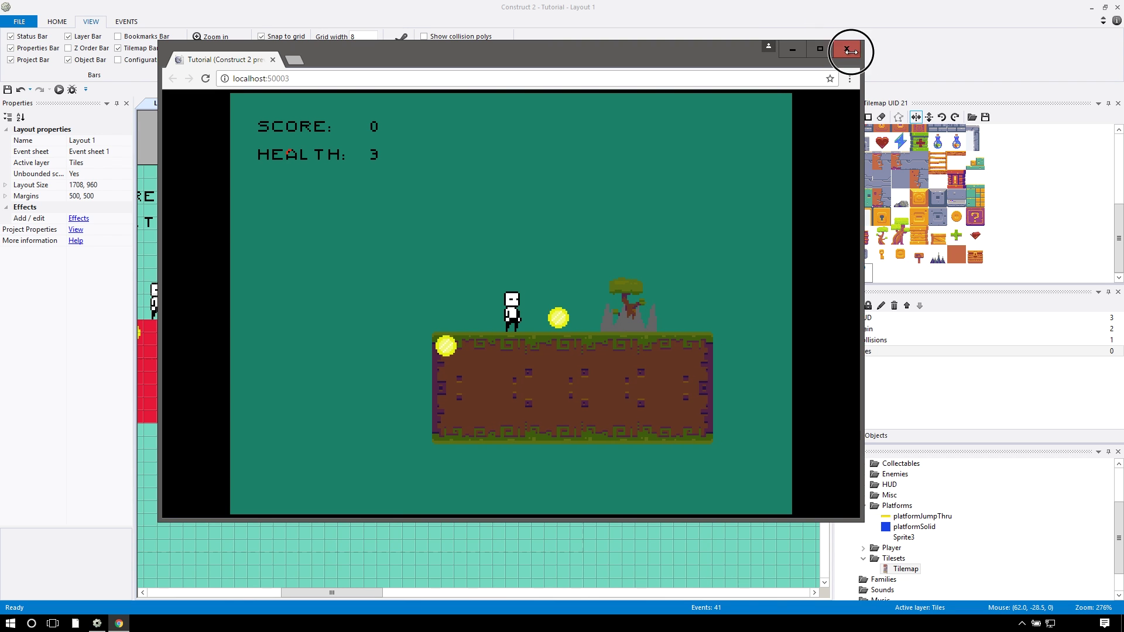
click(852, 49)
Set the Tiles layer opacity to 100 and launch a layout preview
click(878, 351)
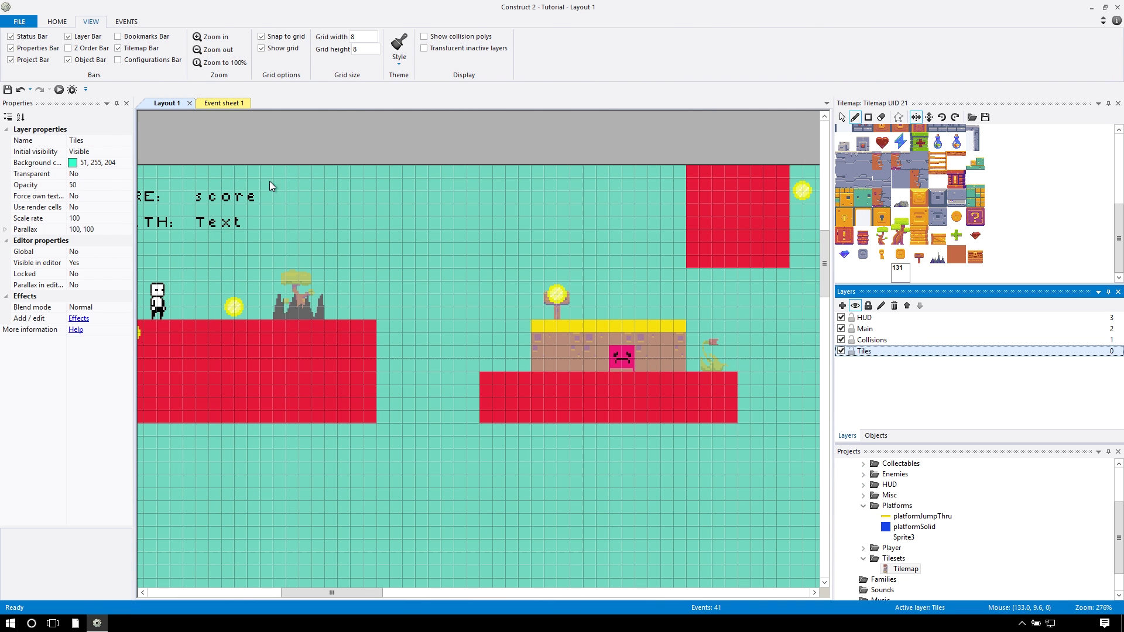
click(104, 185)
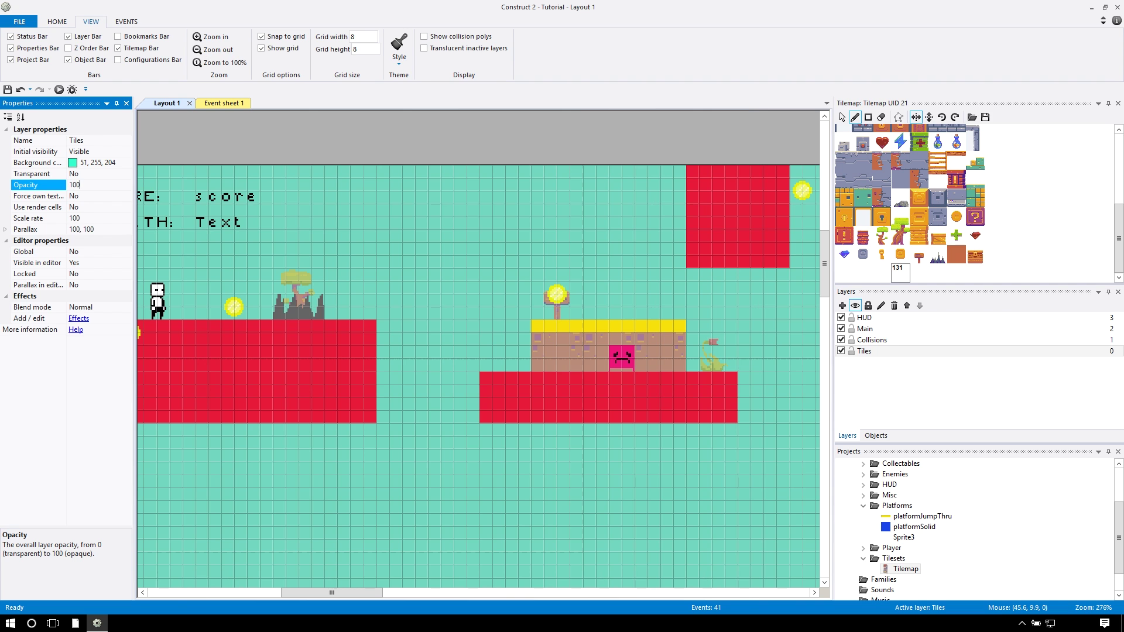
key(Return)
shift+scroll(308, 255, left, 3)
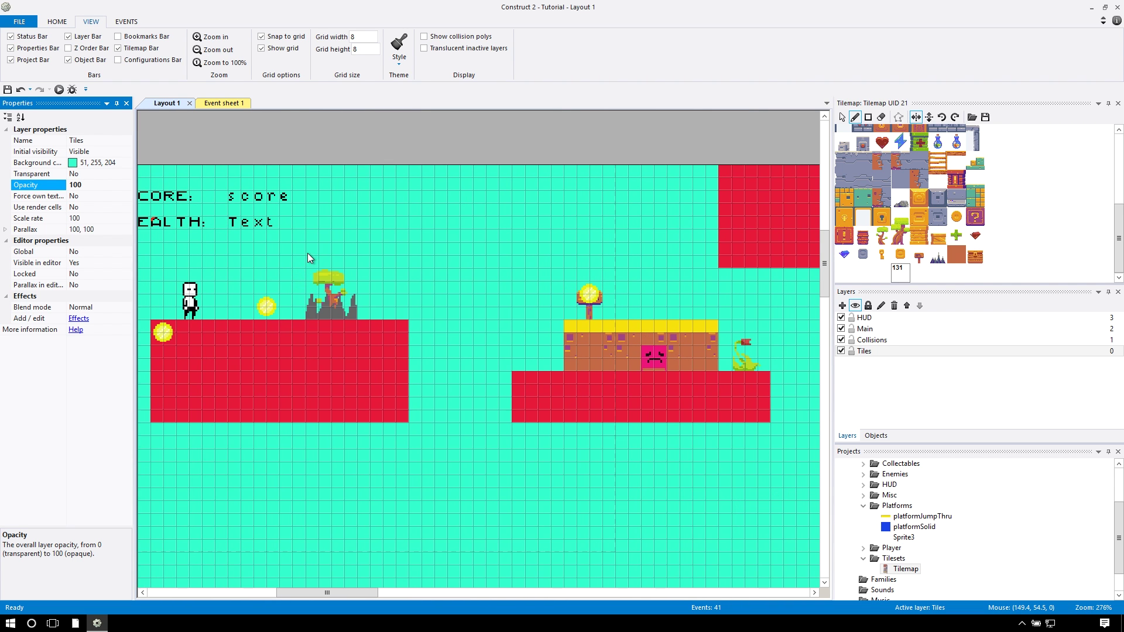
click(59, 90)
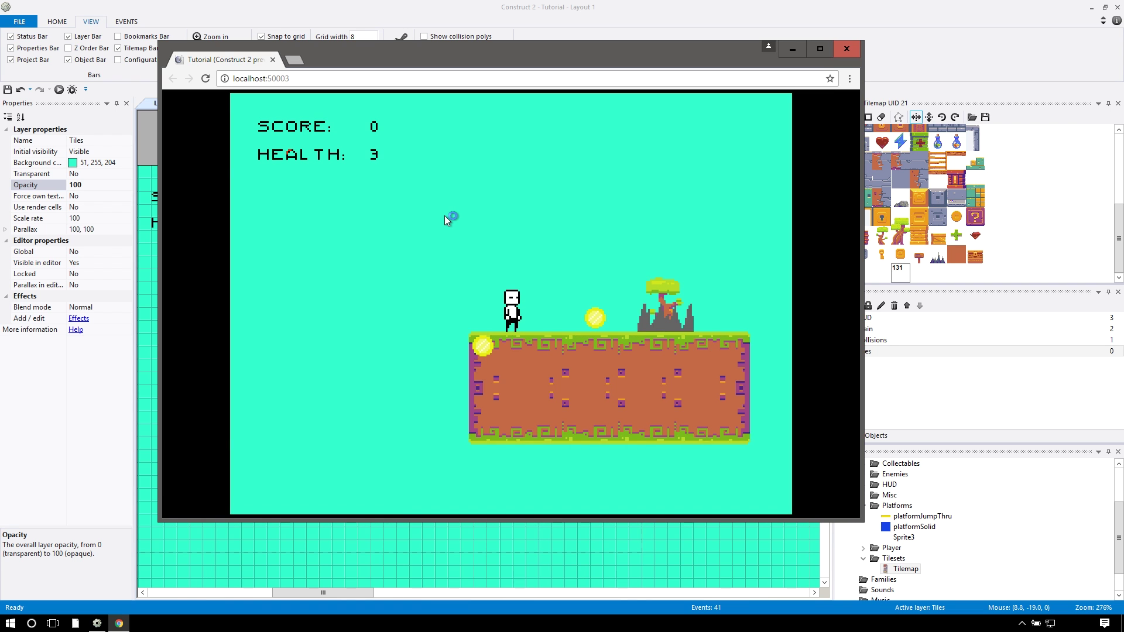
key(Left)
key(Up)
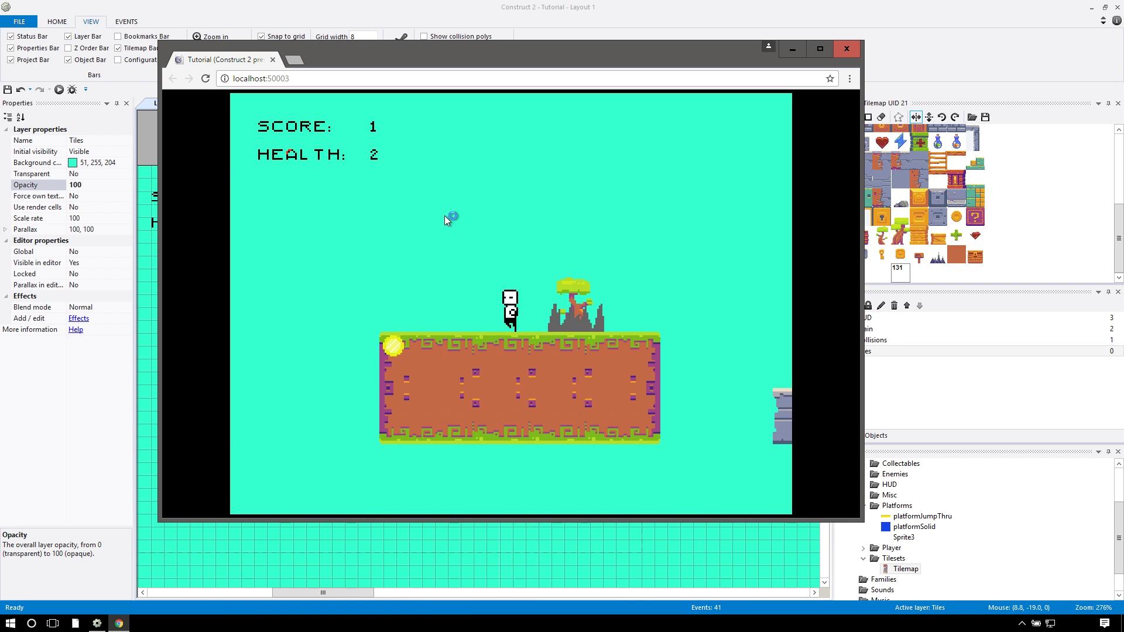
key(Right)
key(Up)
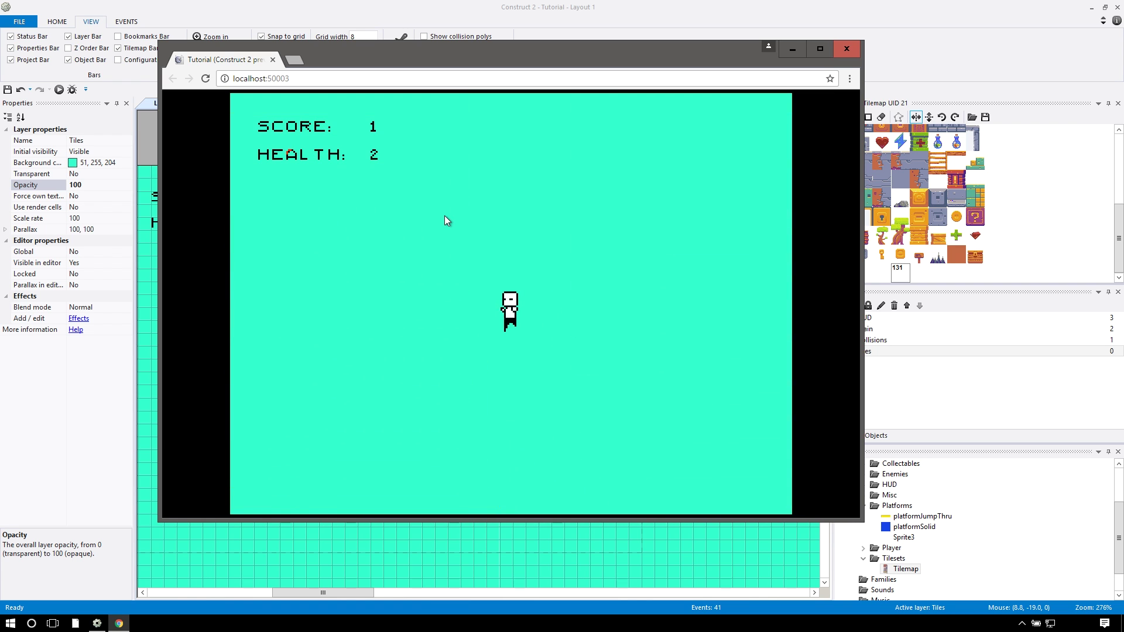
click(205, 78)
key(Right)
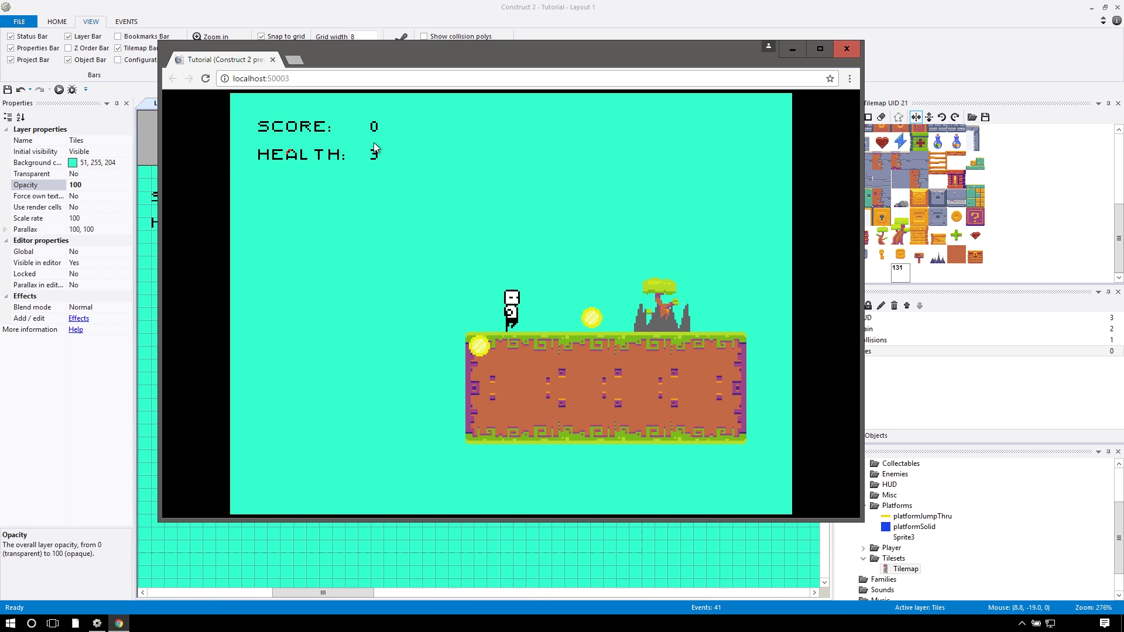
key(Up)
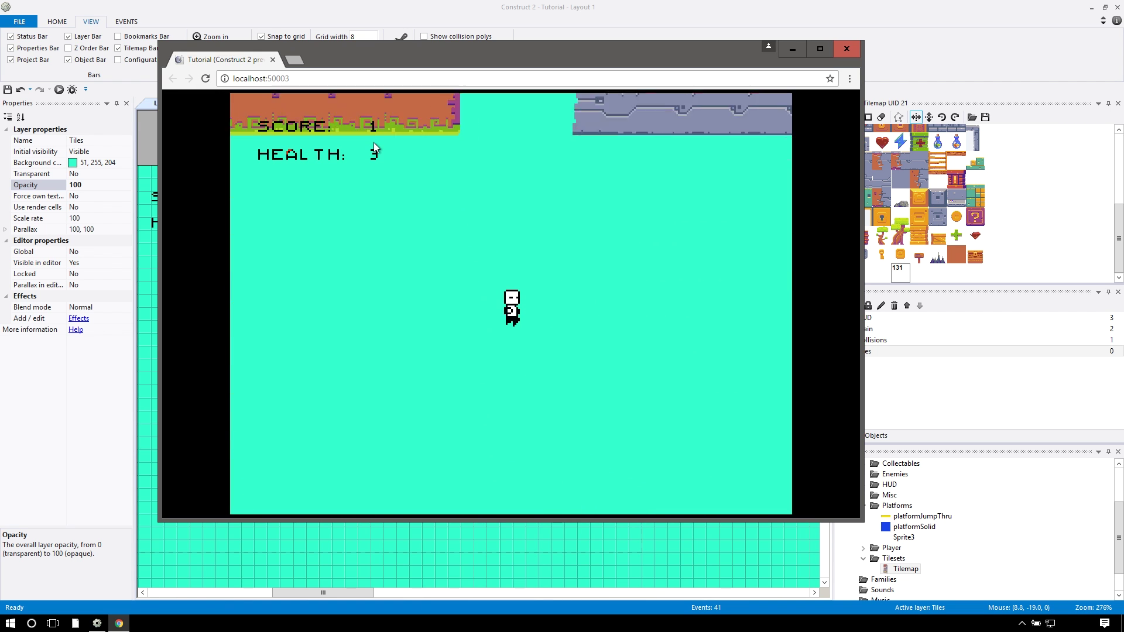
click(205, 79)
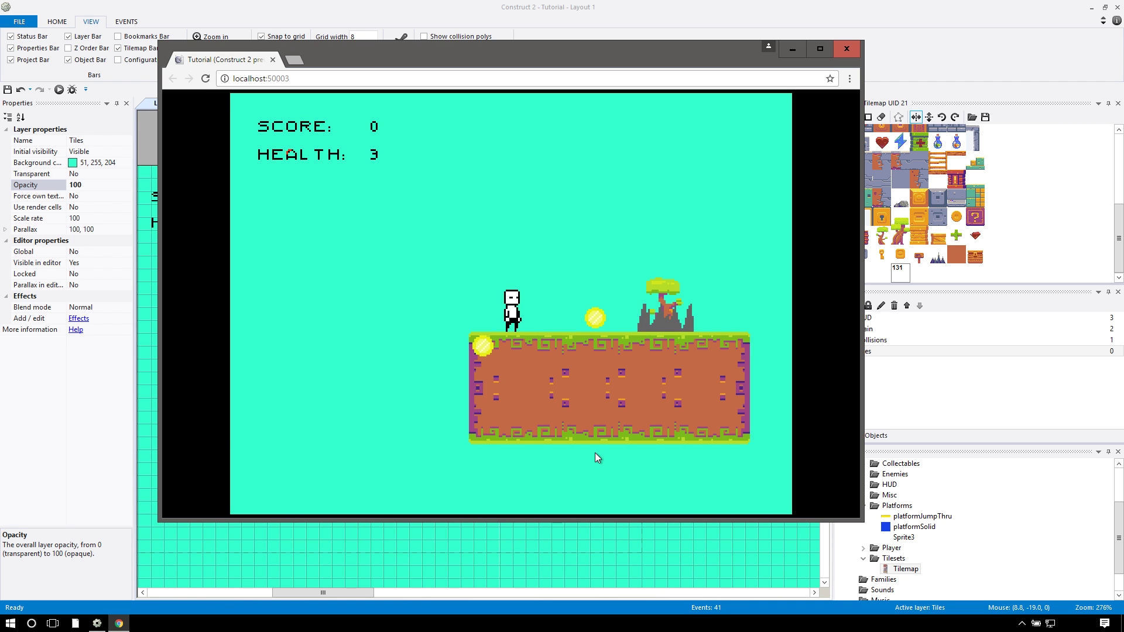
key(Right)
key(Up)
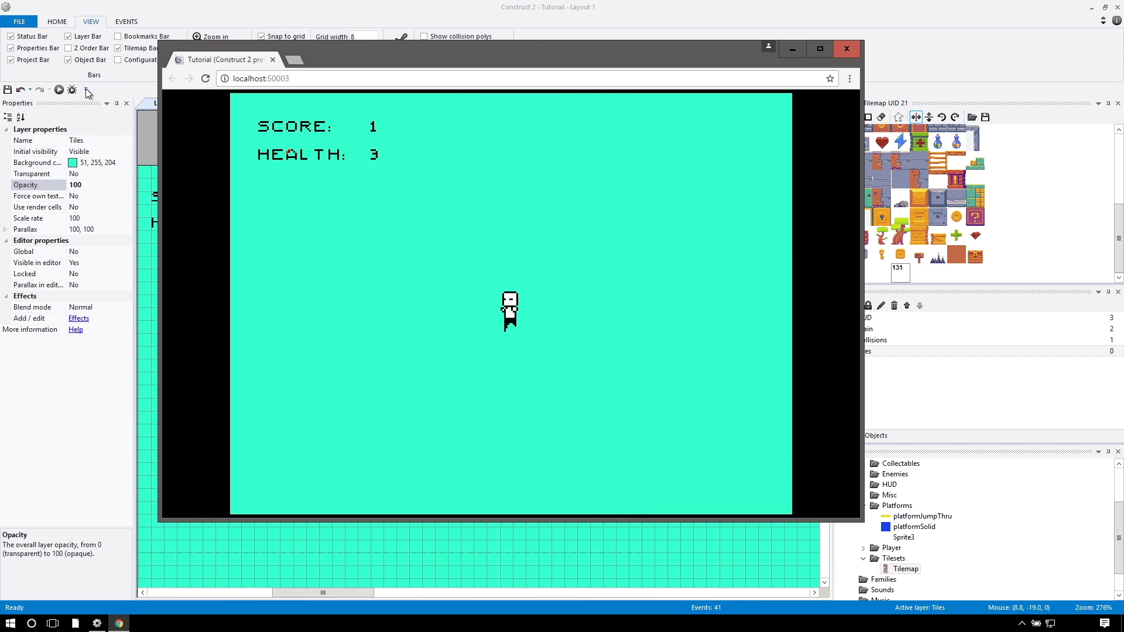
click(205, 78)
key(Right)
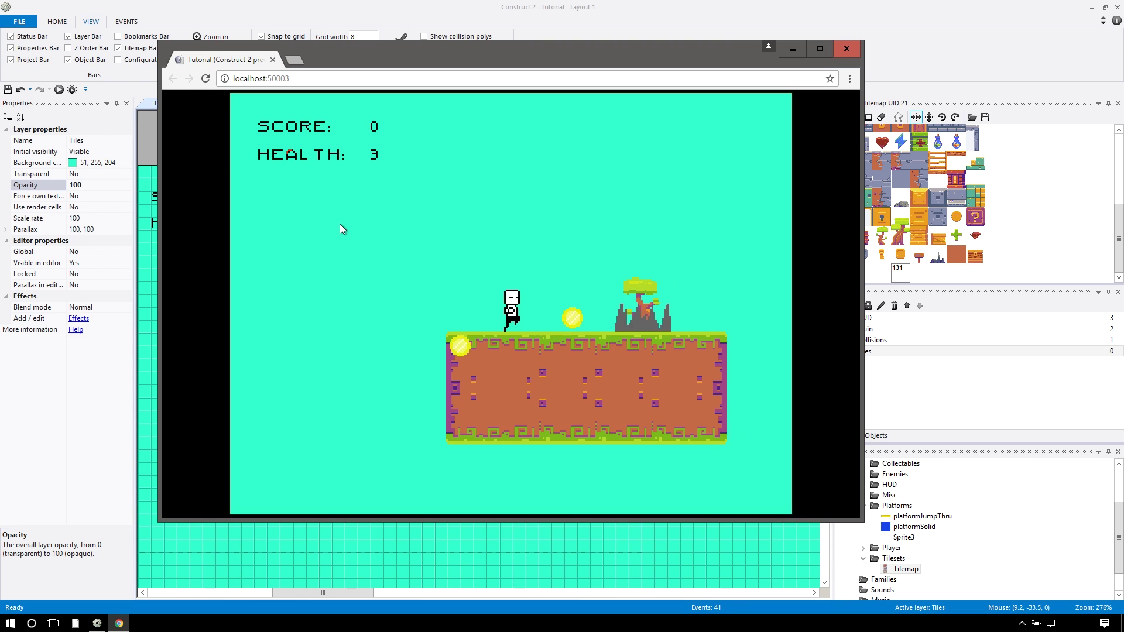
key(Up)
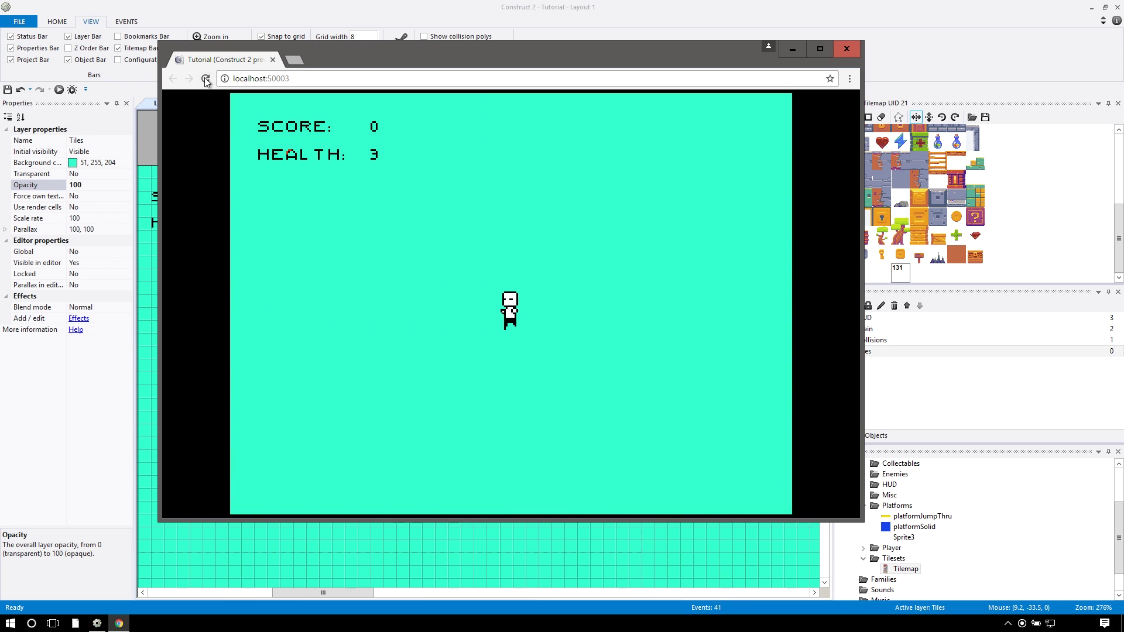
click(205, 78)
key(Right)
key(Up)
click(206, 79)
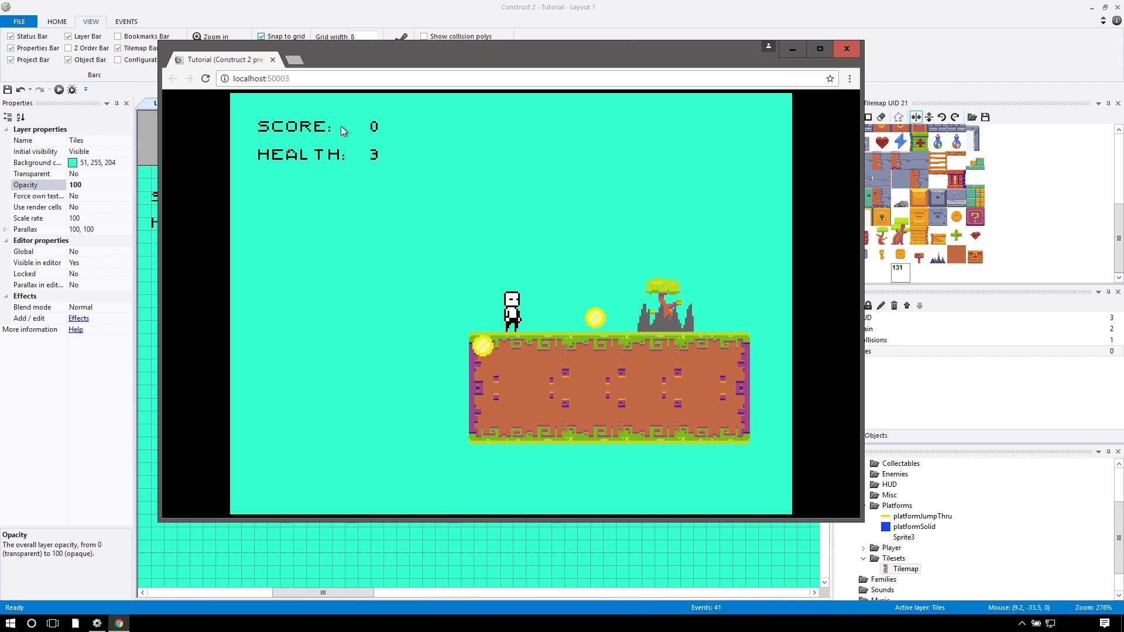
Run right and jump to collect the first coins and climb the orange block
key(Right)
key(Up)
key(Right)
key(Up)
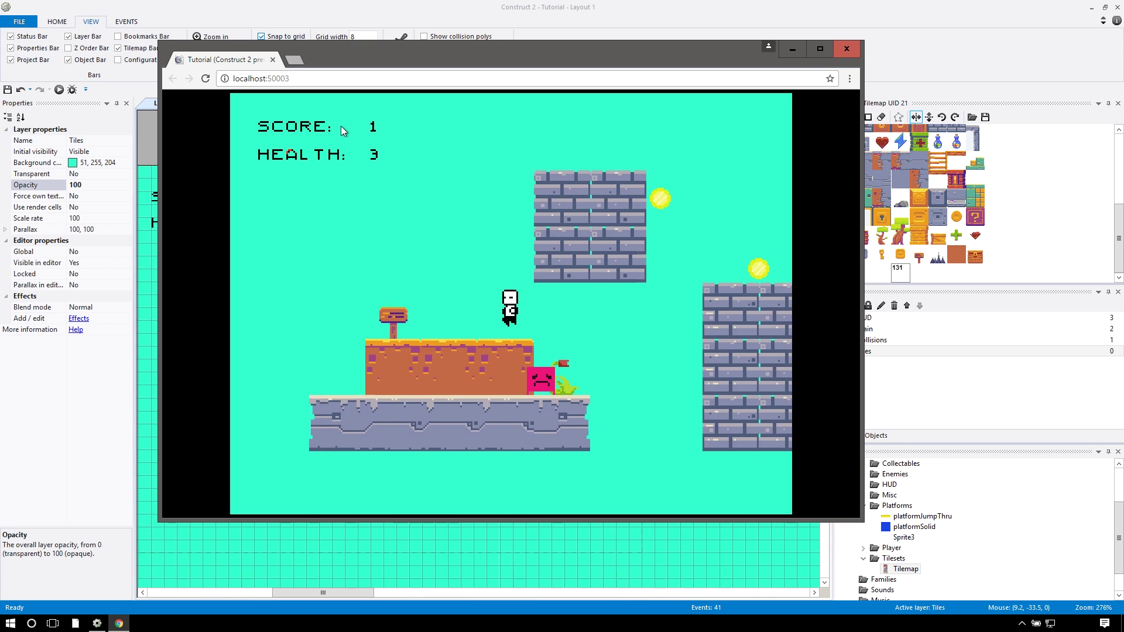
key(Up)
key(Left)
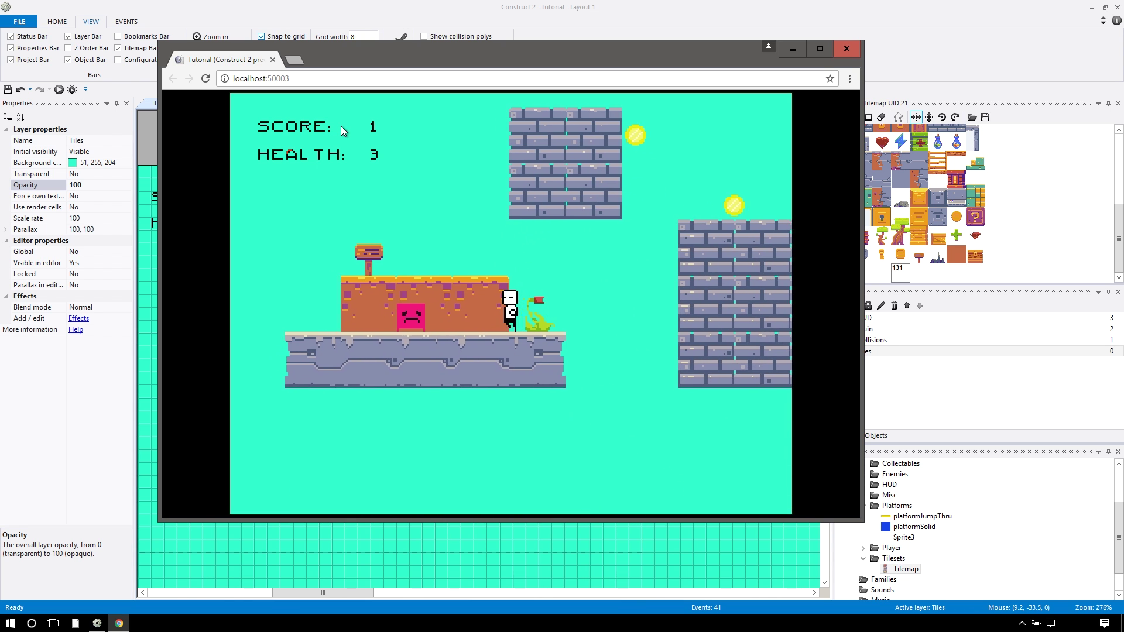
key(Left)
key(Up)
key(Right)
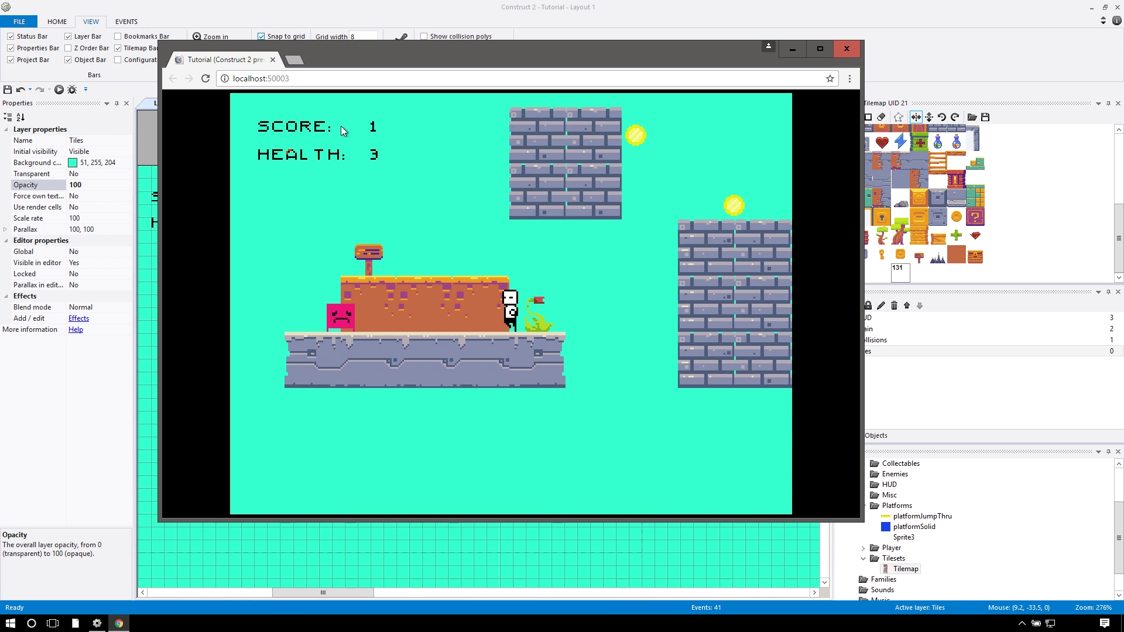
key(Up)
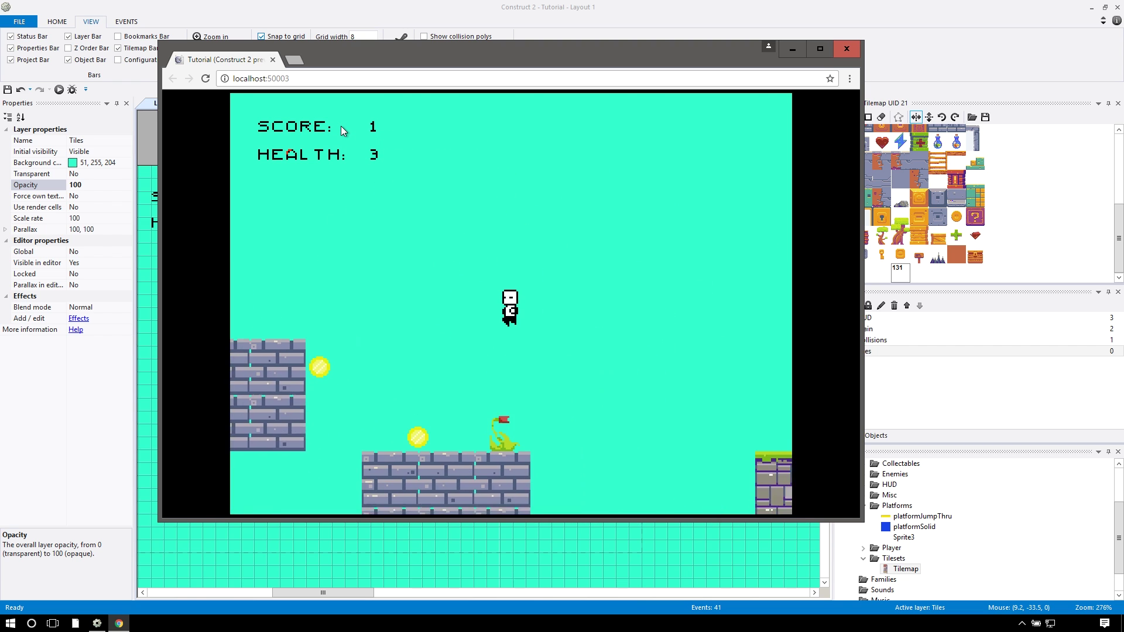
Cross the platforms collecting coins and enter the castle door to the next level
key(Left)
key(Right)
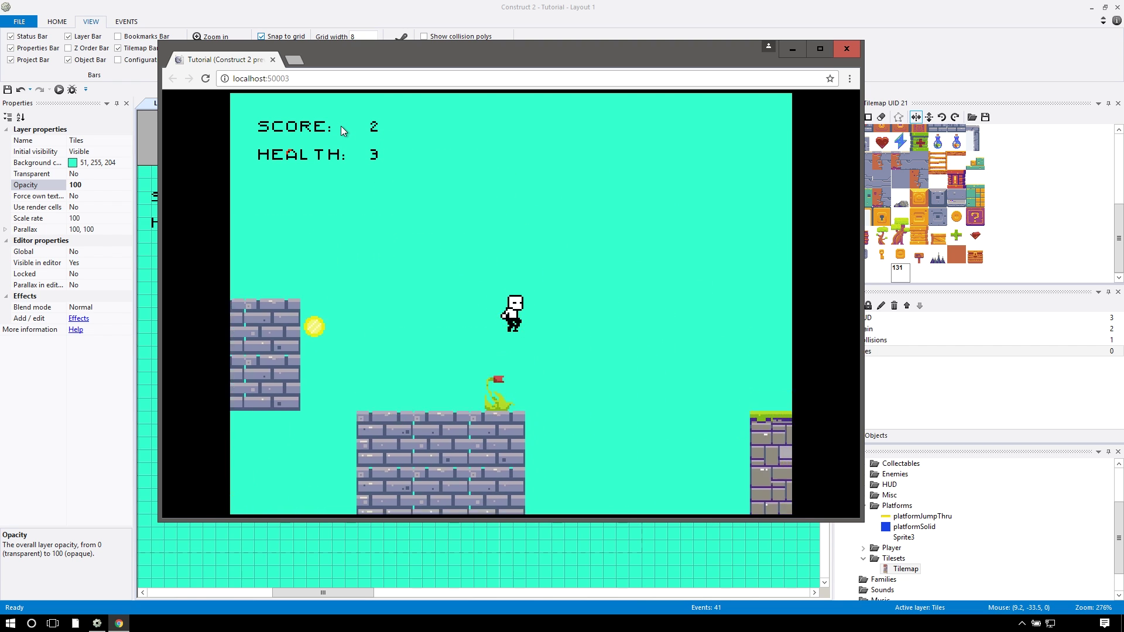
key(Right)
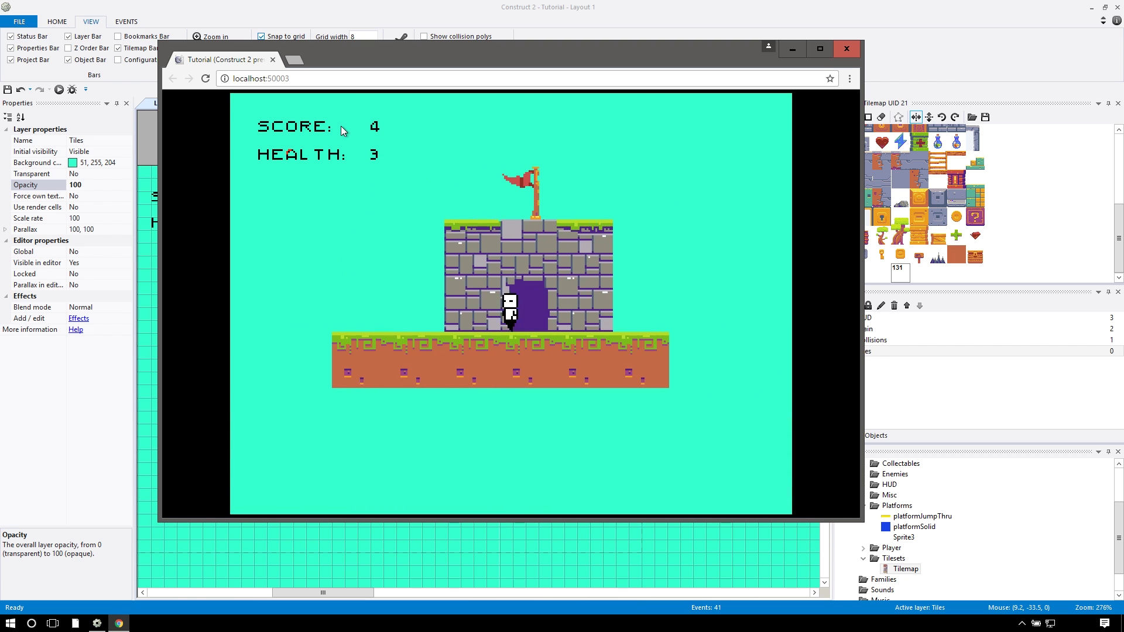
key(Right)
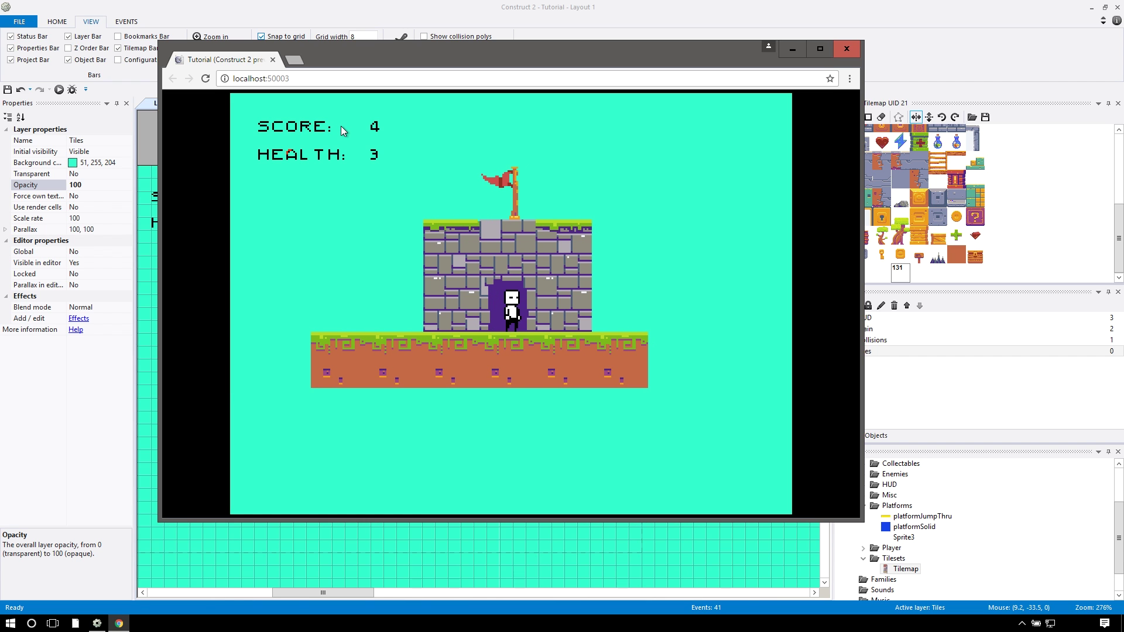
key(Up)
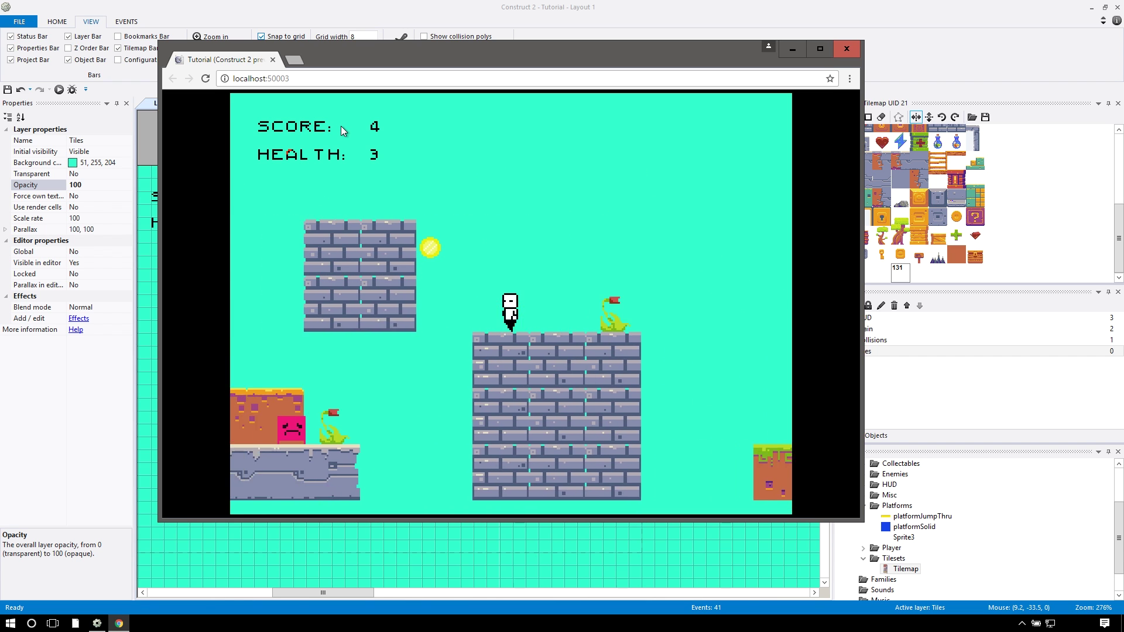
Move across the gap in the new level and head right toward the flag
key(Left)
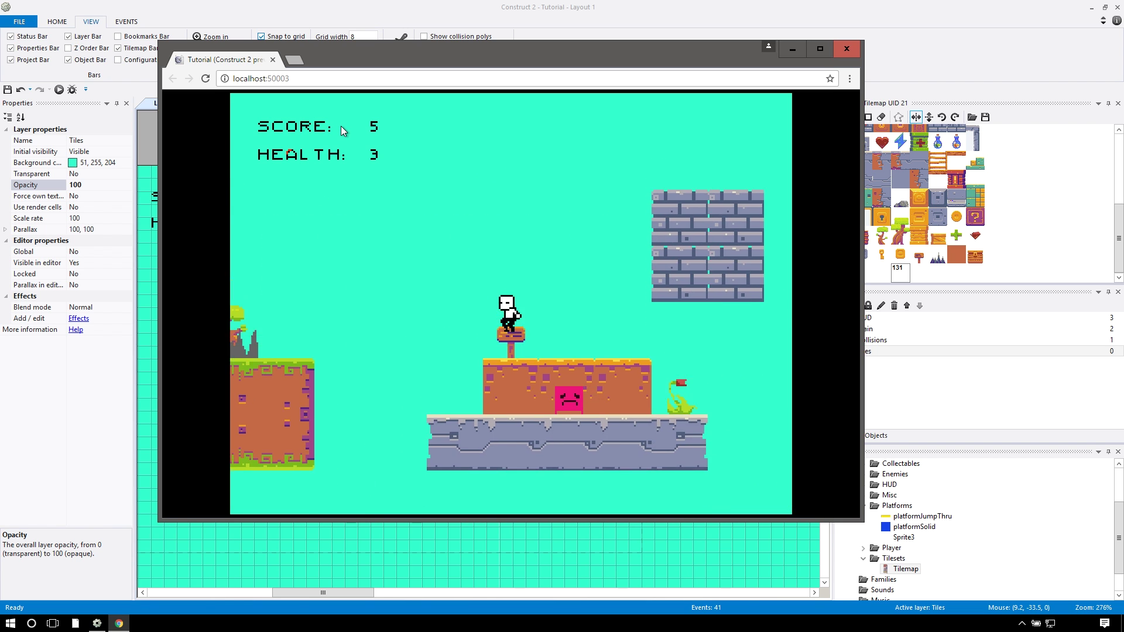
key(Left)
key(Right)
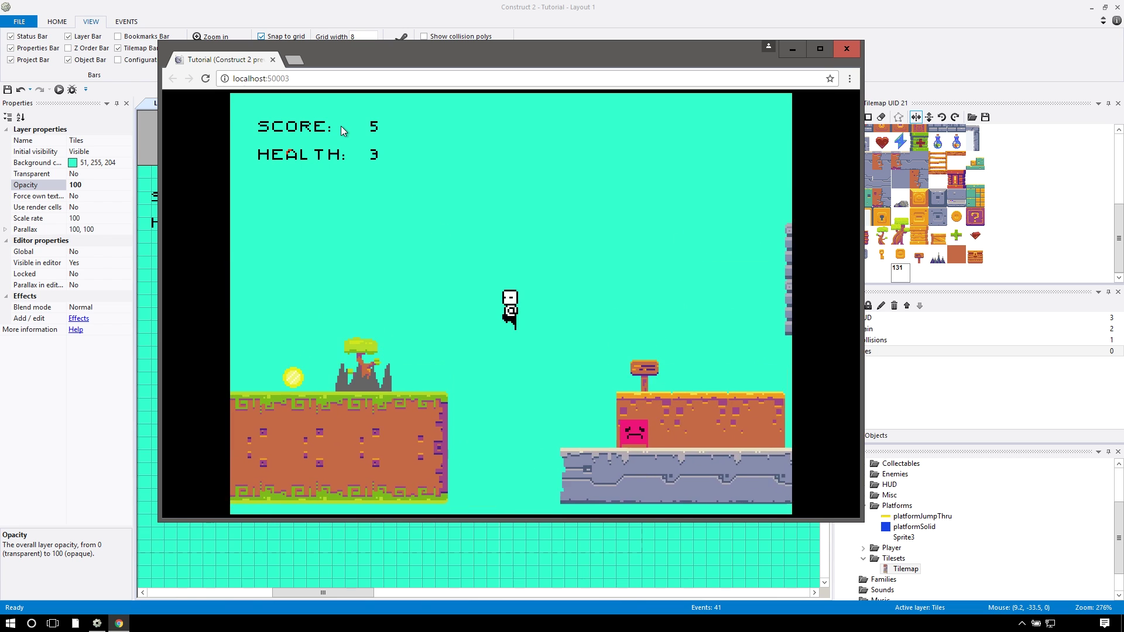
key(Left)
key(Right)
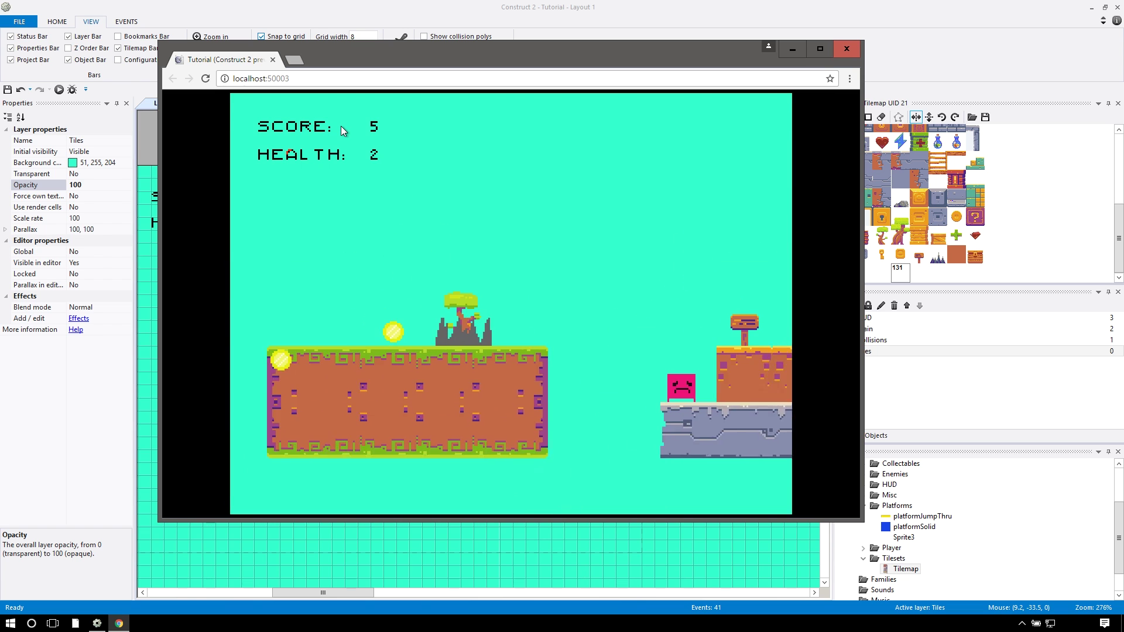
key(Up)
key(Right)
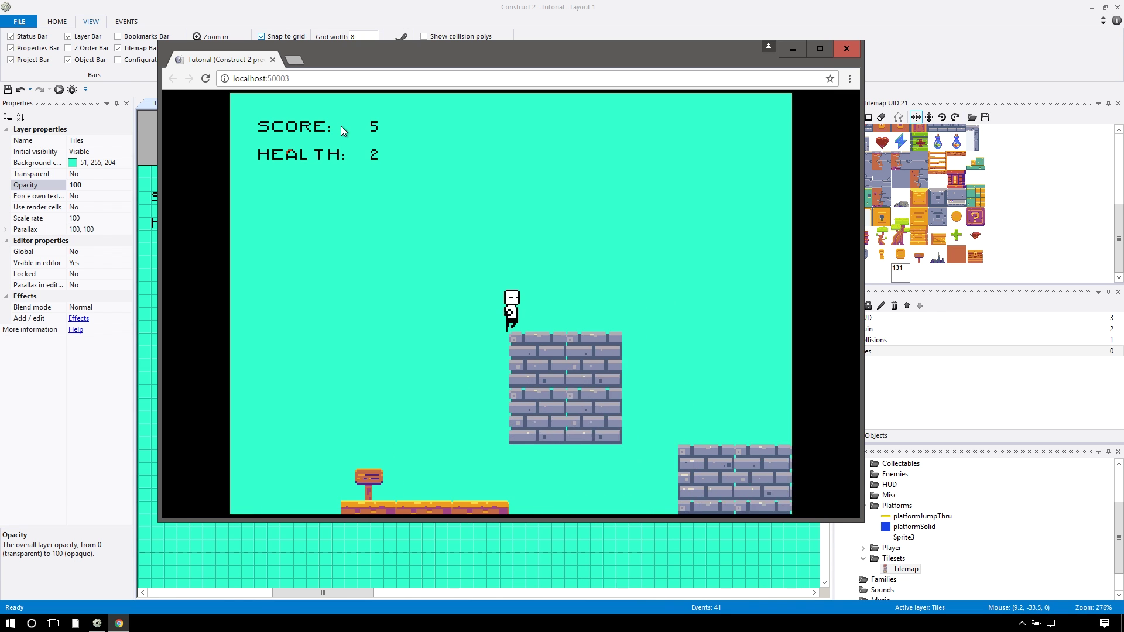
key(Right)
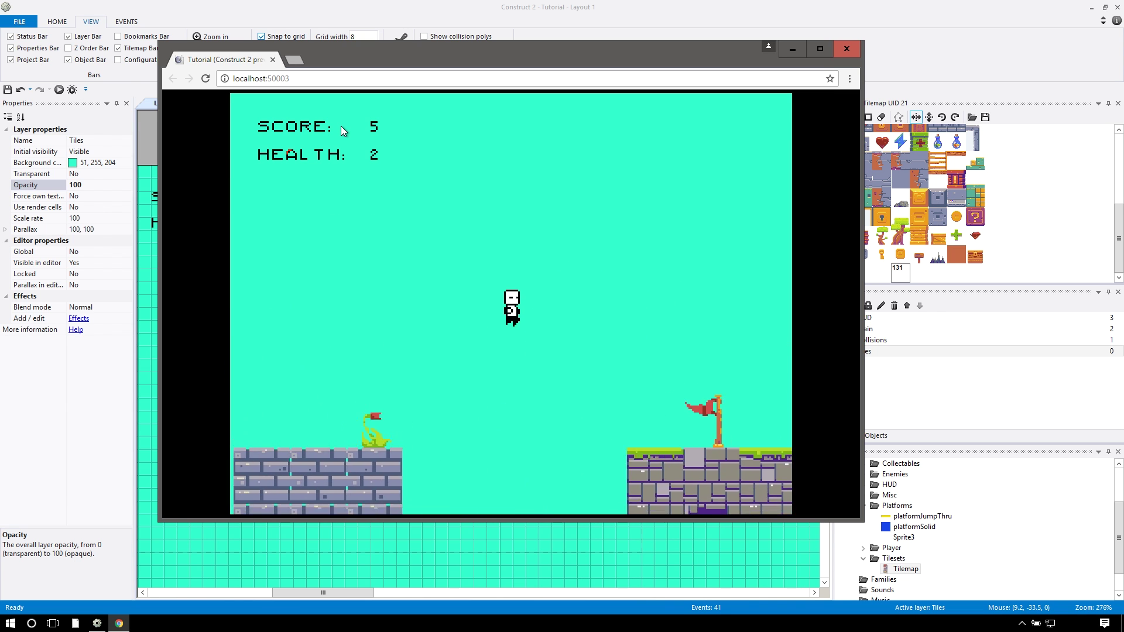